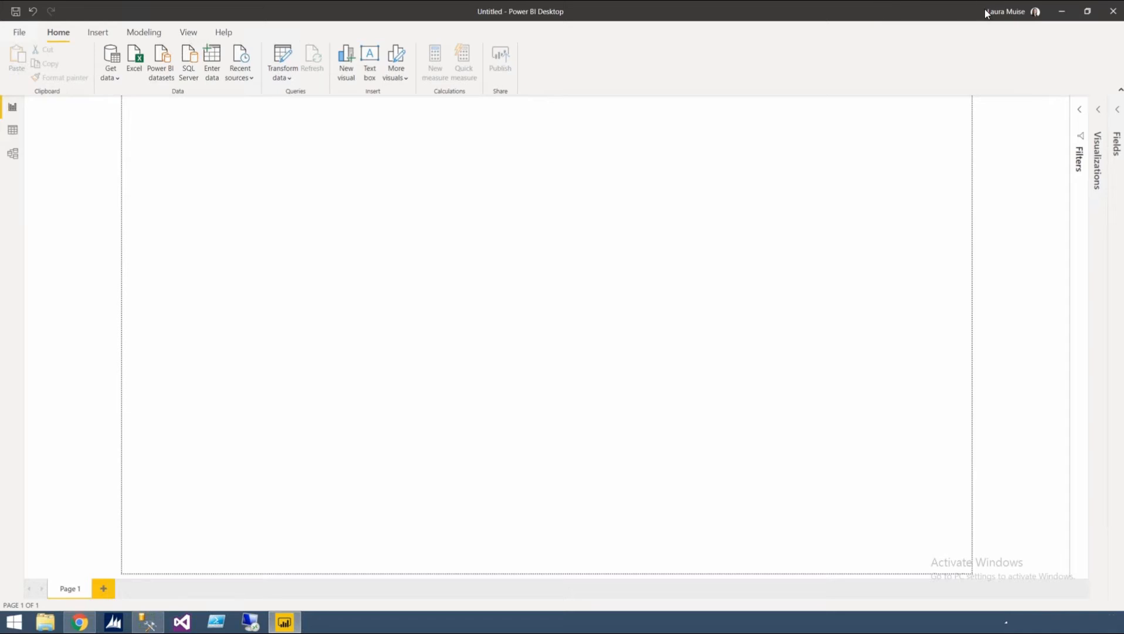
Step: Check which account is signed in, then dismiss the account details
{"action": "left_click", "coordinate": [1002, 16]}
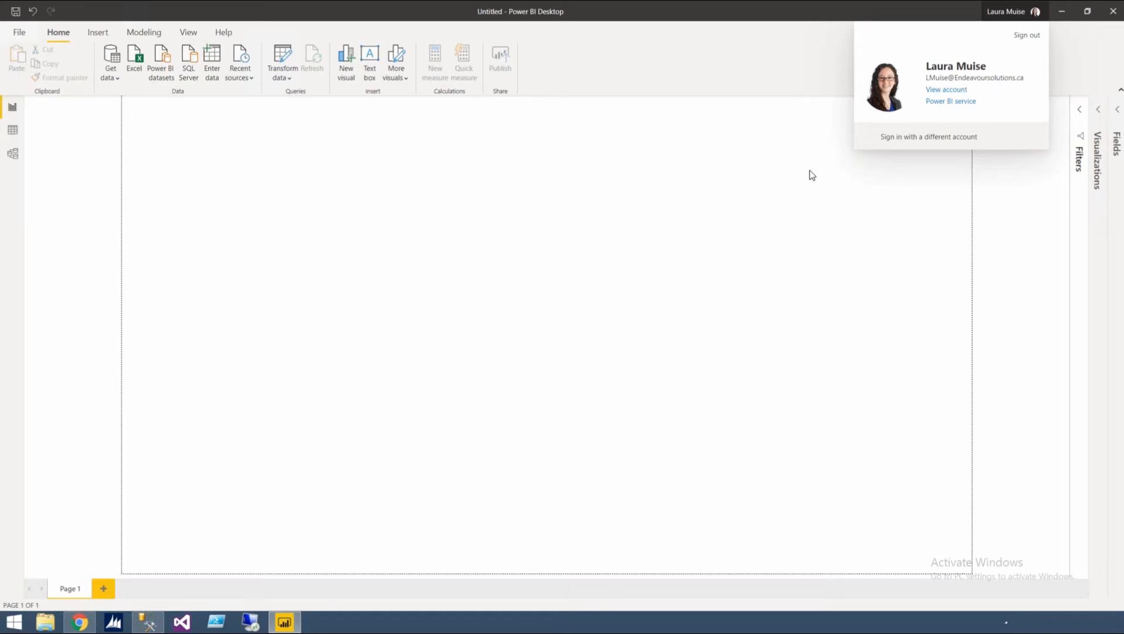
{"action": "left_click", "coordinate": [767, 188]}
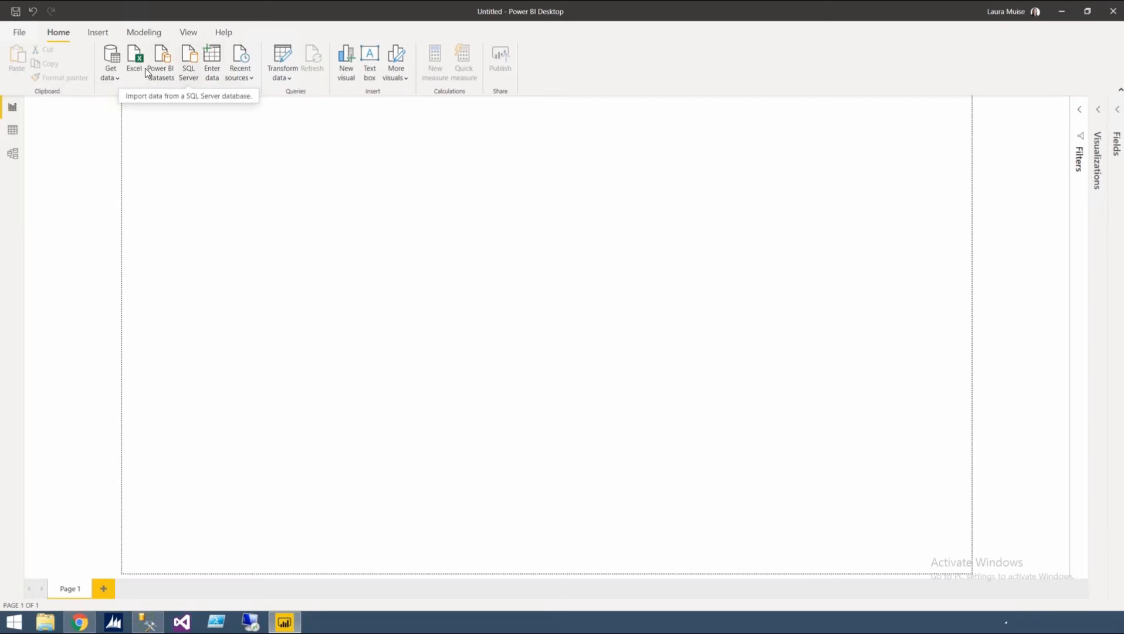
Step: Search the full list of data sources for "sql" and start a connection to a SQL Server database
{"action": "left_click", "coordinate": [110, 78]}
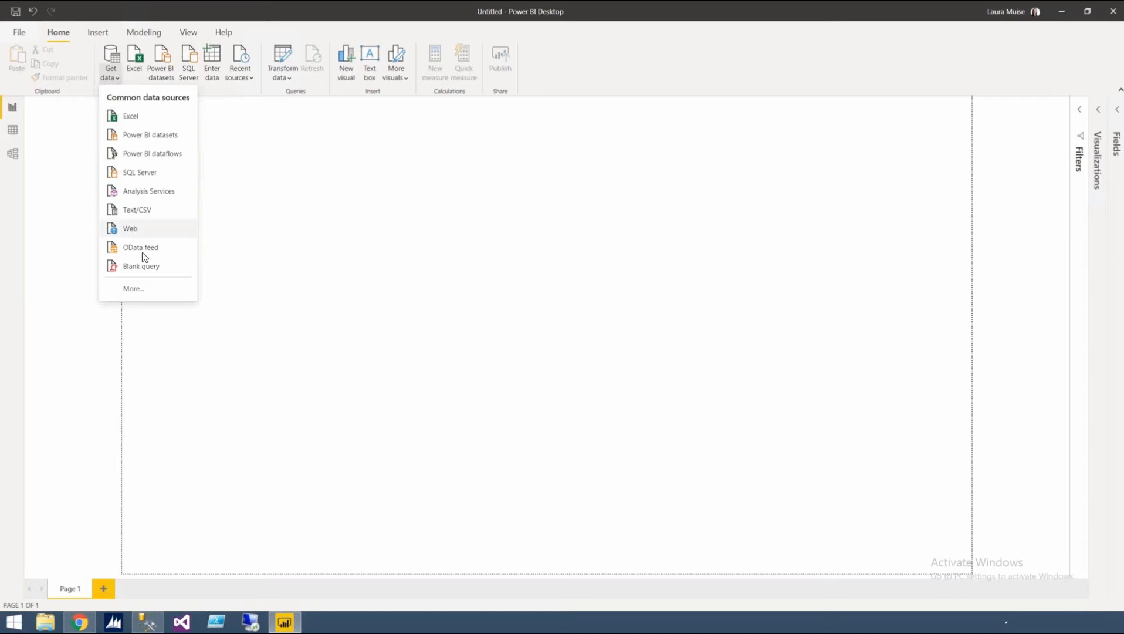
{"action": "left_click", "coordinate": [134, 288]}
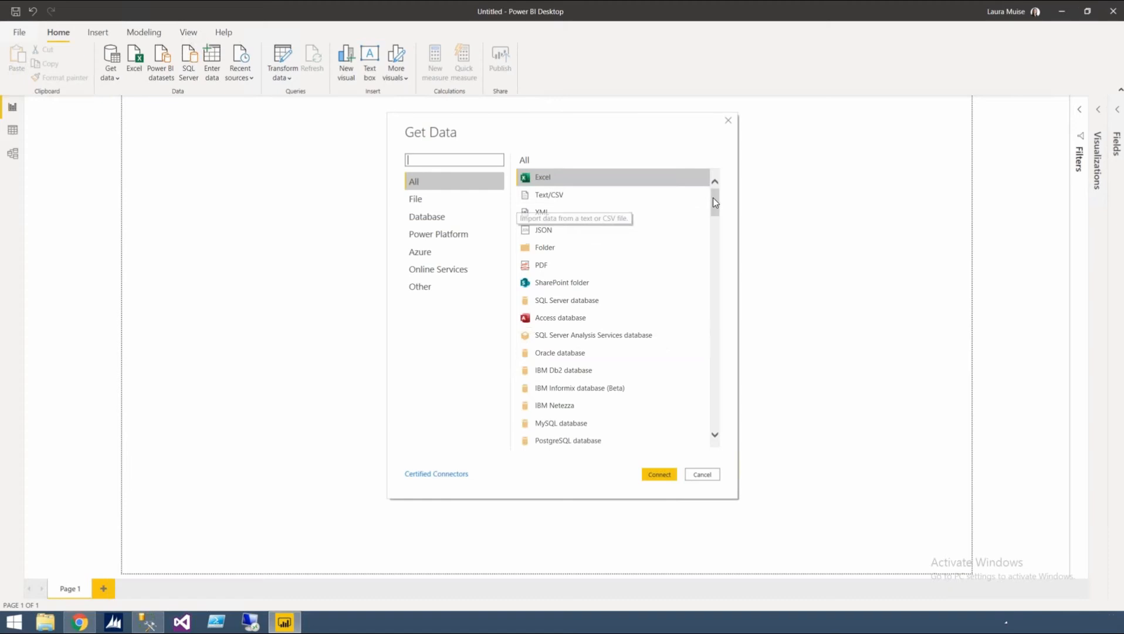
{"action": "left_click_drag", "start_coordinate": [713, 202], "coordinate": [714, 280]}
{"action": "scroll", "coordinate": [709, 322], "scroll_direction": "down", "scroll_amount": 20}
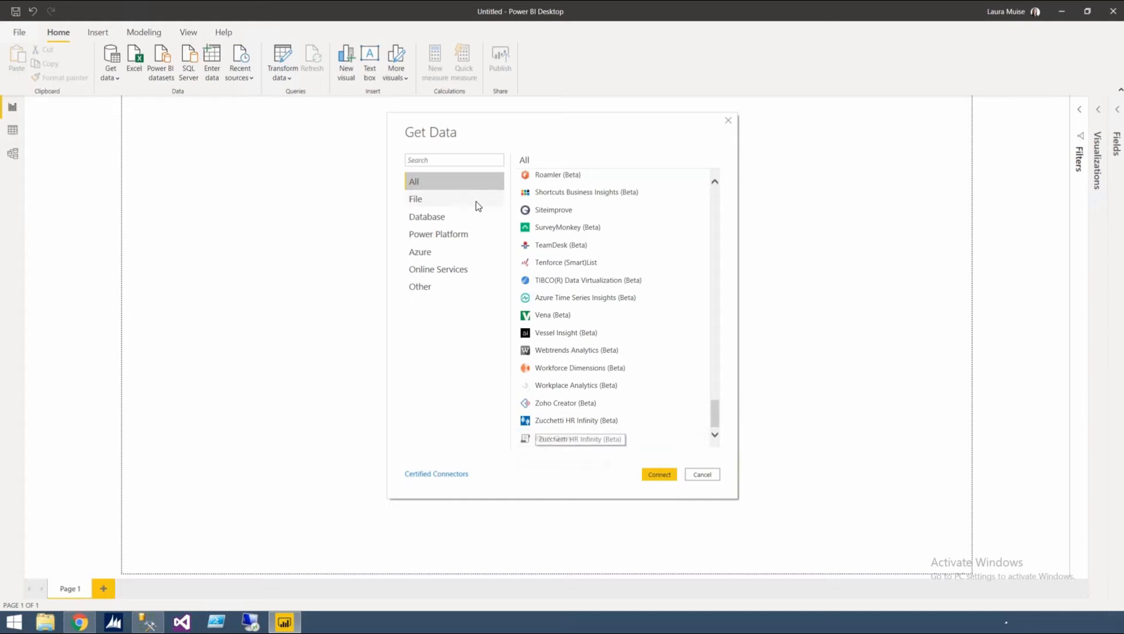
{"action": "left_click", "coordinate": [438, 161]}
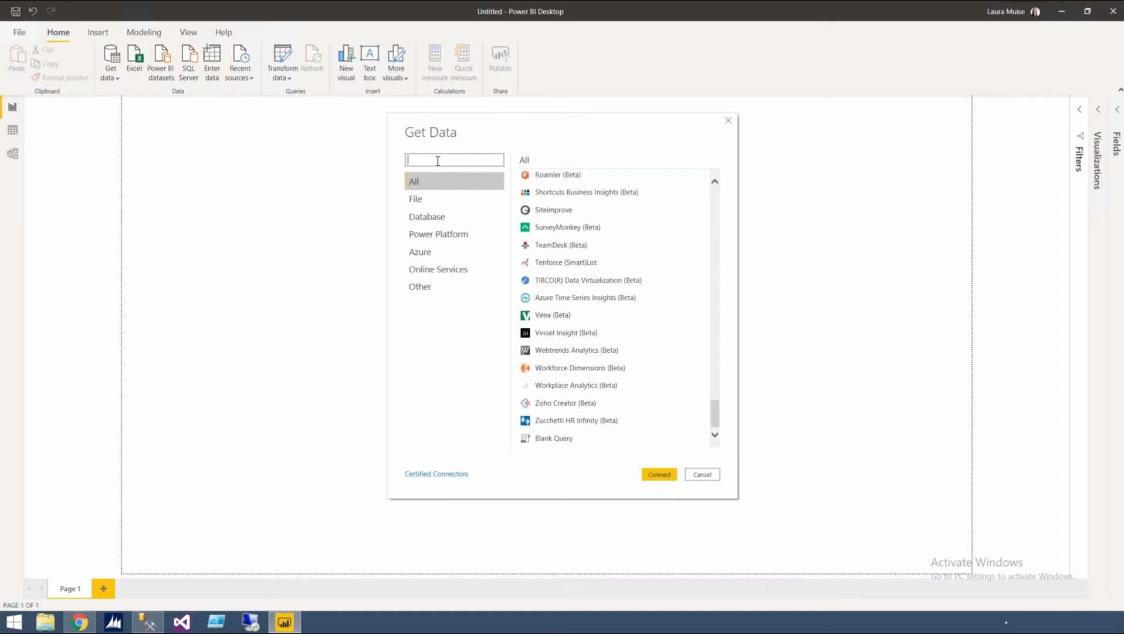
{"action": "type", "text": "sql"}
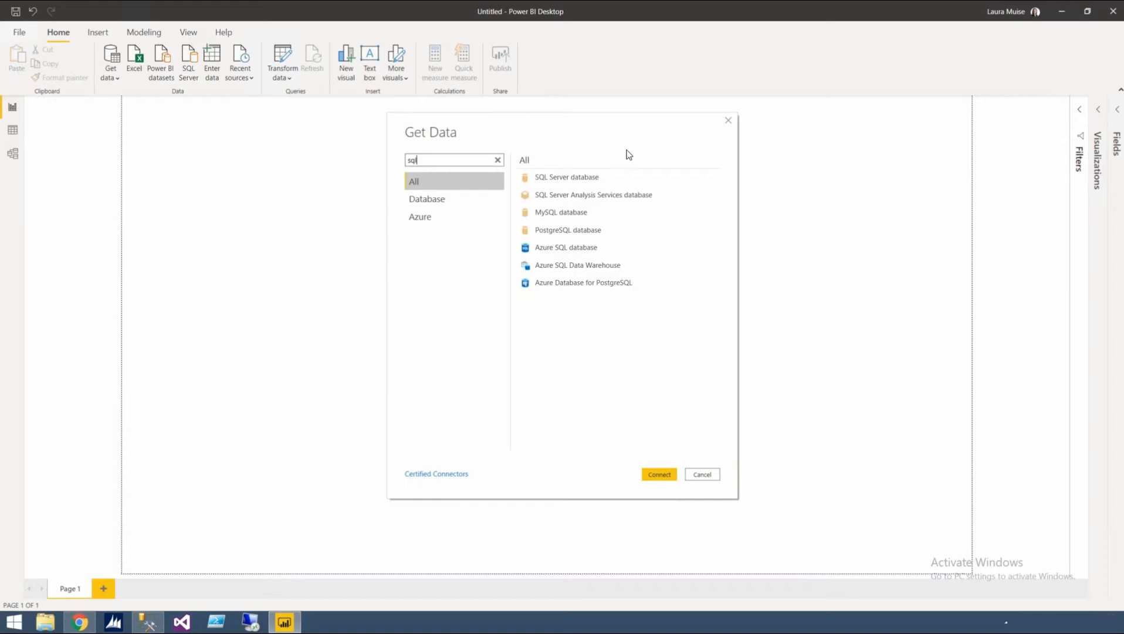
{"action": "left_click", "coordinate": [566, 179]}
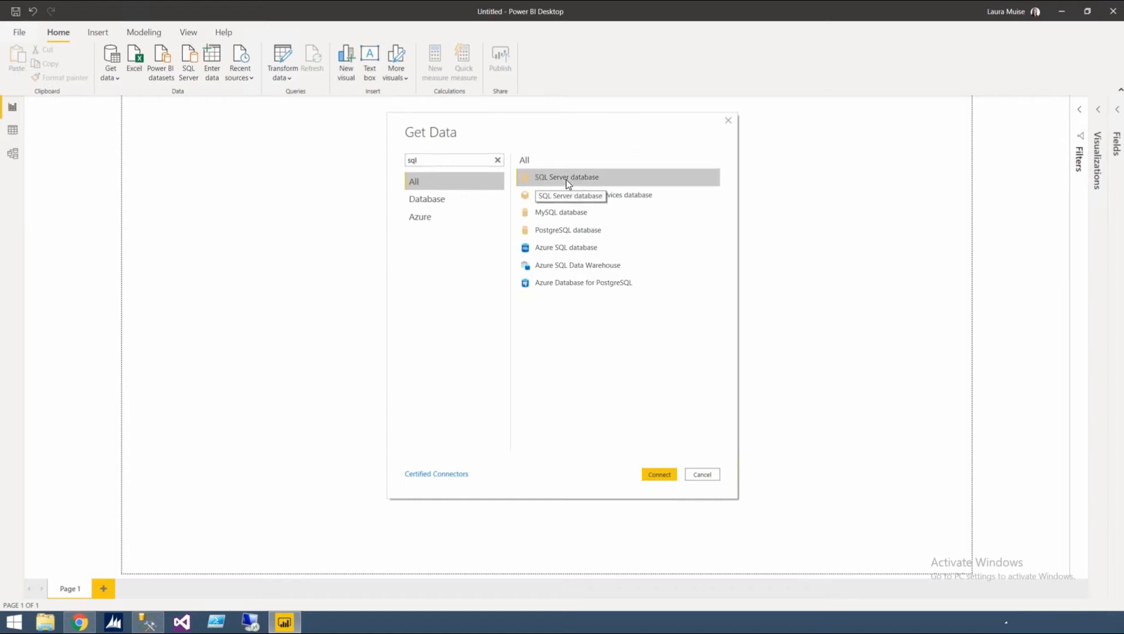
{"action": "left_click", "coordinate": [660, 475]}
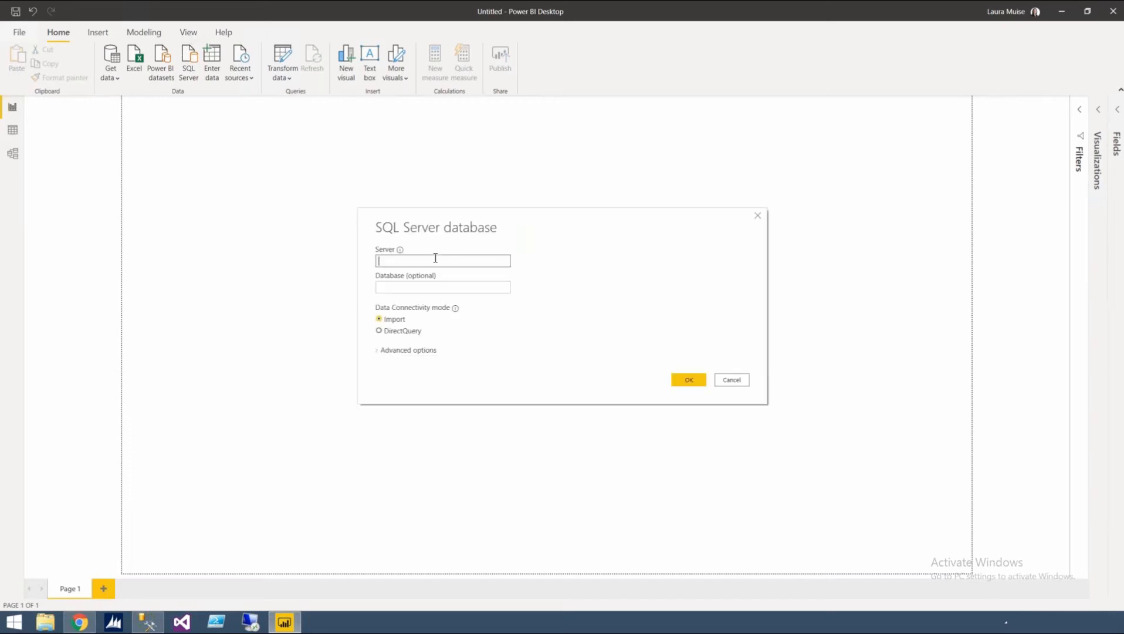
Step: Connect to the PBI database on server localhost with Import as the connectivity mode
{"action": "type", "text": "localhost"}
{"action": "left_click", "coordinate": [426, 285]}
{"action": "type", "text": "PBI"}
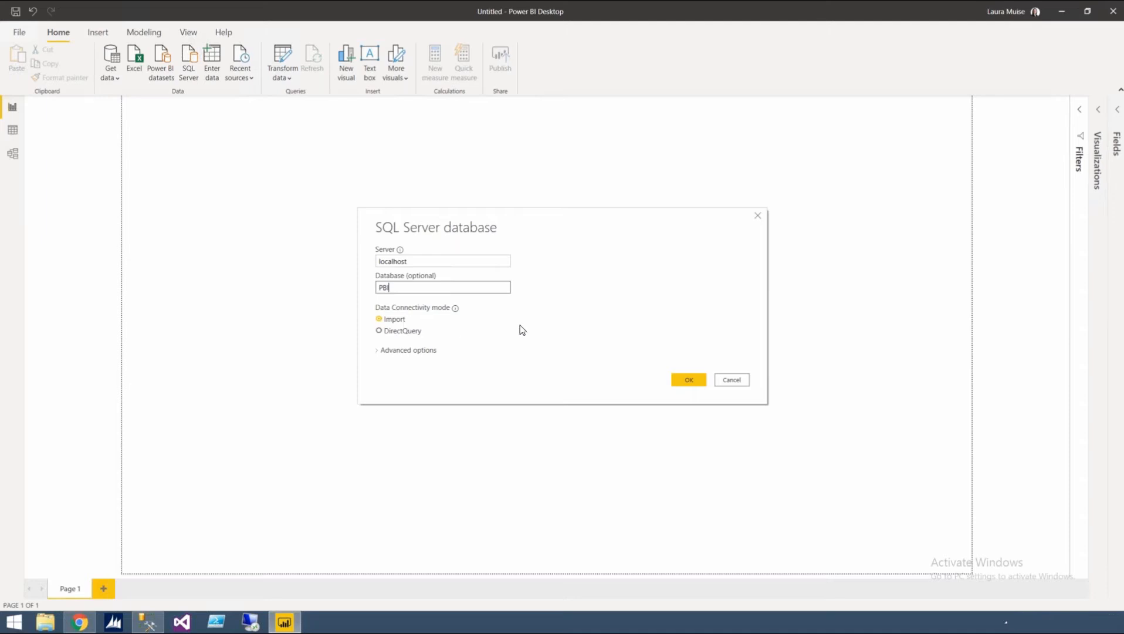
{"action": "left_click", "coordinate": [689, 381]}
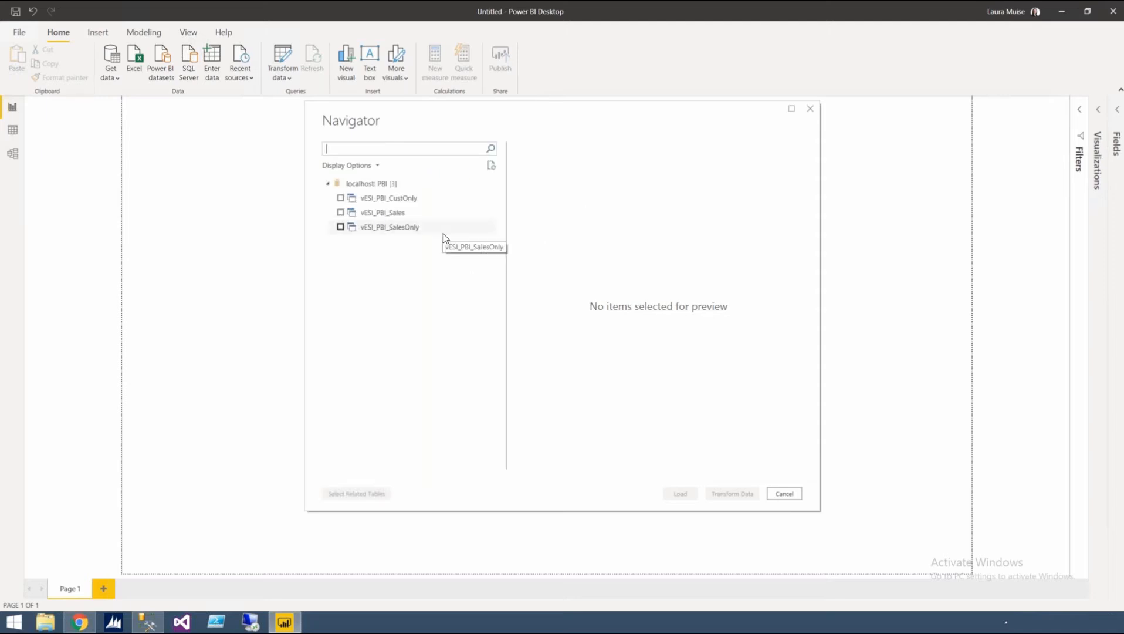
Step: Load the views vESI_PBI_CustOnly and vESI_PBI_SalesOnly from the PBI database
{"action": "left_click", "coordinate": [340, 199]}
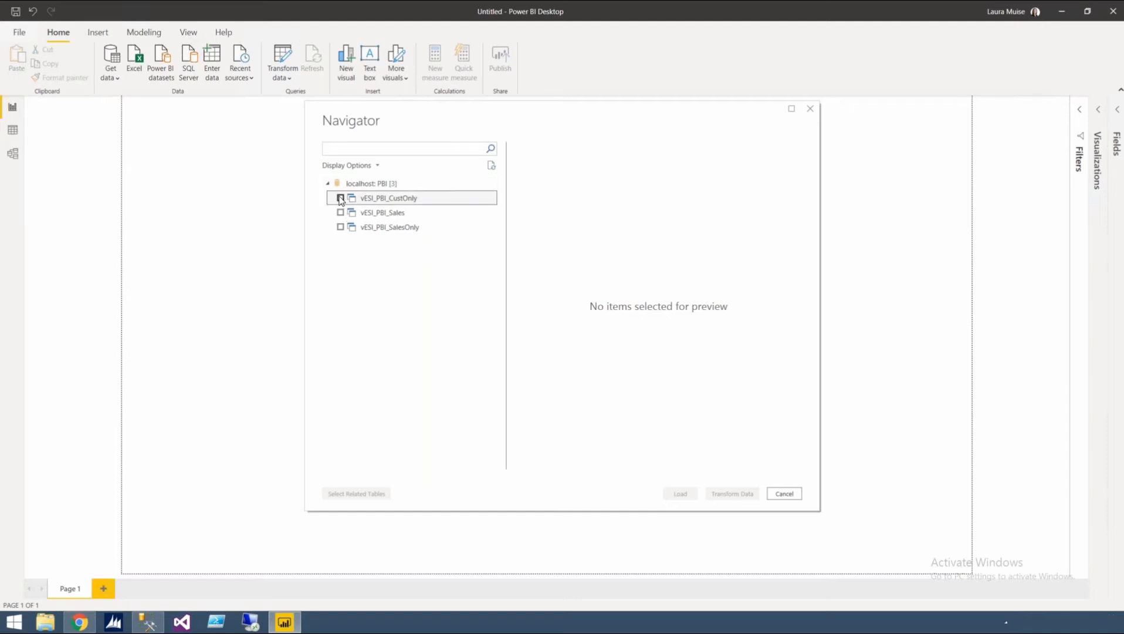
{"action": "left_click", "coordinate": [341, 227]}
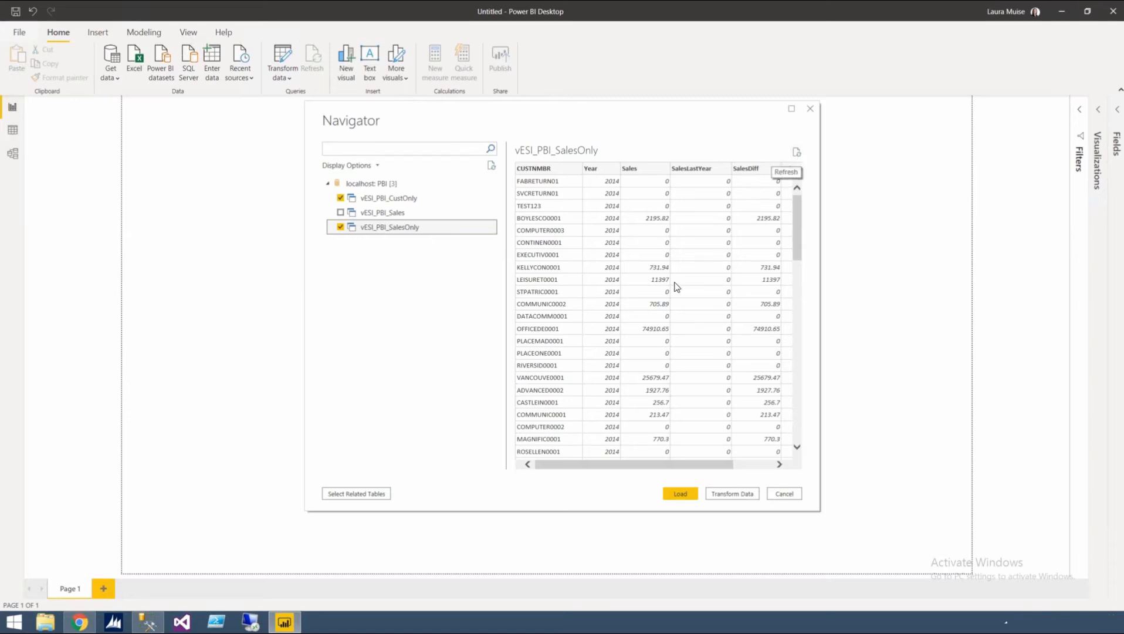
{"action": "left_click", "coordinate": [680, 493]}
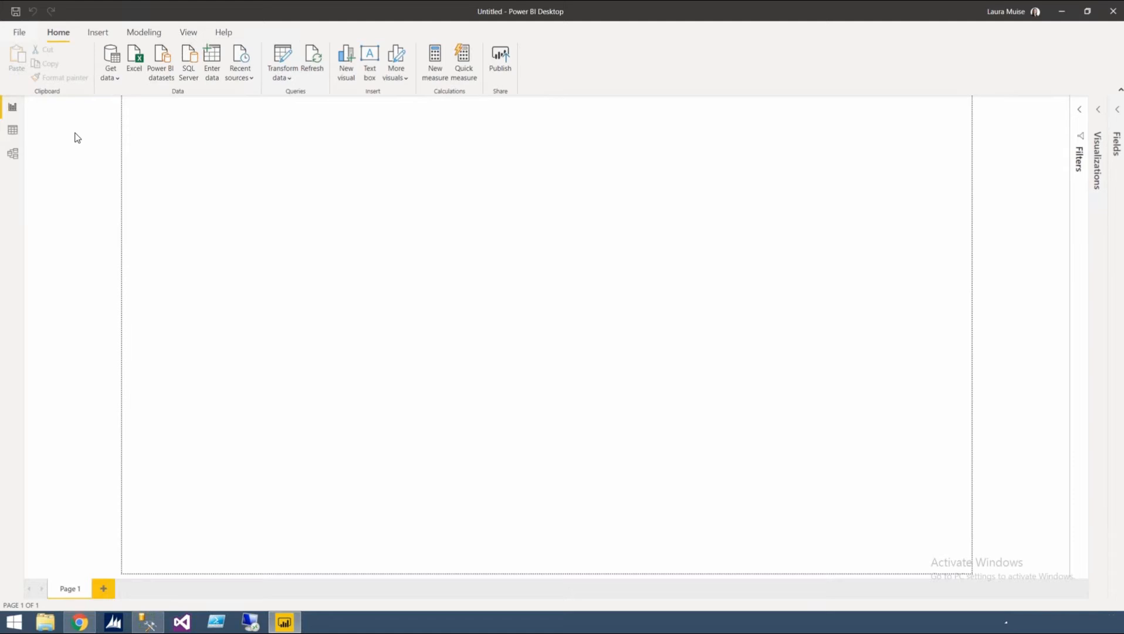
Step: In the data model, place vESI_PBI_SalesOnly beside vESI_PBI_CustOnly and set their relationship's cross filter direction to Both
{"action": "left_click", "coordinate": [14, 156]}
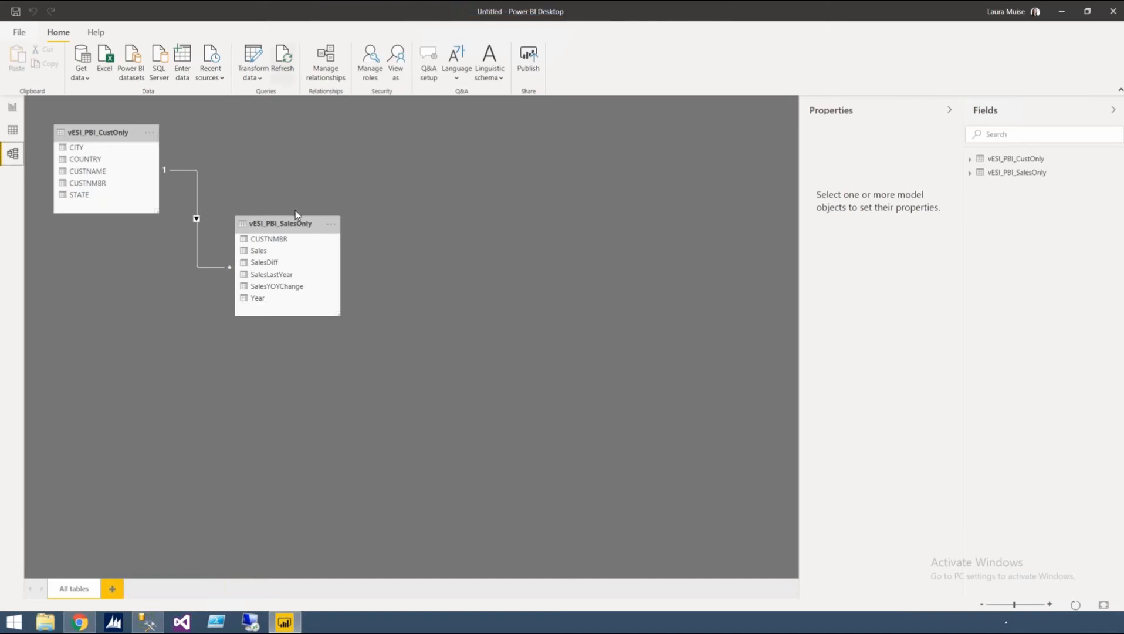
{"action": "left_click_drag", "start_coordinate": [289, 222], "coordinate": [315, 131]}
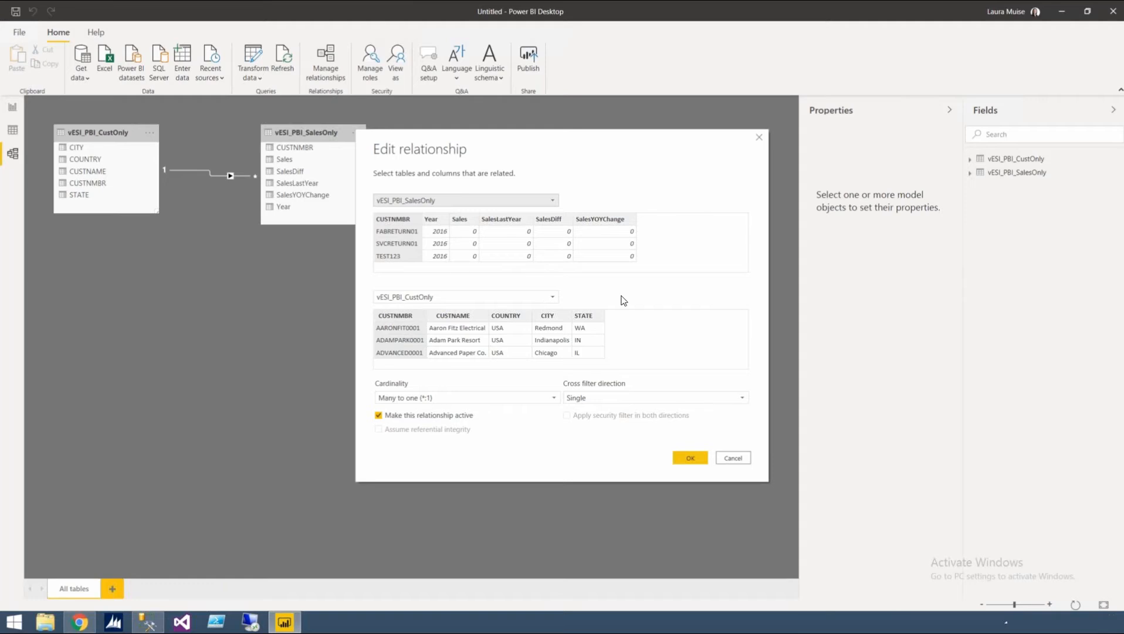
{"action": "left_click", "coordinate": [606, 400]}
{"action": "left_click", "coordinate": [588, 421]}
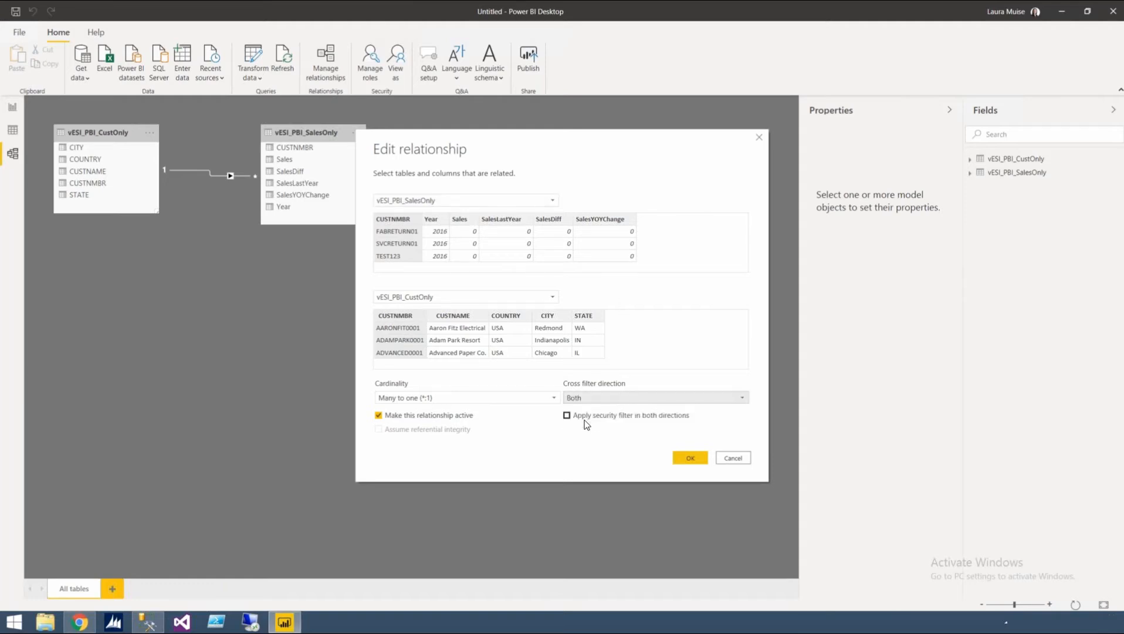
{"action": "left_click", "coordinate": [692, 459]}
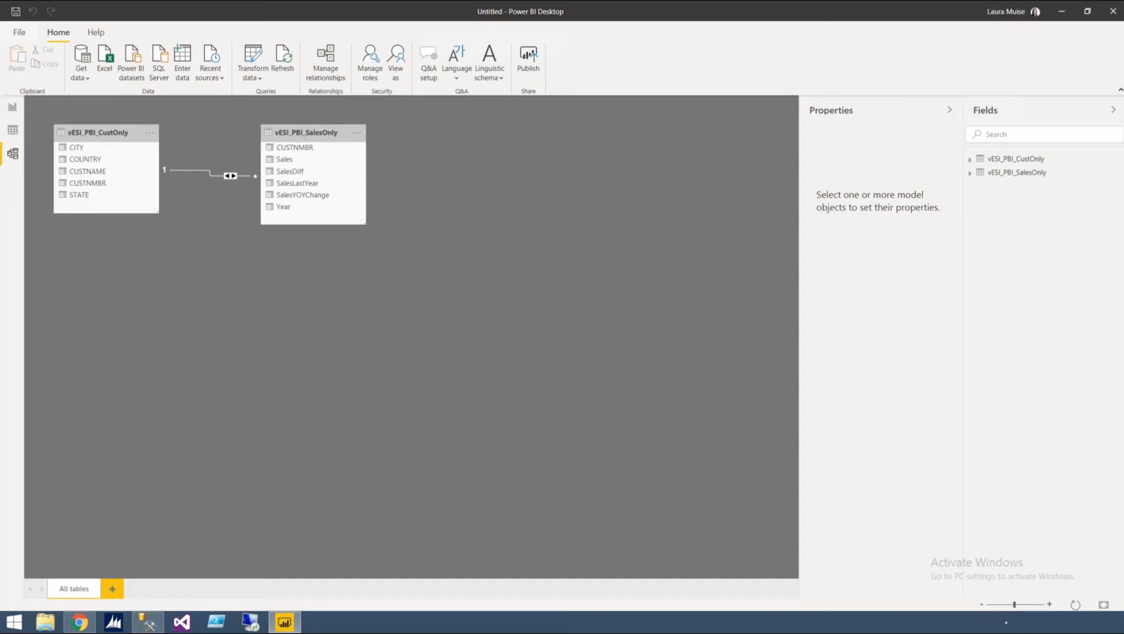
Step: In Power Query Editor, change the data type of the SalesYOYChange column in vESI_PBI_SalesOnly to Percentage
{"action": "left_click", "coordinate": [254, 57]}
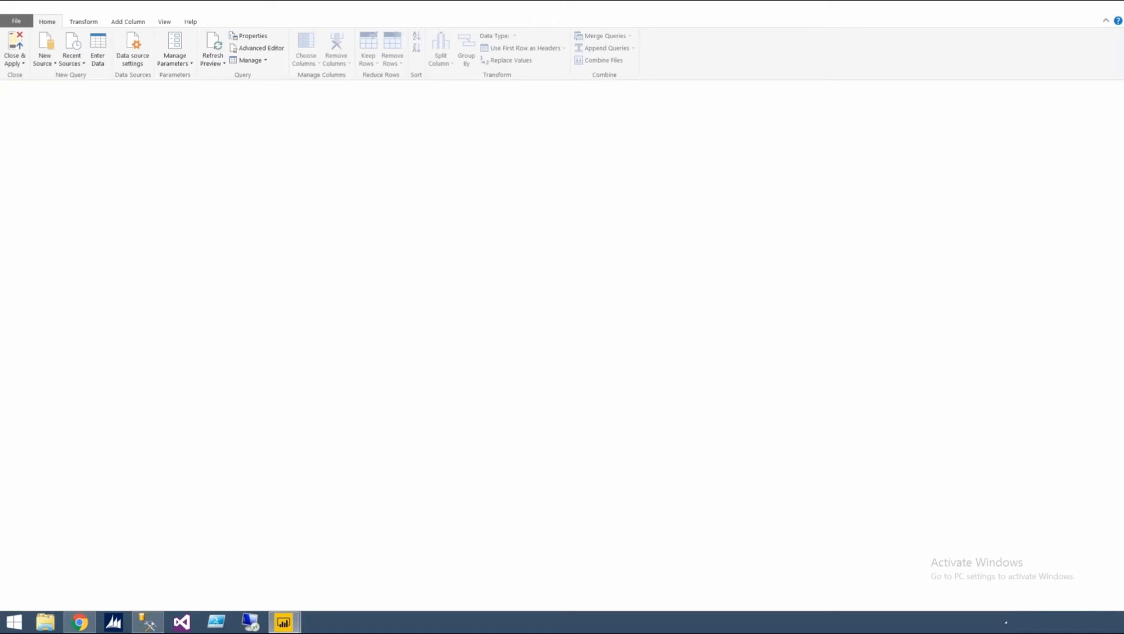
{"action": "mouse_move", "coordinate": [253, 5]}
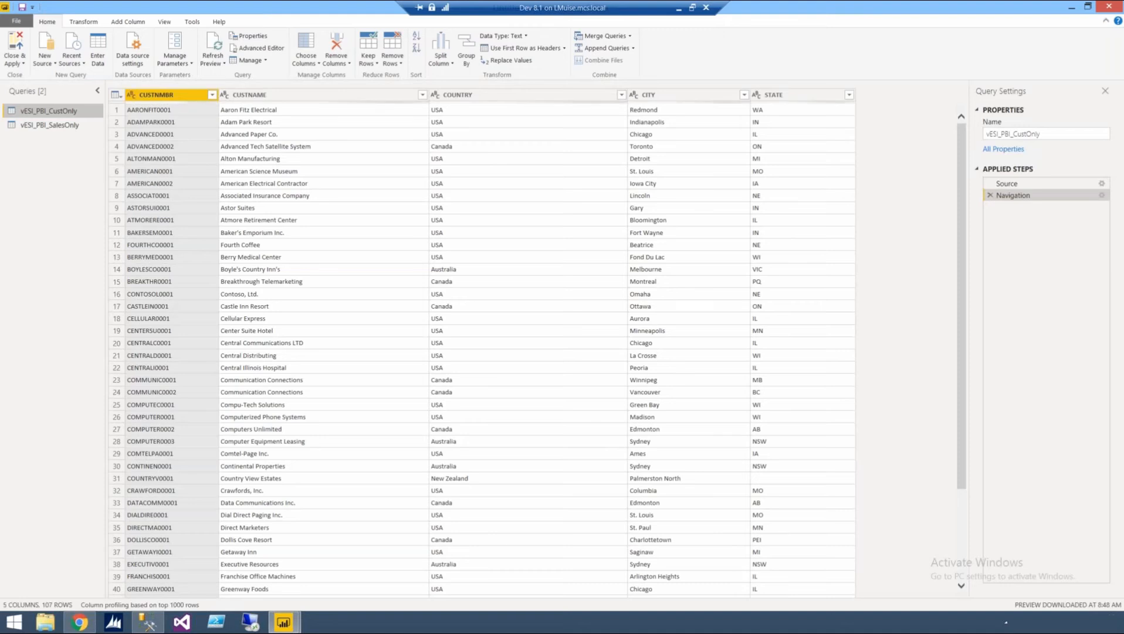
{"action": "left_click", "coordinate": [71, 125]}
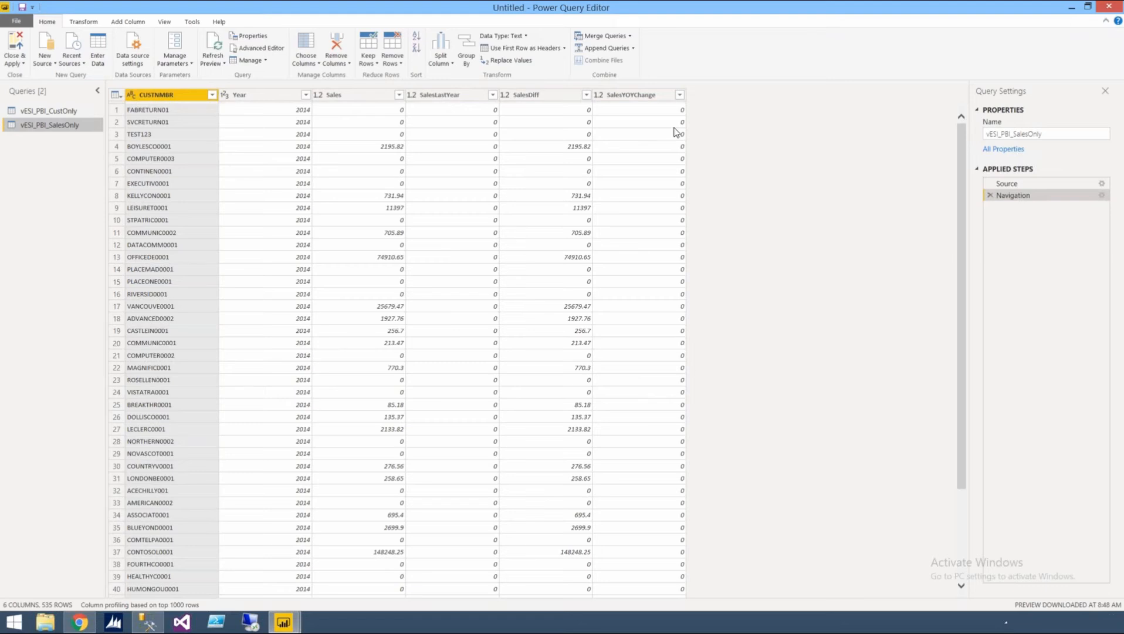
{"action": "right_click", "coordinate": [622, 98]}
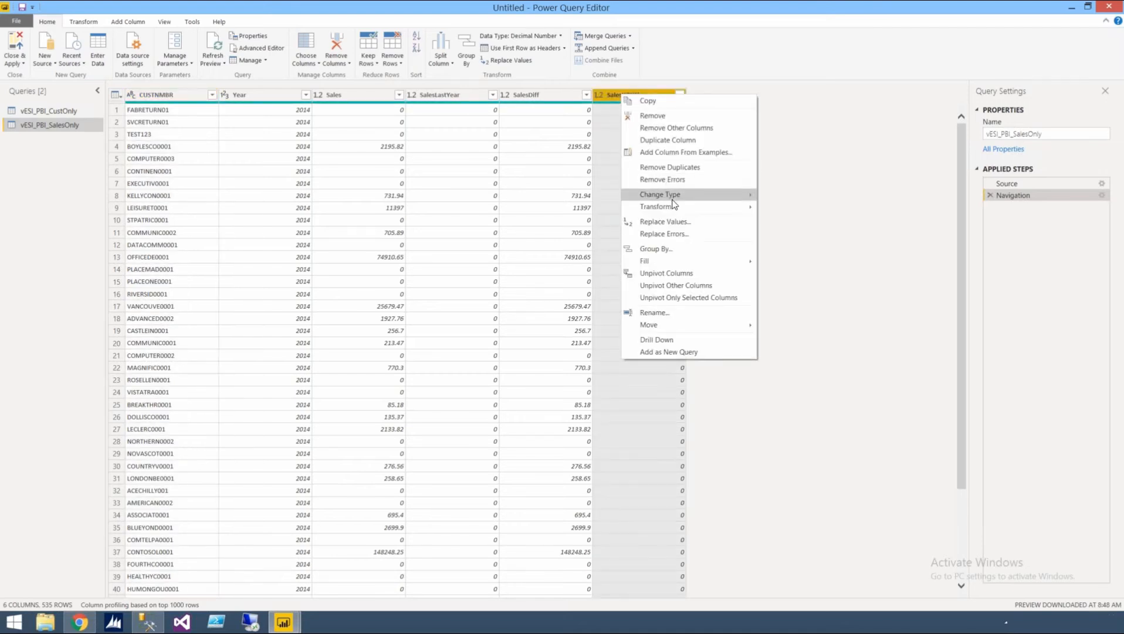
{"action": "mouse_move", "coordinate": [673, 202]}
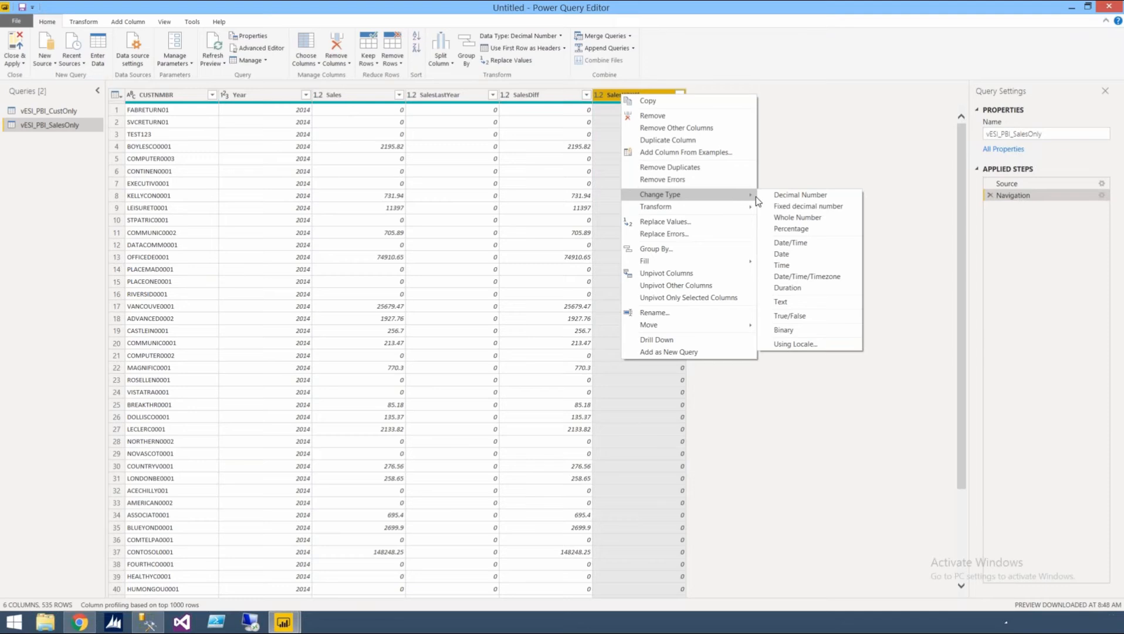
{"action": "left_click", "coordinate": [773, 230]}
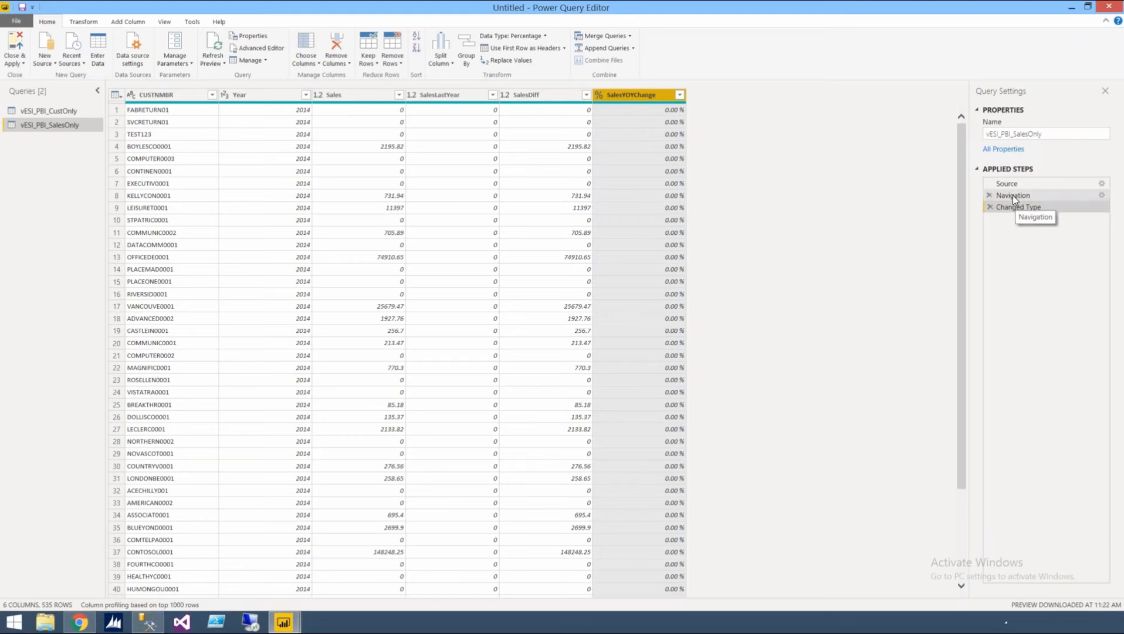
Step: Examine the vESI_PBI_SalesOnly data at the Navigation and Changed Type steps, and review the query's code in the Advanced Editor
{"action": "left_click", "coordinate": [1013, 194]}
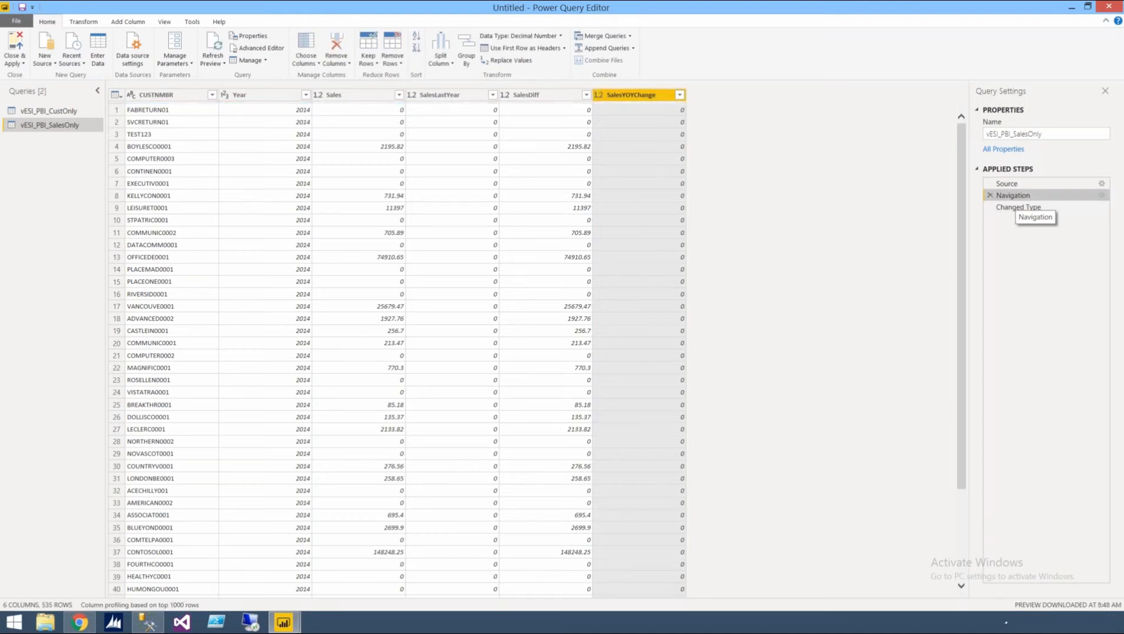
{"action": "left_click", "coordinate": [1014, 207]}
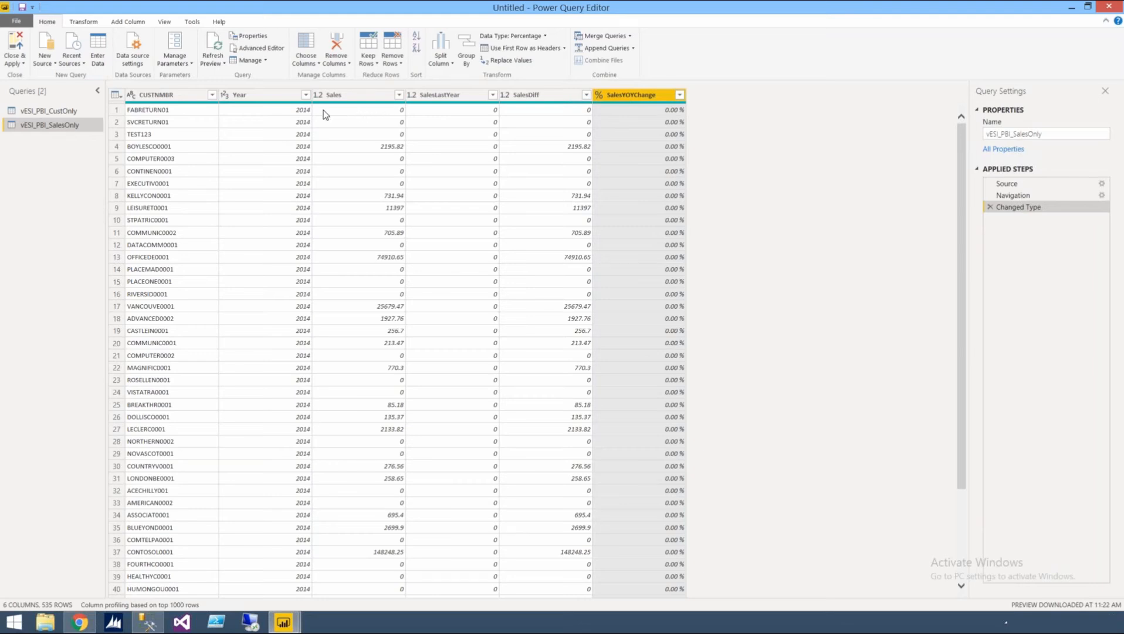
{"action": "left_click", "coordinate": [262, 48]}
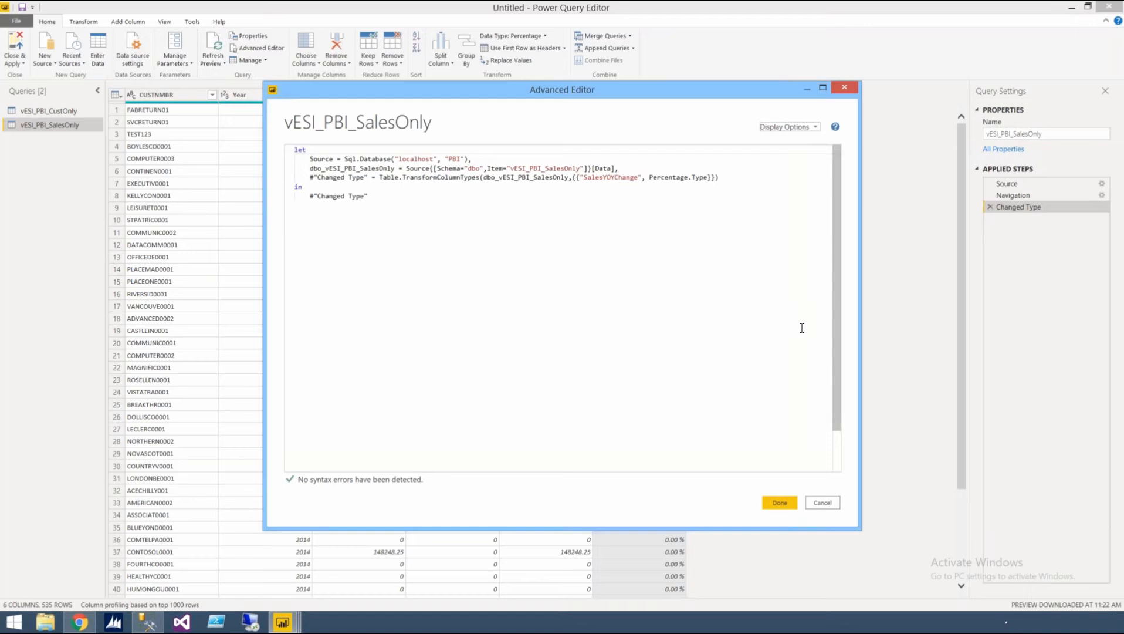
{"action": "left_click", "coordinate": [789, 502]}
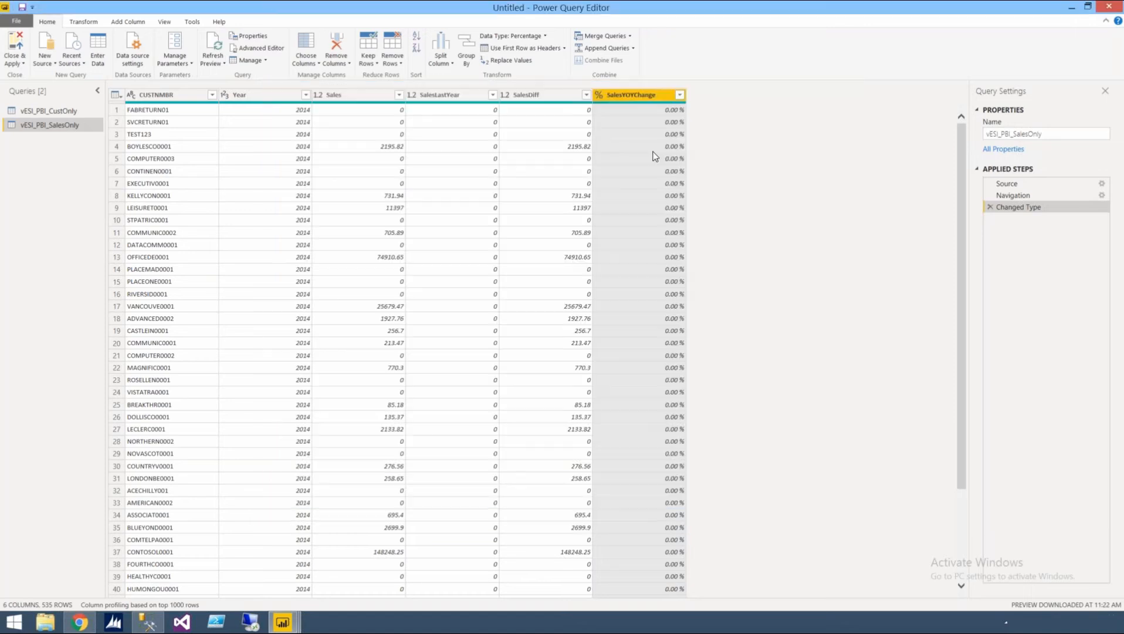
Step: Close Power Query Editor applying the query changes, and return to the report canvas
{"action": "left_click", "coordinate": [17, 44]}
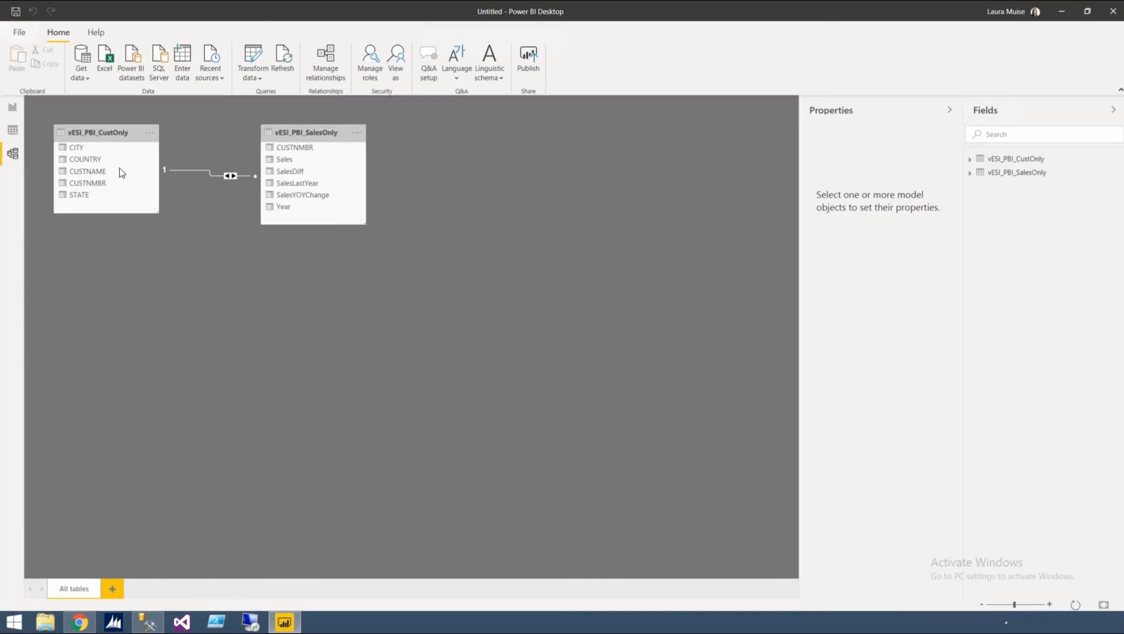
{"action": "left_click", "coordinate": [12, 108]}
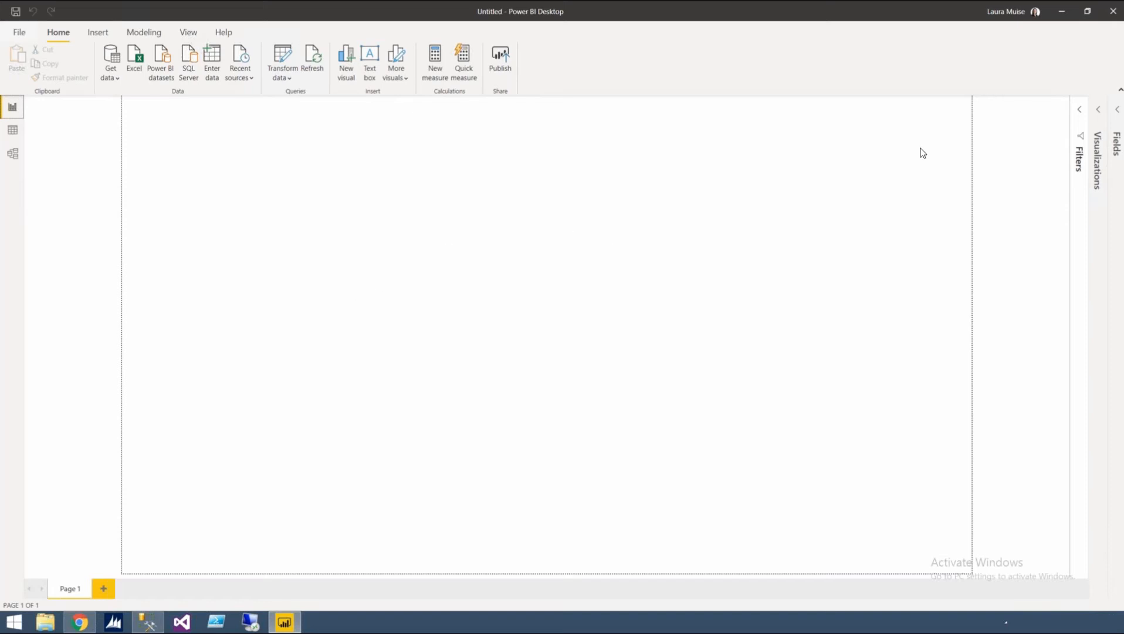
Step: Expand the Filters, Visualizations and Fields panes, and show the fields of both vESI_PBI_CustOnly and vESI_PBI_SalesOnly
{"action": "left_click", "coordinate": [1078, 112]}
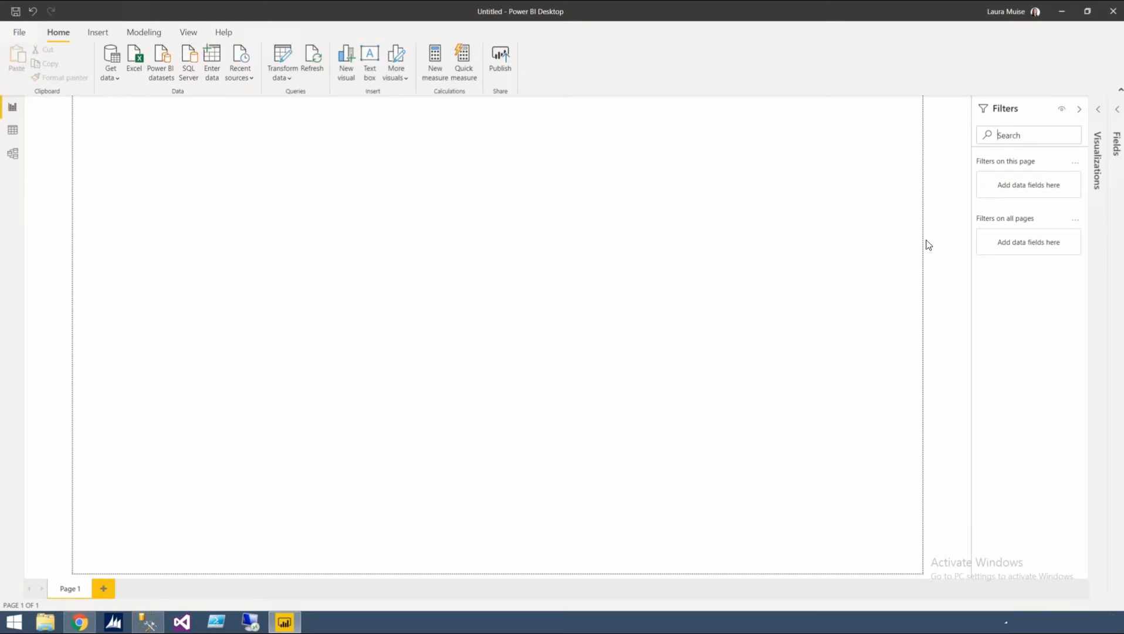
{"action": "left_click", "coordinate": [1096, 111]}
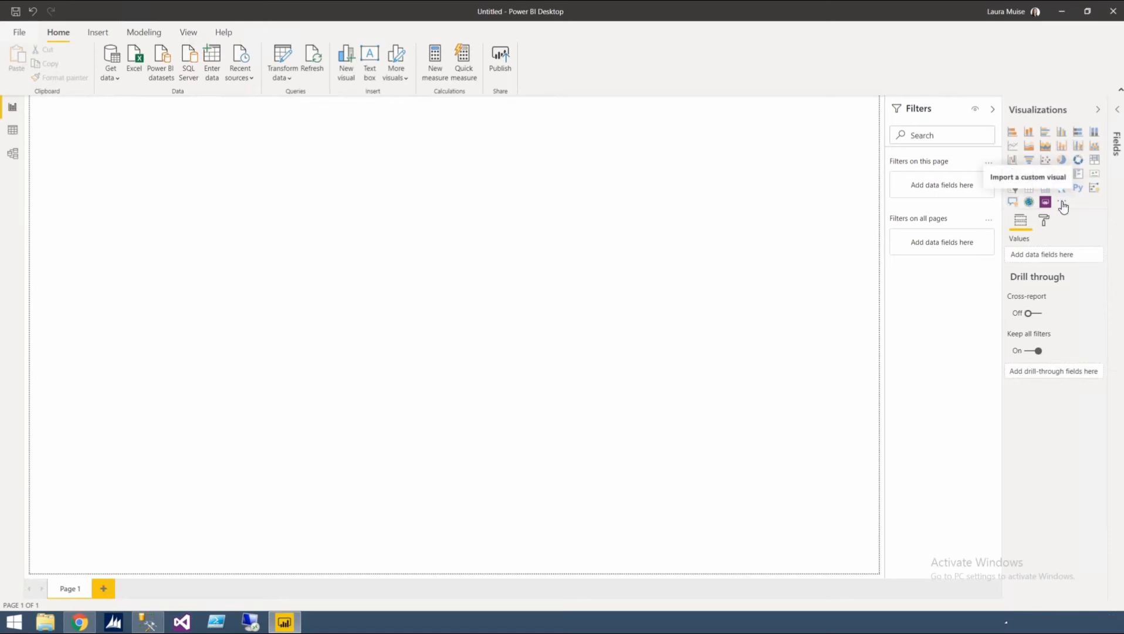
{"action": "left_click", "coordinate": [1117, 114]}
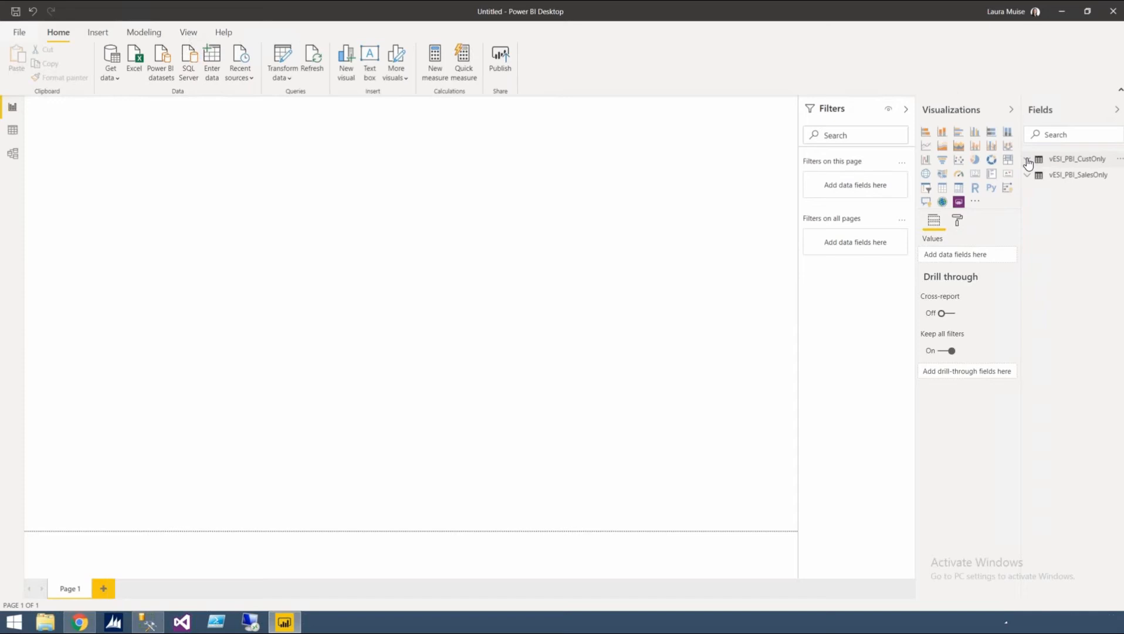
{"action": "left_click", "coordinate": [1028, 162]}
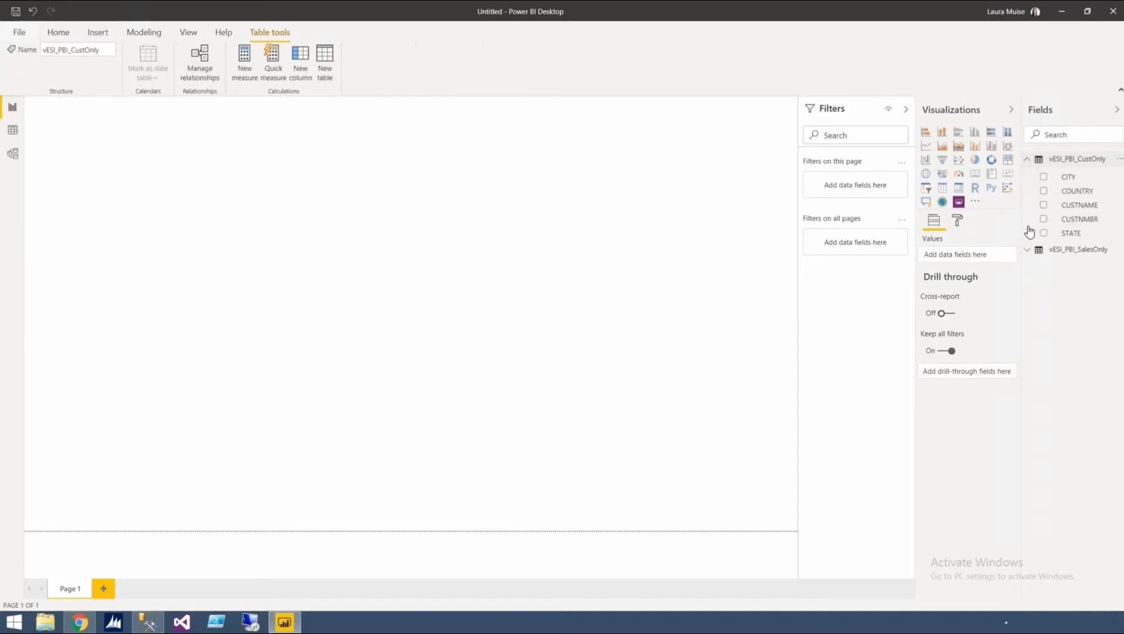
{"action": "left_click", "coordinate": [1028, 252]}
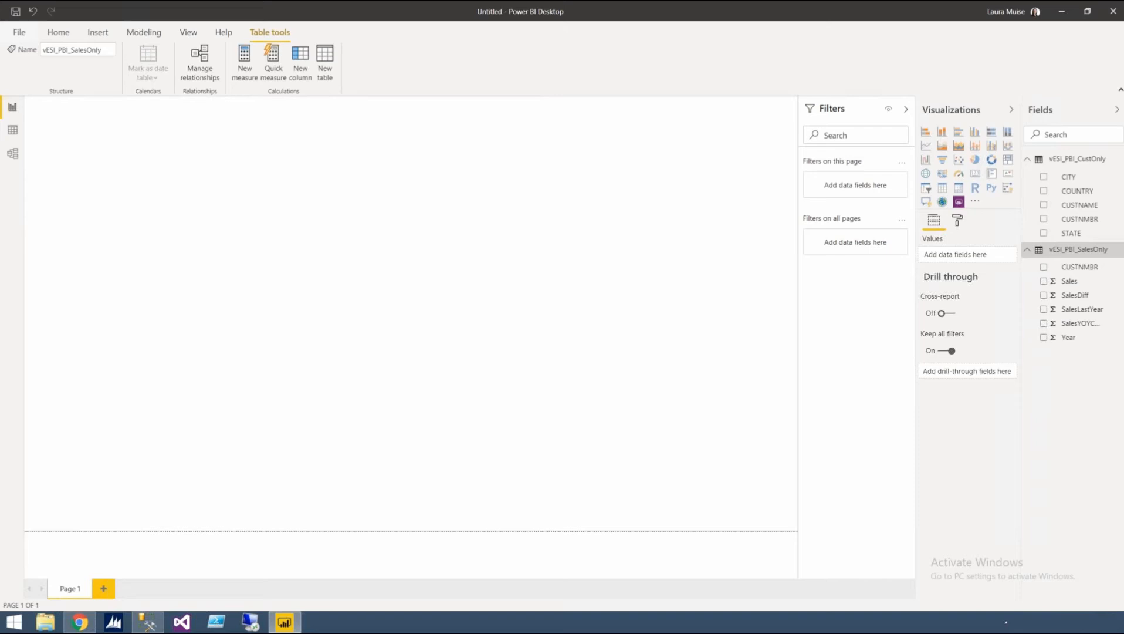
Step: Create an area chart with Year on the axis and Sales and SalesLastYear as values, and widen it on the canvas
{"action": "left_click", "coordinate": [941, 147]}
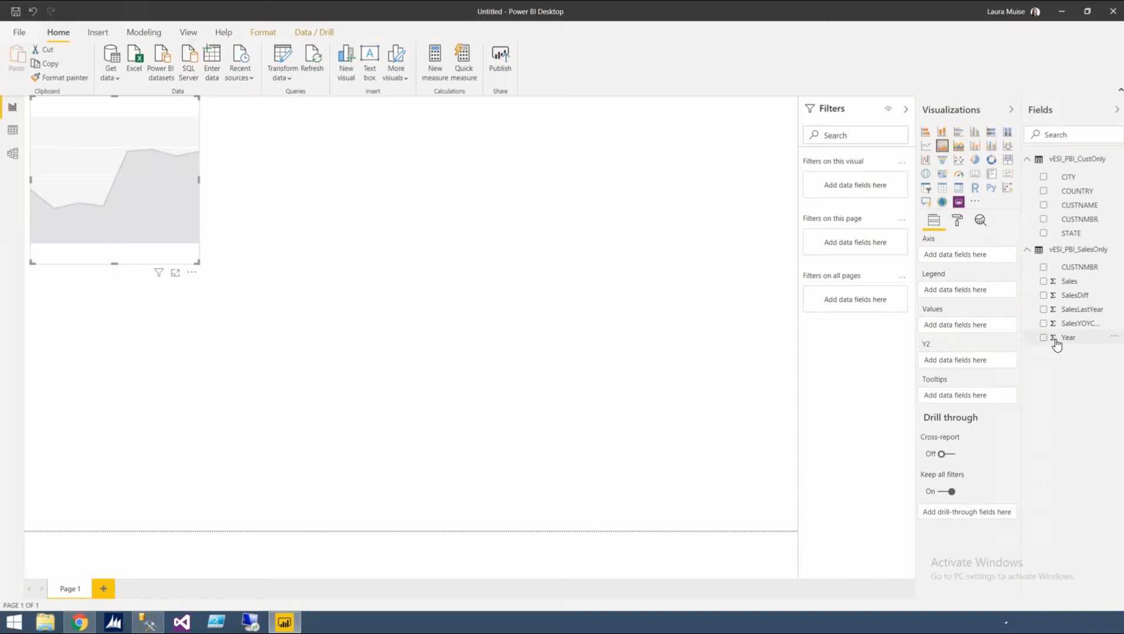
{"action": "left_click", "coordinate": [1055, 339]}
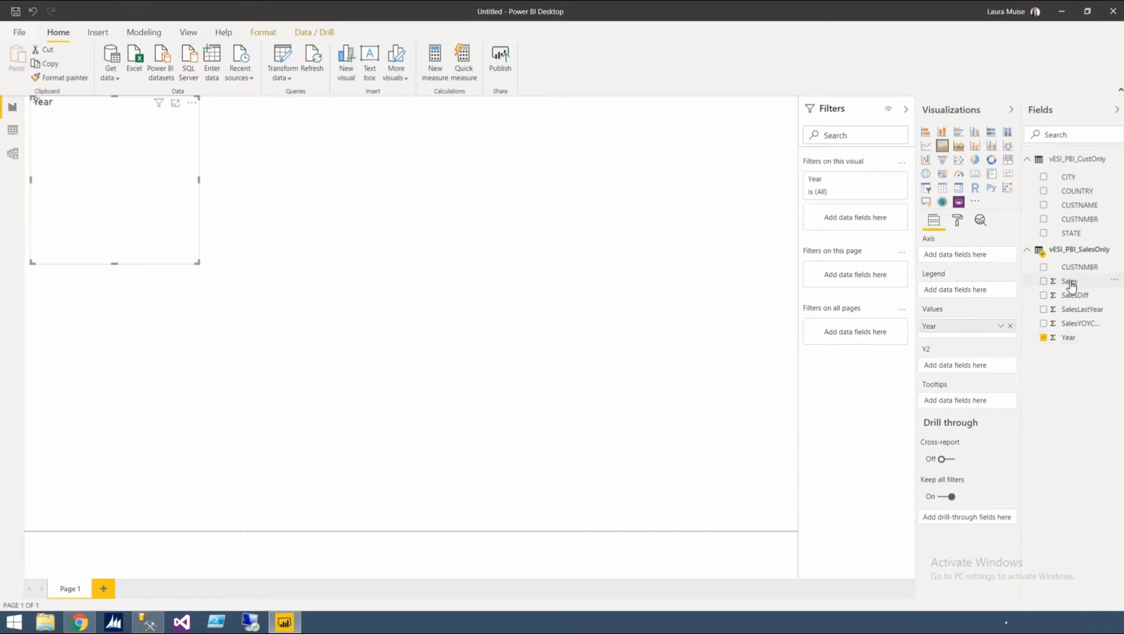
{"action": "left_click_drag", "start_coordinate": [1070, 285], "coordinate": [958, 339]}
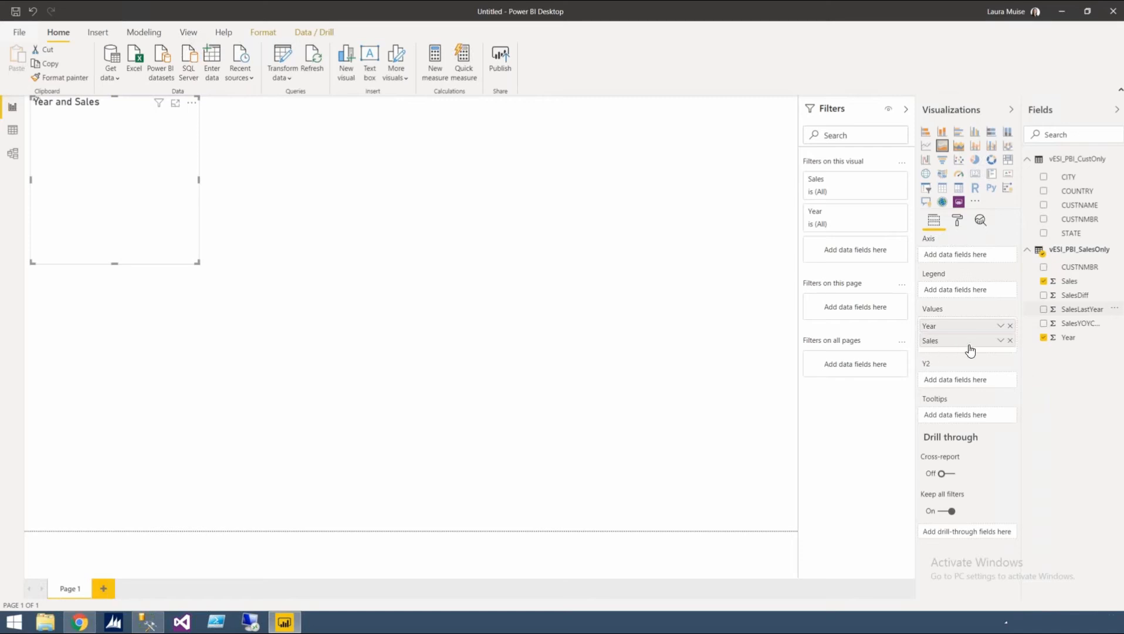
{"action": "left_click_drag", "start_coordinate": [970, 350], "coordinate": [969, 350]}
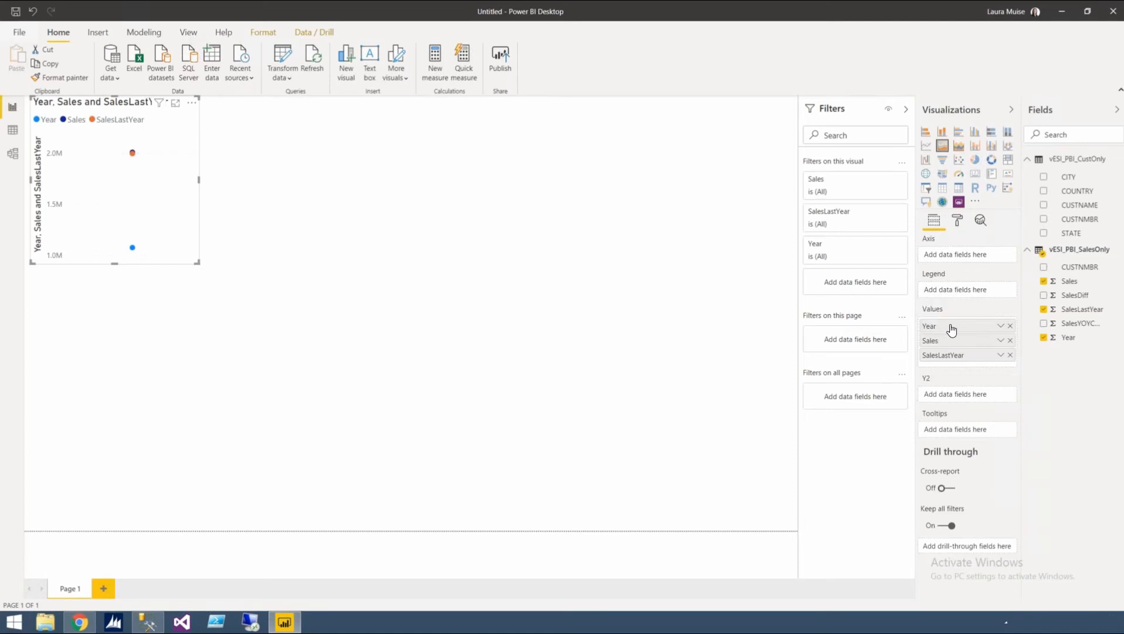
{"action": "left_click_drag", "start_coordinate": [951, 327], "coordinate": [950, 257]}
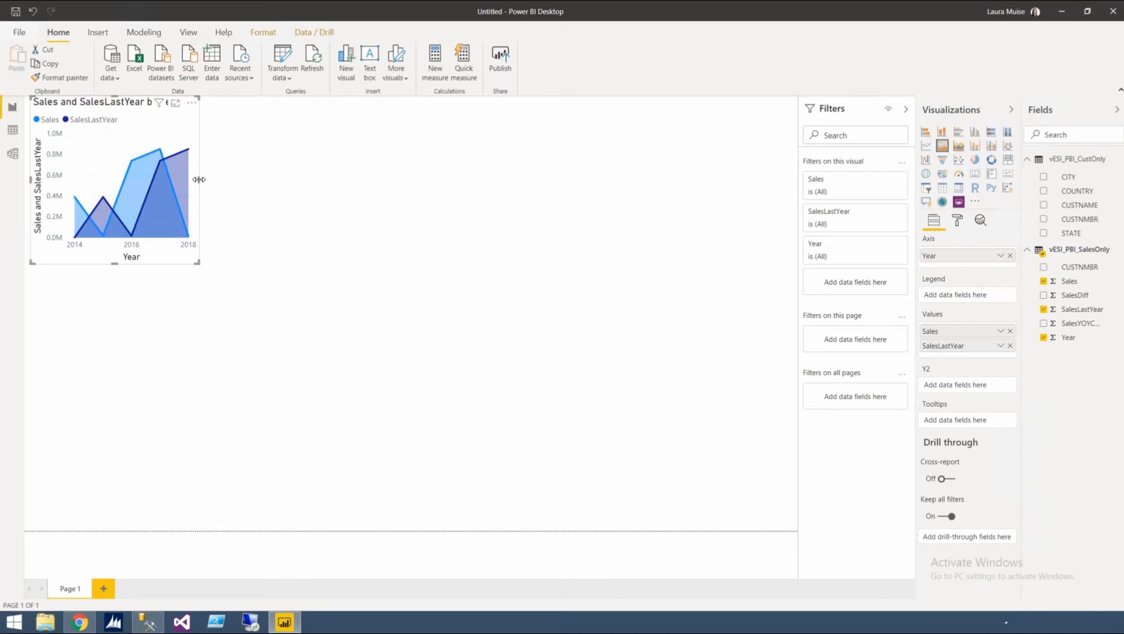
{"action": "left_click_drag", "start_coordinate": [200, 179], "coordinate": [298, 181]}
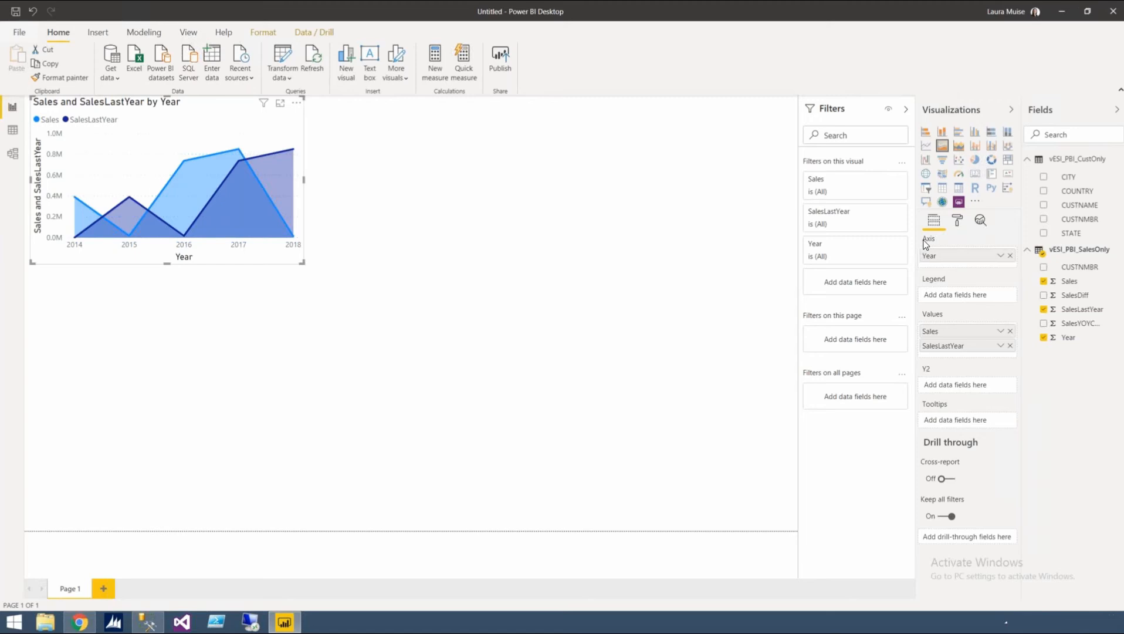
Step: Turn off the Y-axis title of the area chart
{"action": "left_click", "coordinate": [958, 226]}
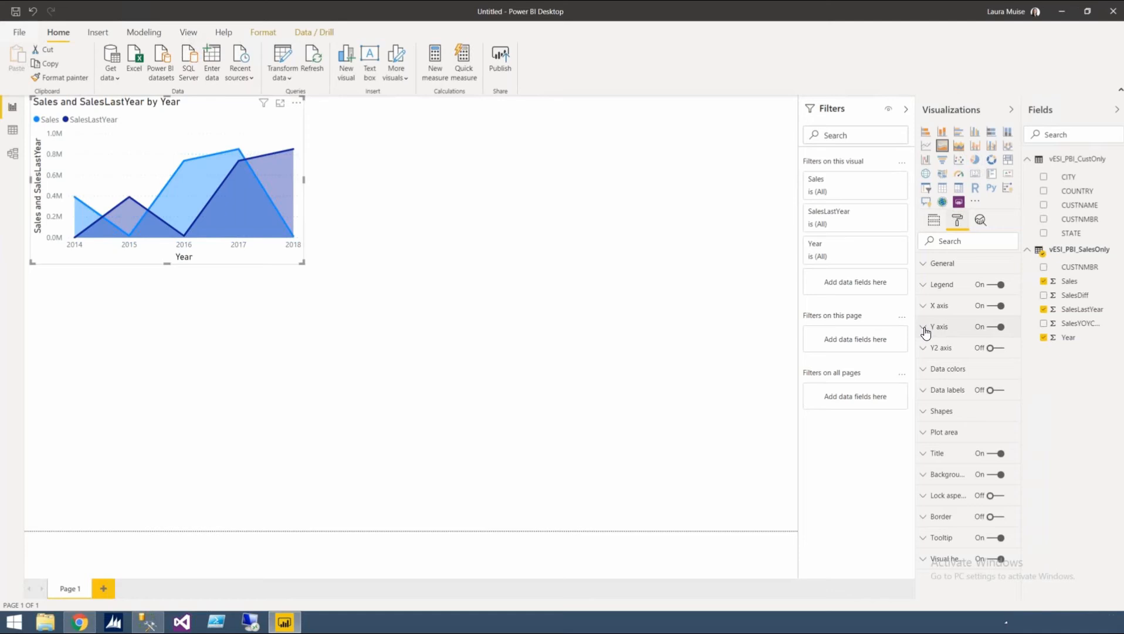
{"action": "left_click", "coordinate": [925, 332]}
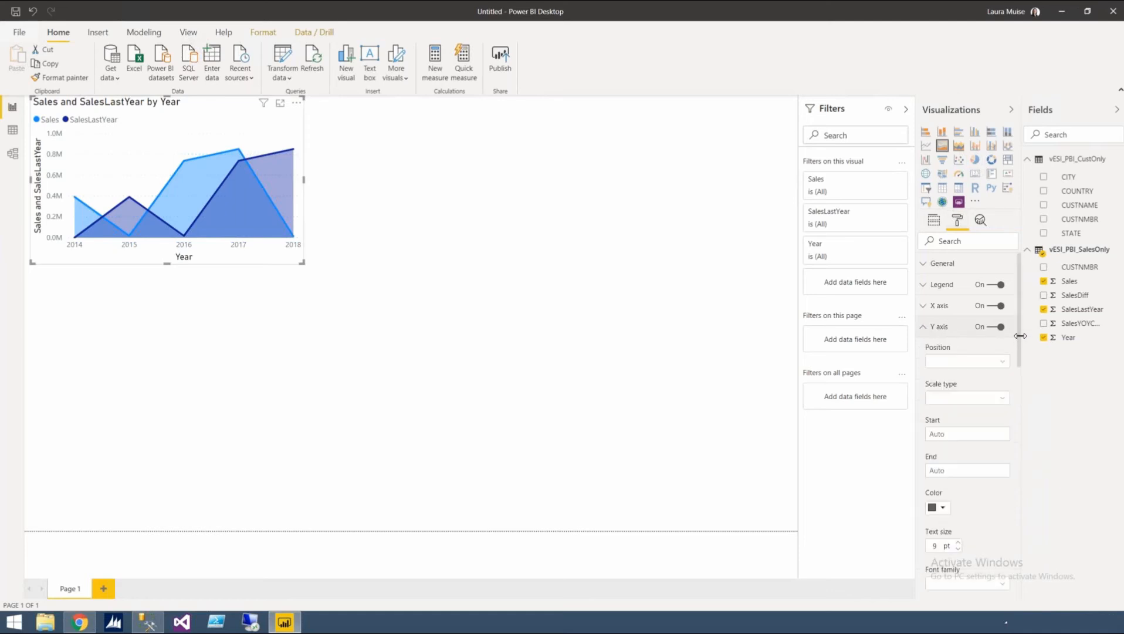
{"action": "left_click_drag", "start_coordinate": [1019, 340], "coordinate": [1017, 395]}
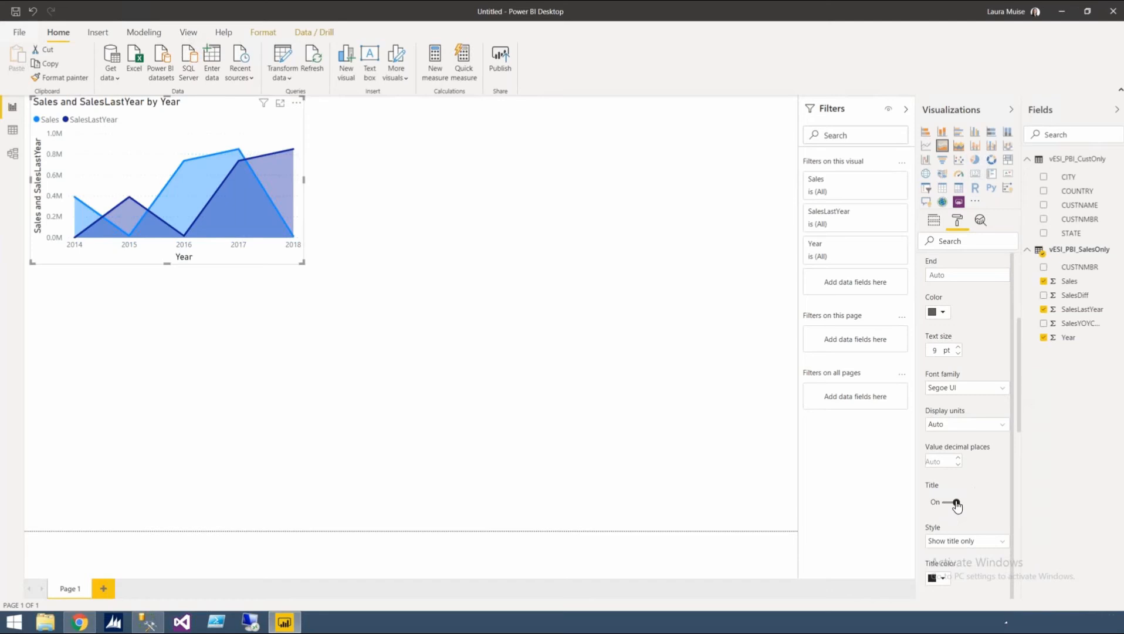
{"action": "left_click", "coordinate": [957, 502]}
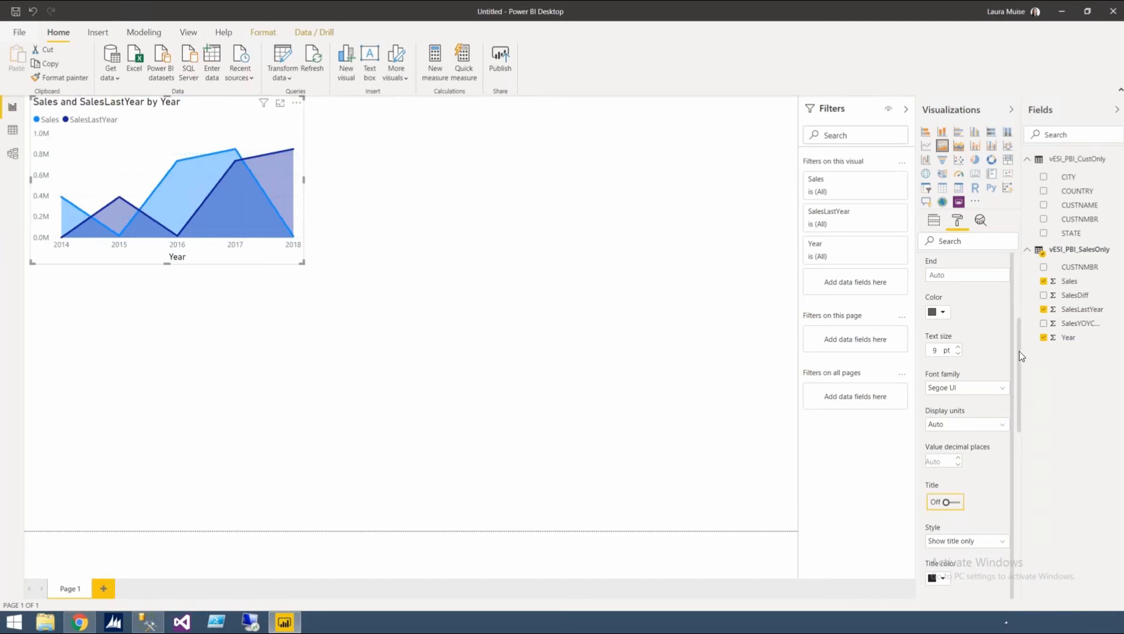
{"action": "scroll", "coordinate": [1019, 317], "scroll_direction": "up", "scroll_amount": 3}
{"action": "scroll", "coordinate": [1019, 308], "scroll_direction": "up", "scroll_amount": 1}
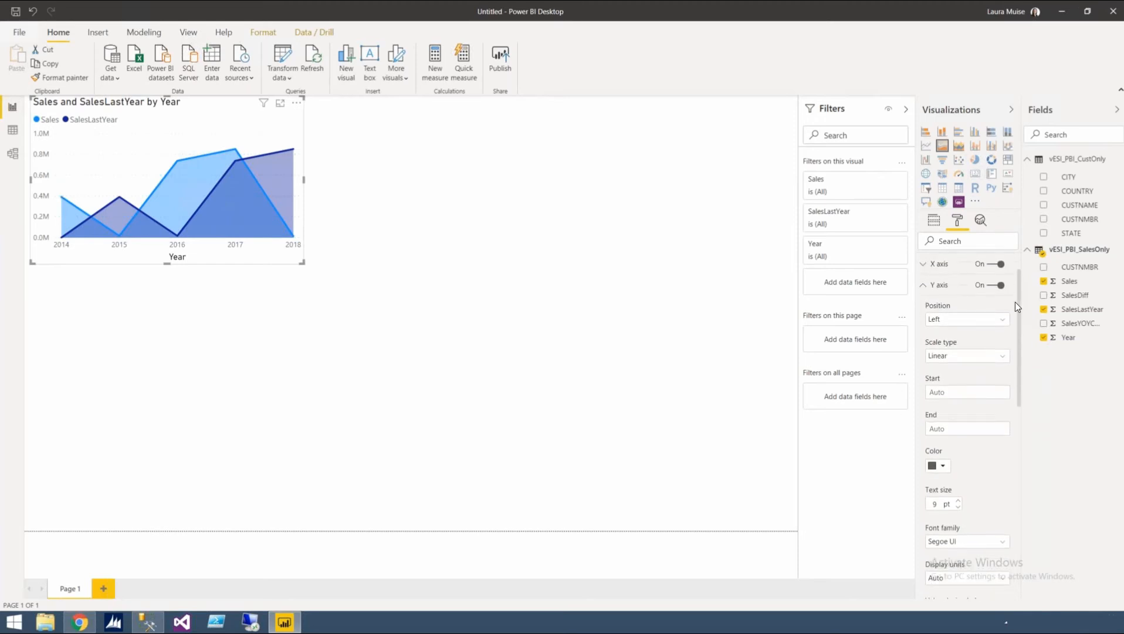
{"action": "left_click", "coordinate": [928, 287]}
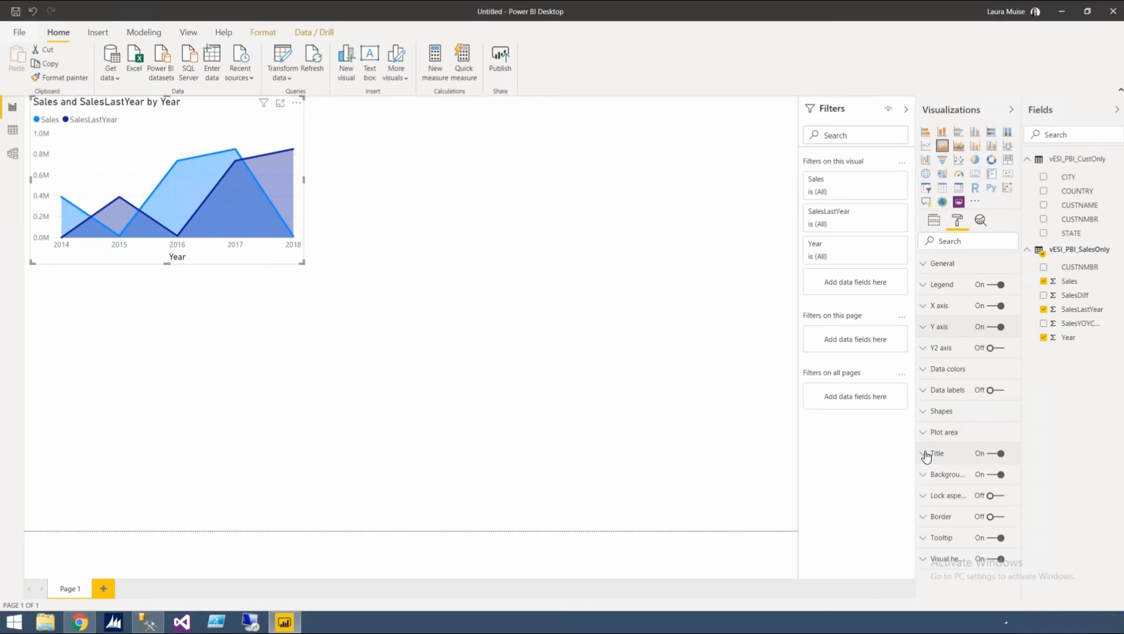
Step: Set the area chart's title text to "Sales and Previous Year's Sales"
{"action": "left_click", "coordinate": [925, 454]}
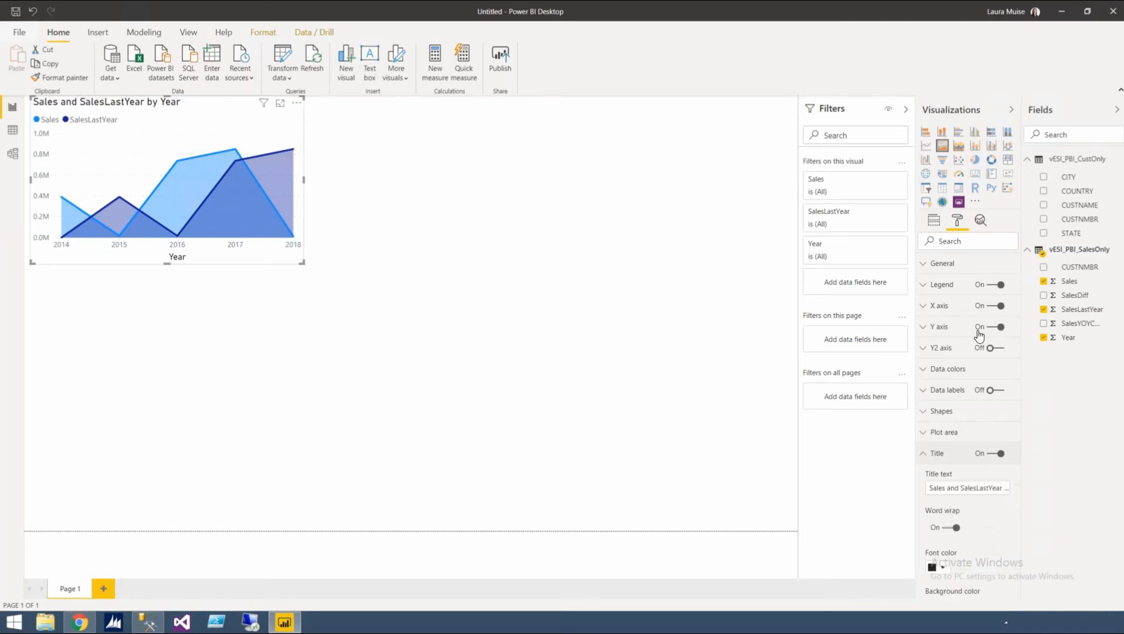
{"action": "left_click", "coordinate": [949, 487]}
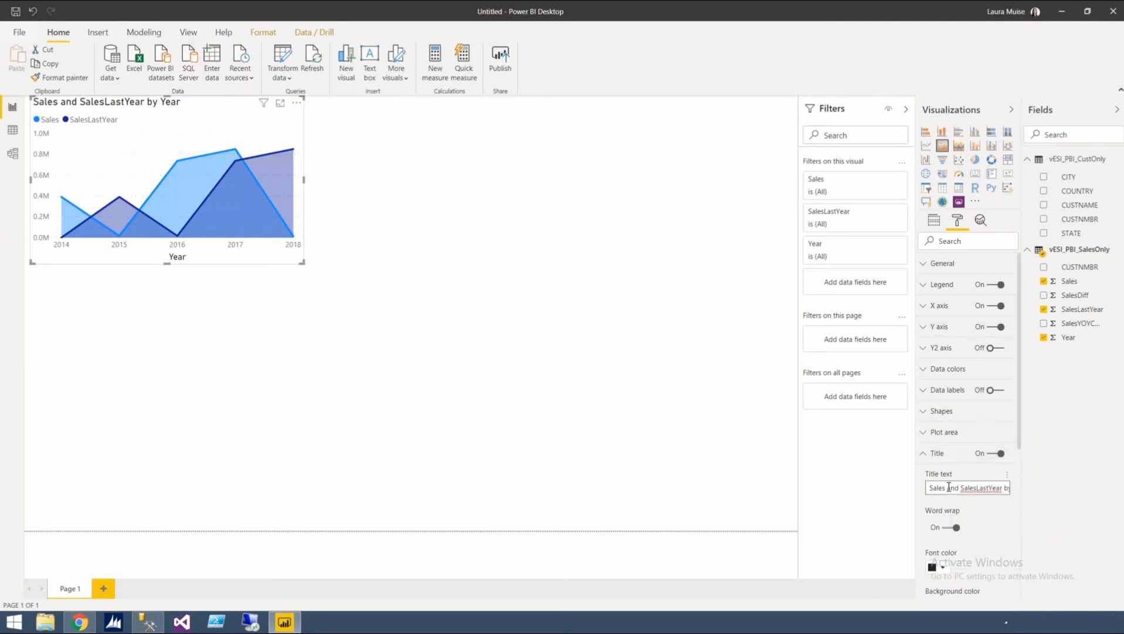
{"action": "key", "text": "ctrl+a"}
{"action": "key", "text": "BackSpace"}
{"action": "type", "text": "Sales"}
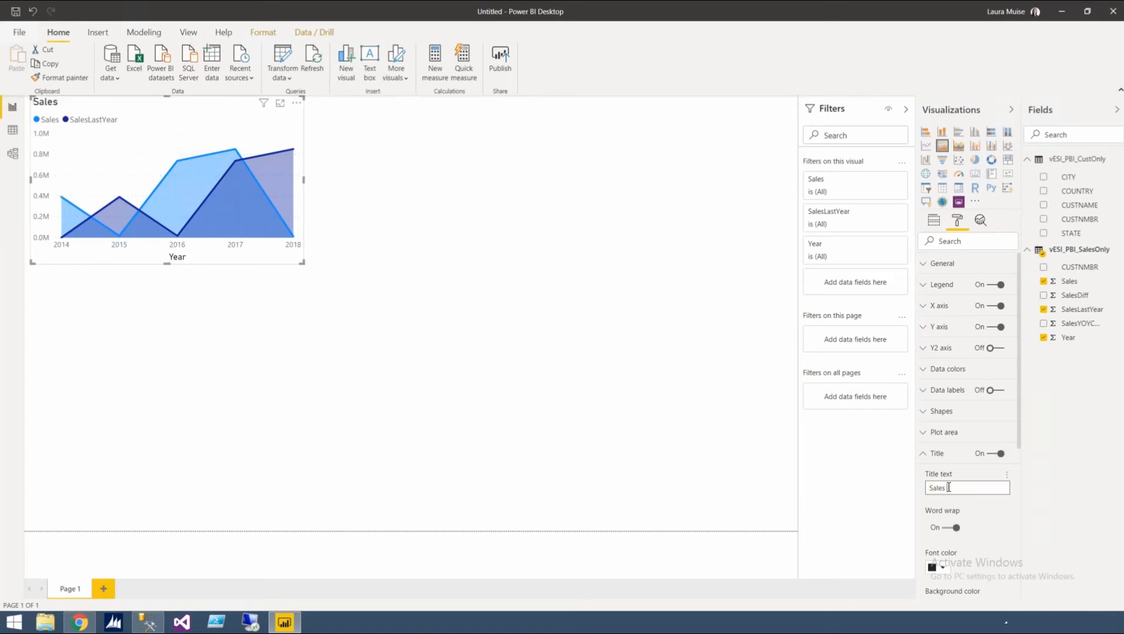
{"action": "type", "text": " and"}
{"action": "type", "text": "Previous Year's Sales"}
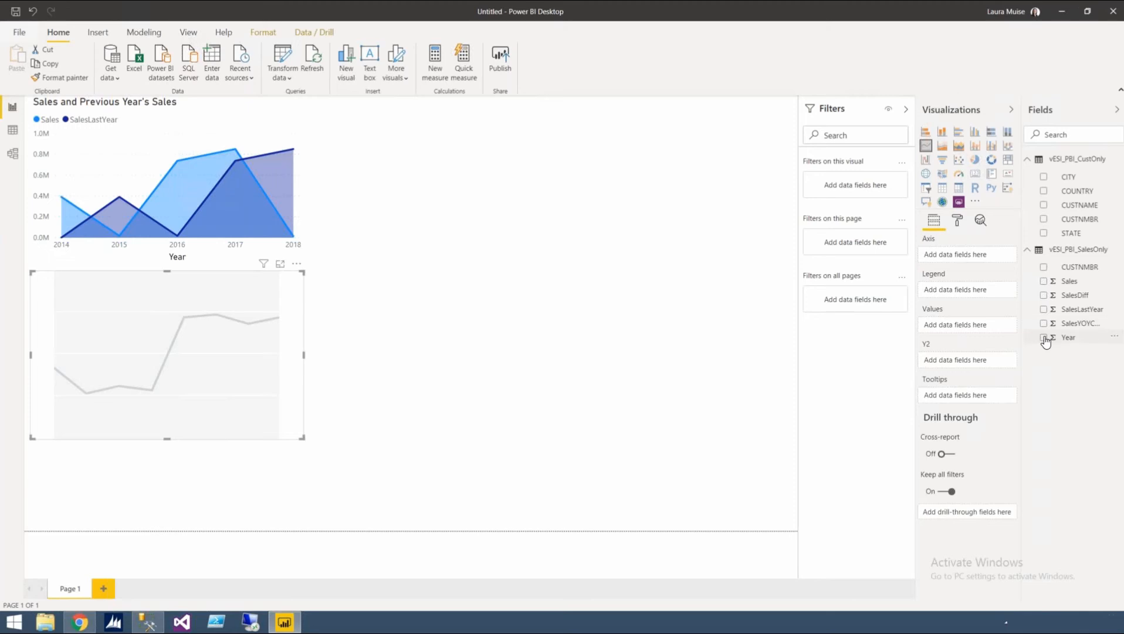
Step: Build a line chart of SalesDiff by Year below the area chart and turn off its Y-axis title
{"action": "left_click", "coordinate": [1044, 295]}
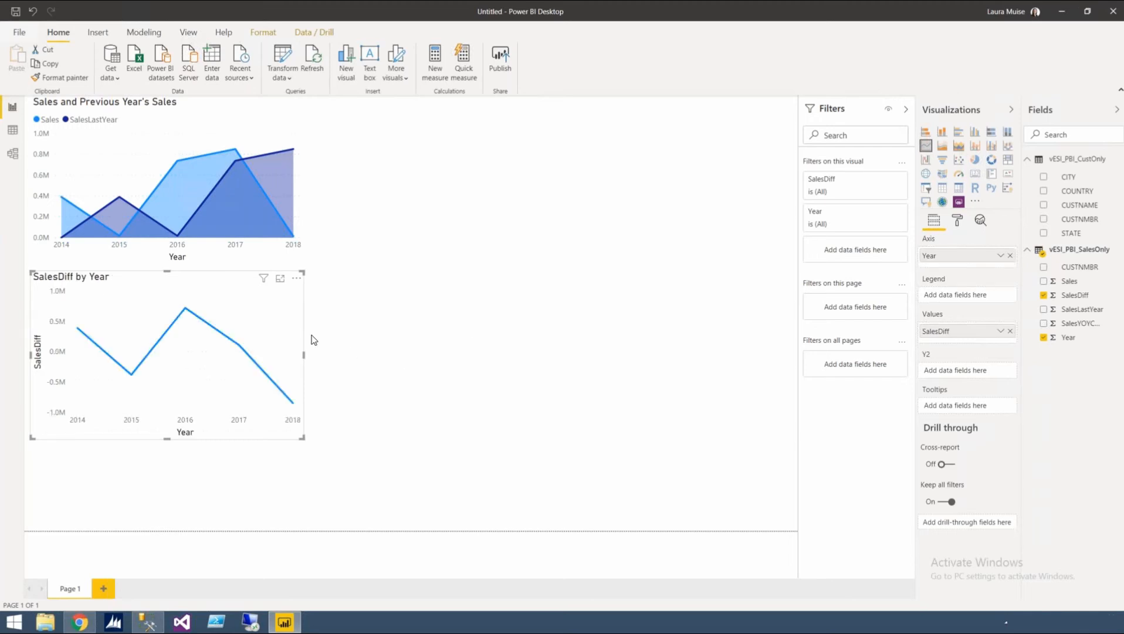
{"action": "left_click", "coordinate": [958, 222]}
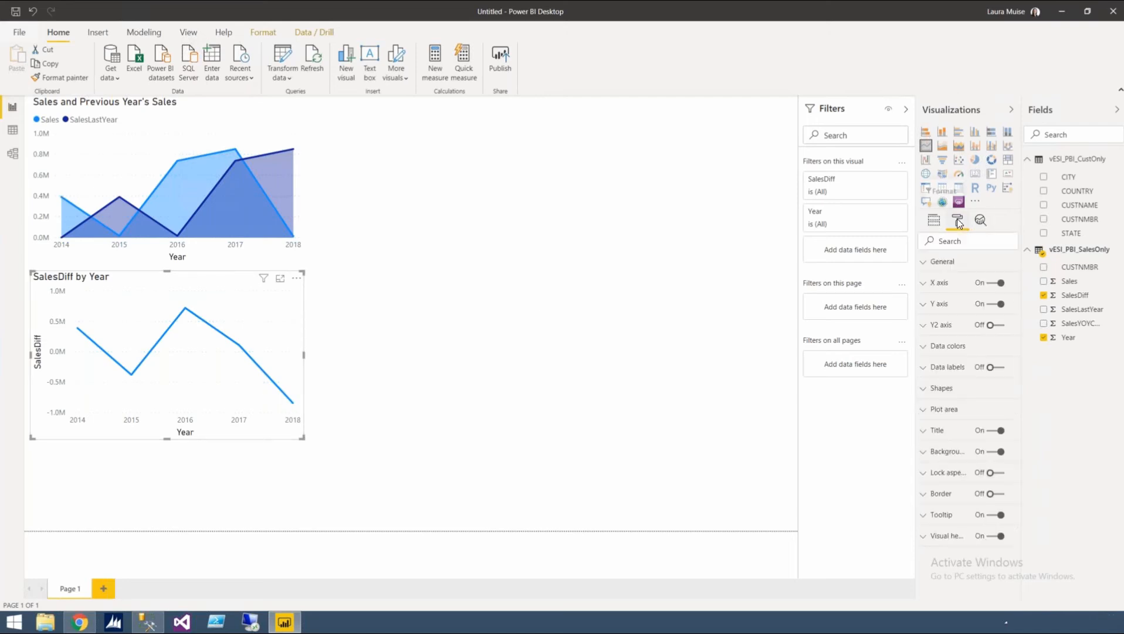
{"action": "left_click", "coordinate": [927, 309]}
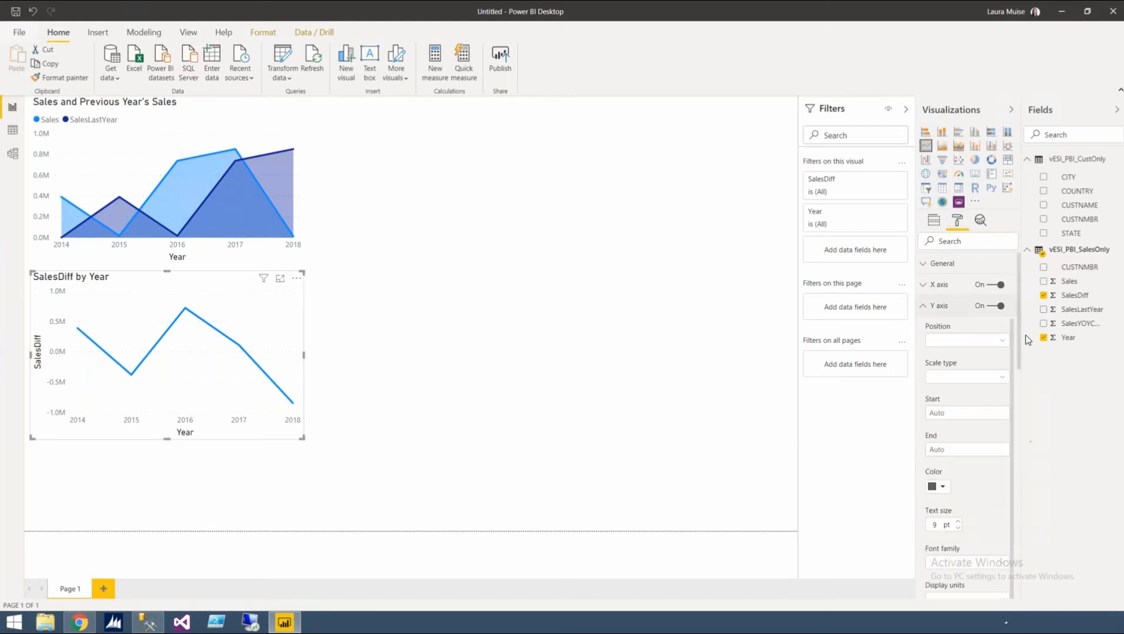
{"action": "scroll", "coordinate": [1017, 384], "scroll_direction": "down", "scroll_amount": 5}
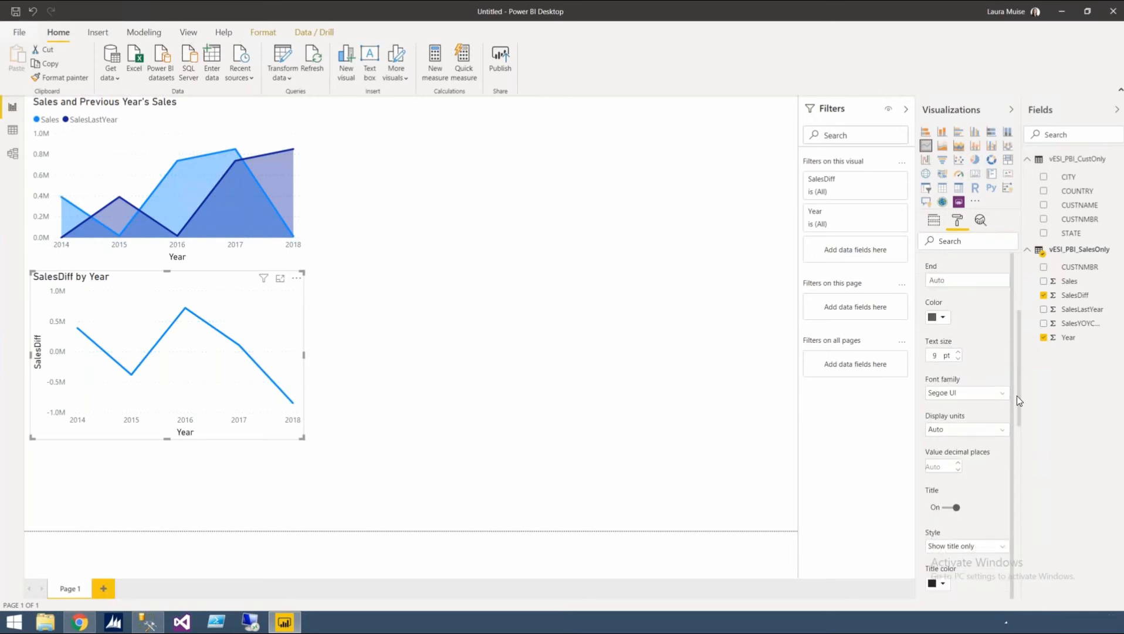
{"action": "left_click", "coordinate": [952, 495]}
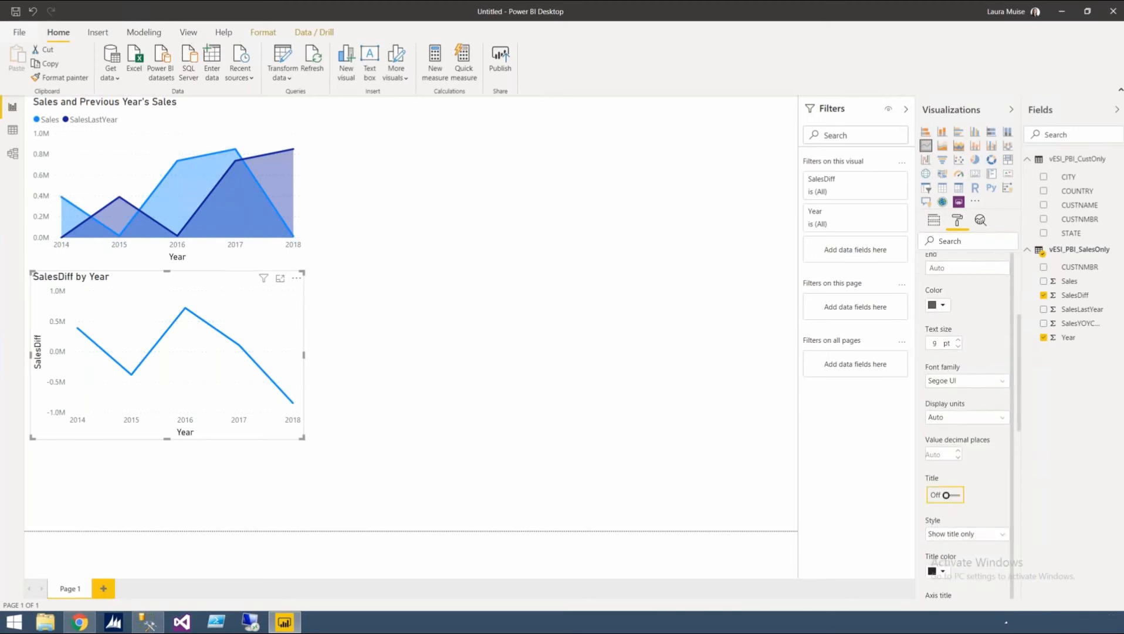
{"action": "scroll", "coordinate": [1019, 306], "scroll_direction": "up", "scroll_amount": 4}
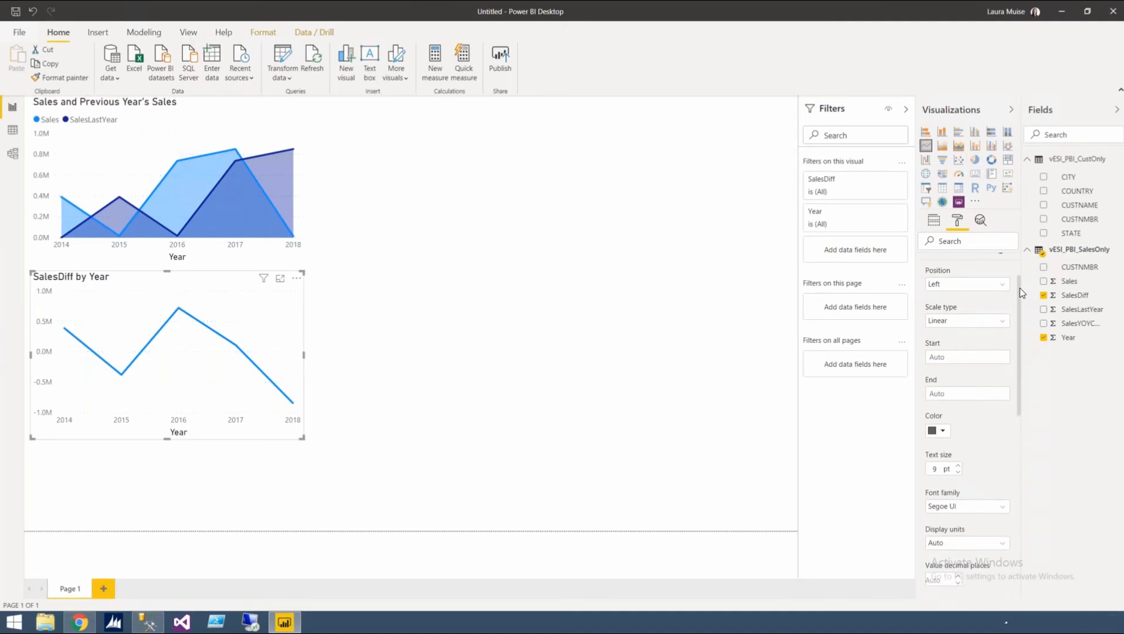
{"action": "left_click", "coordinate": [937, 282]}
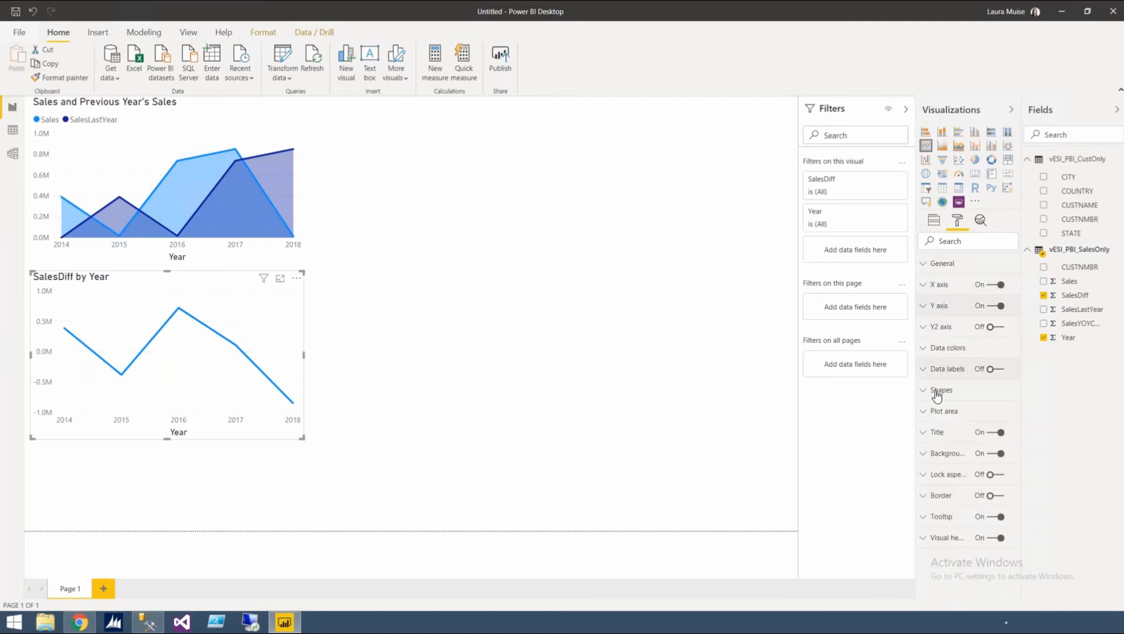
Step: Set the line chart's title text to "Difference in Sales"
{"action": "left_click", "coordinate": [928, 433]}
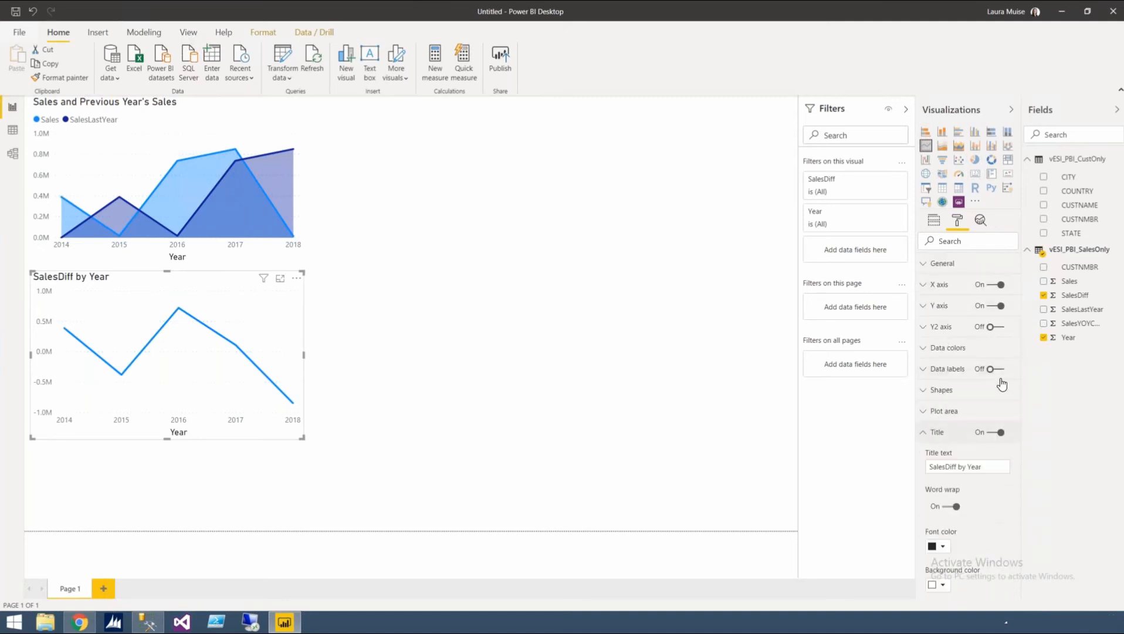
{"action": "left_click", "coordinate": [968, 466]}
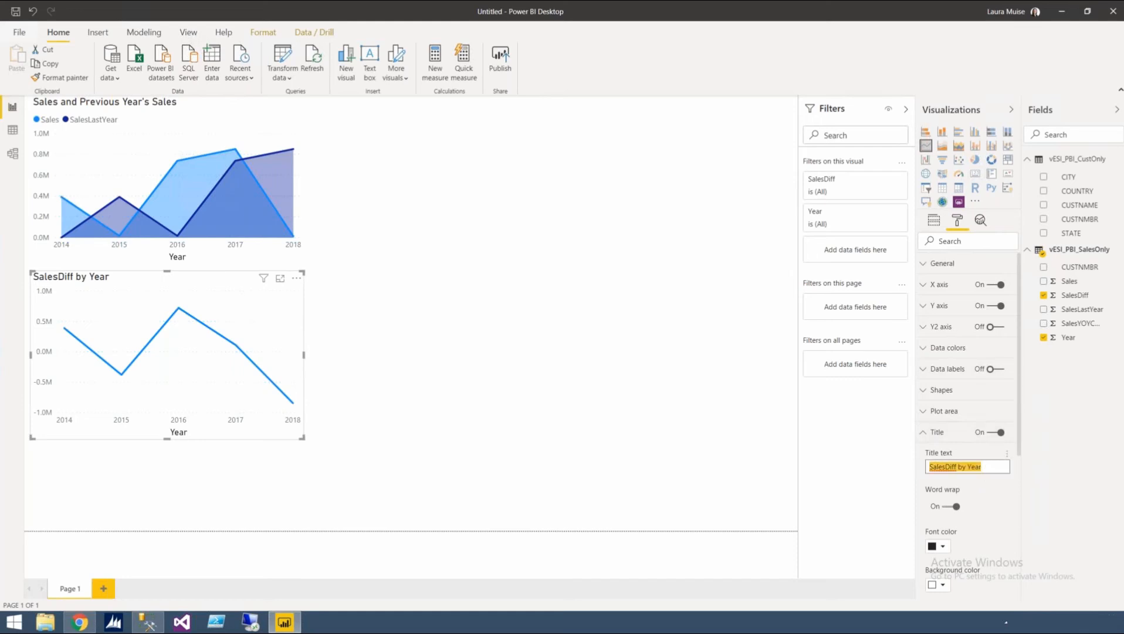
{"action": "type", "text": "Difference in Sales"}
{"action": "key", "text": "Return"}
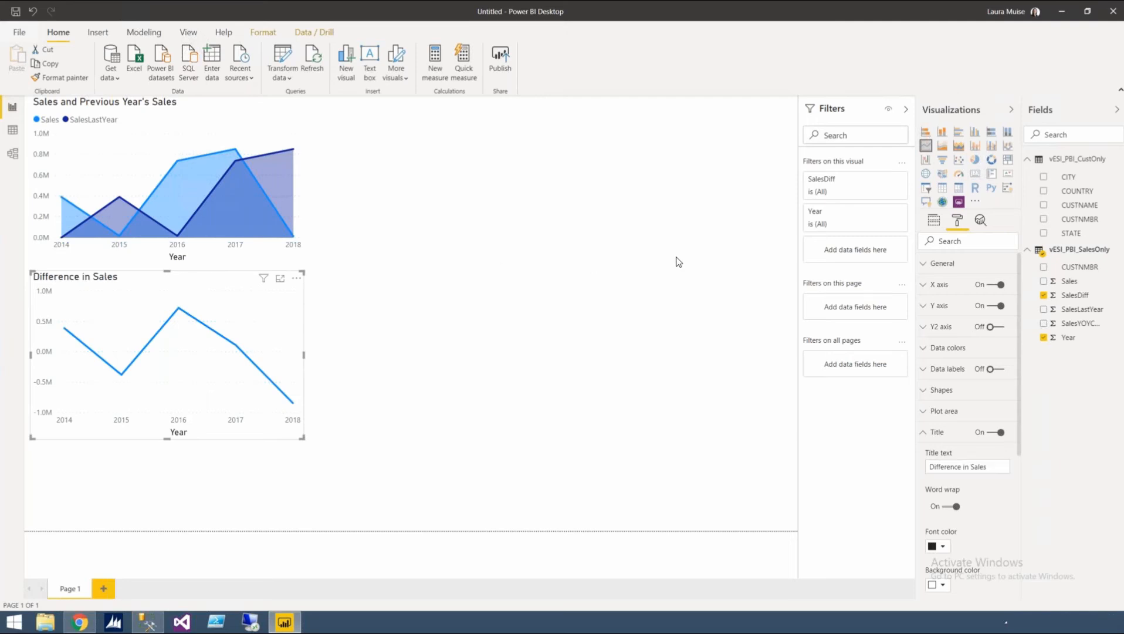
Step: Add a trend line to the Difference in Sales line chart, show its settings, and deselect the chart
{"action": "left_click", "coordinate": [741, 268]}
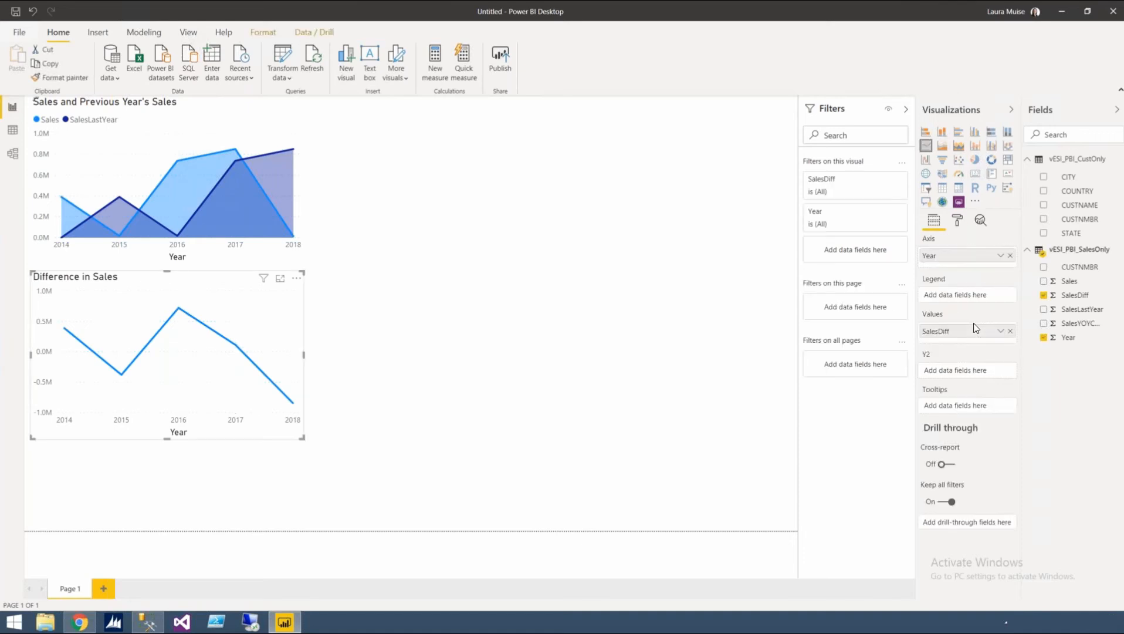
{"action": "left_click", "coordinate": [979, 221]}
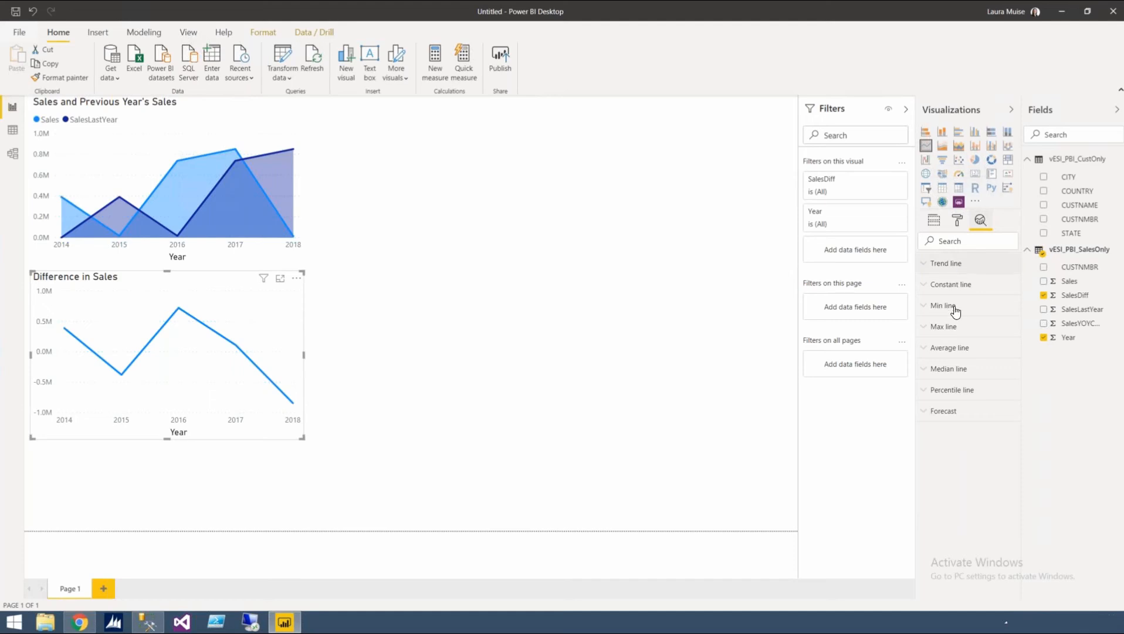
{"action": "left_click", "coordinate": [947, 264]}
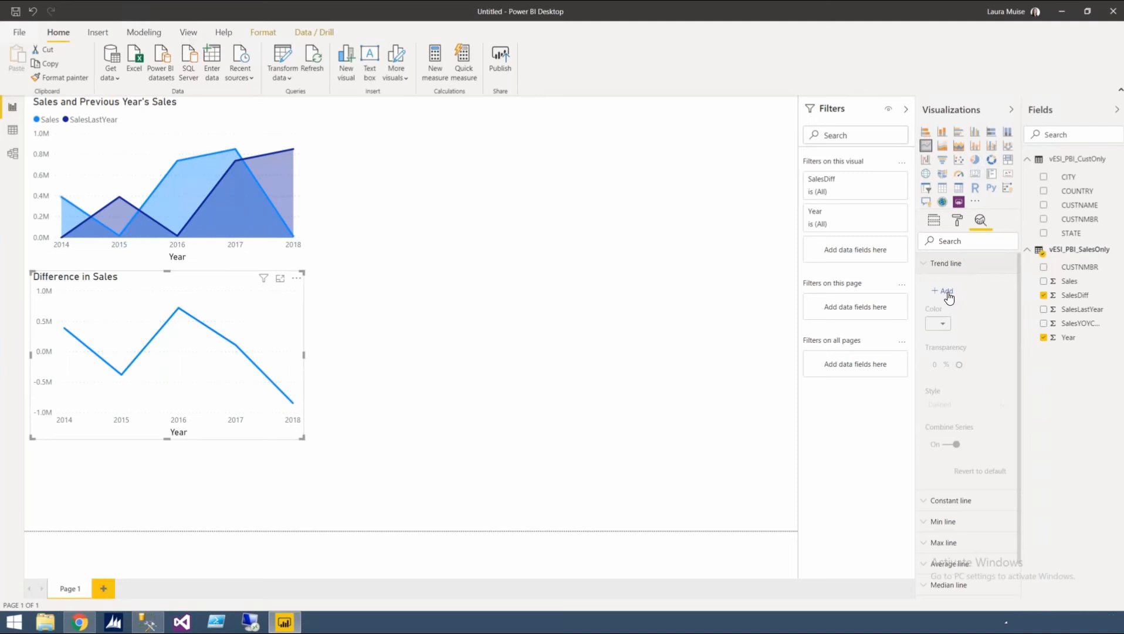
{"action": "left_click", "coordinate": [946, 291]}
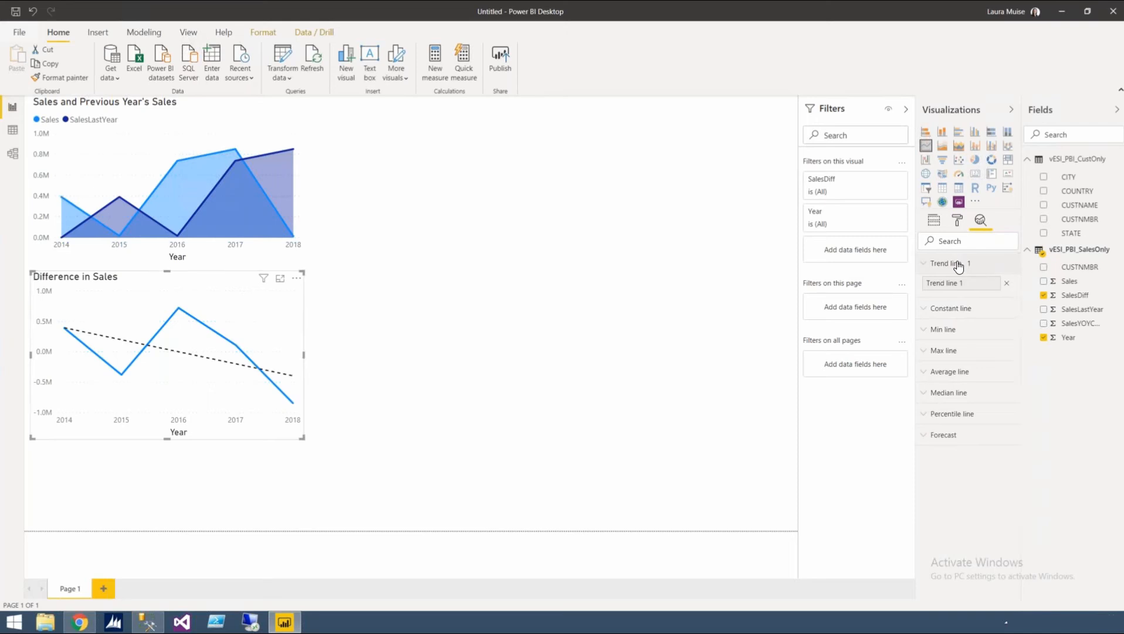
{"action": "left_click", "coordinate": [959, 280]}
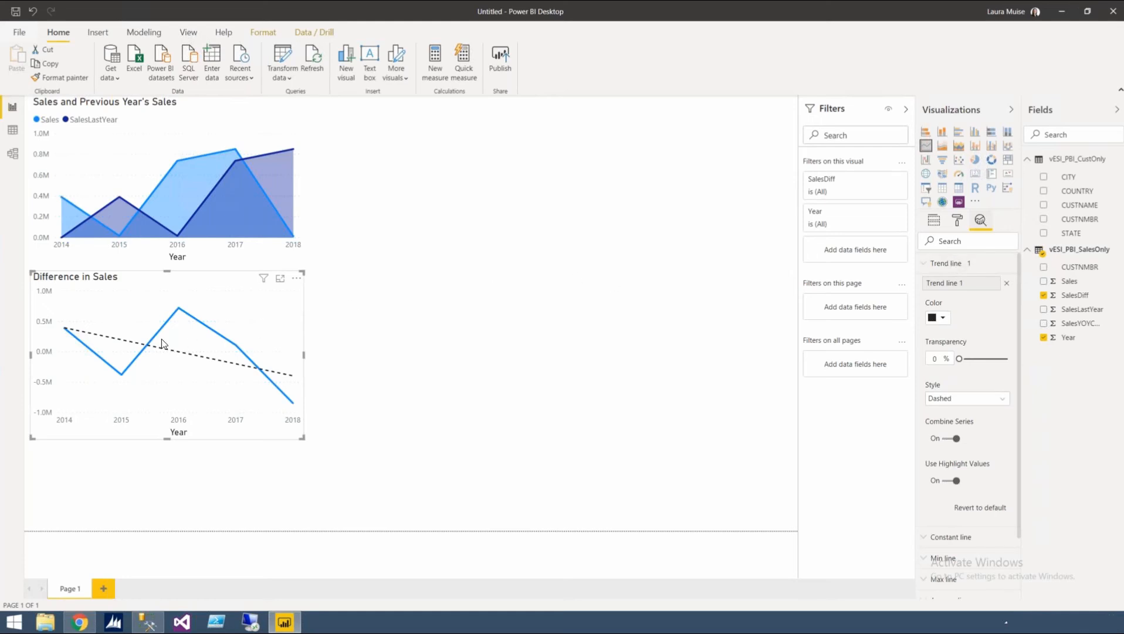
{"action": "key", "text": "Escape"}
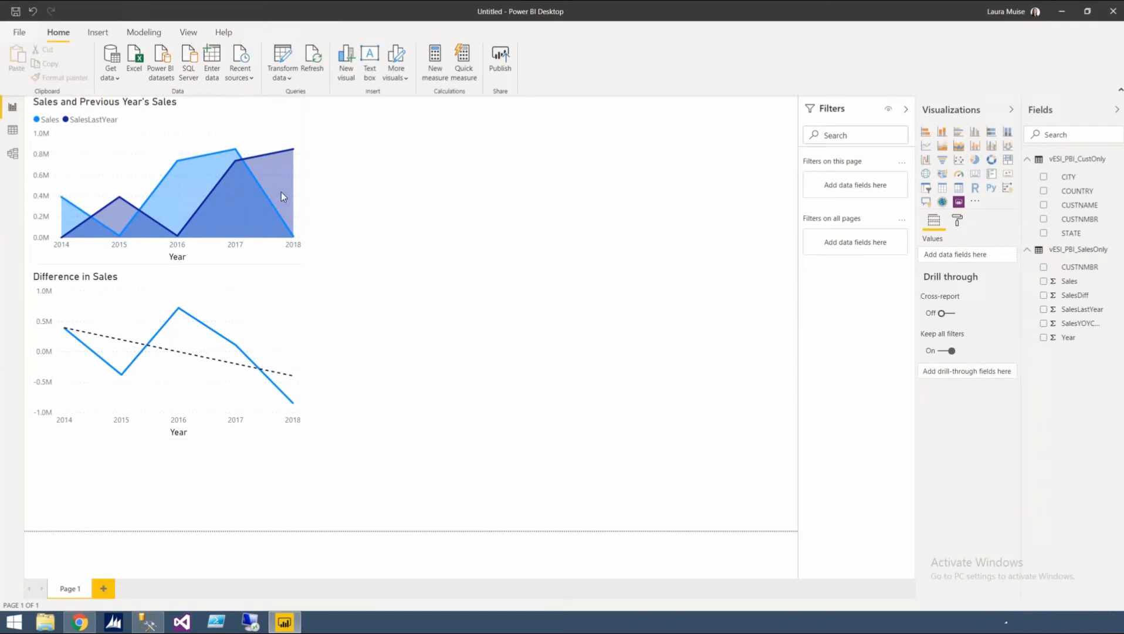
Step: Apply a page-level filter on Year for values less than 2018, and collapse the Filters pane
{"action": "mouse_move", "coordinate": [284, 197]}
{"action": "left_click_drag", "start_coordinate": [1068, 340], "coordinate": [852, 192]}
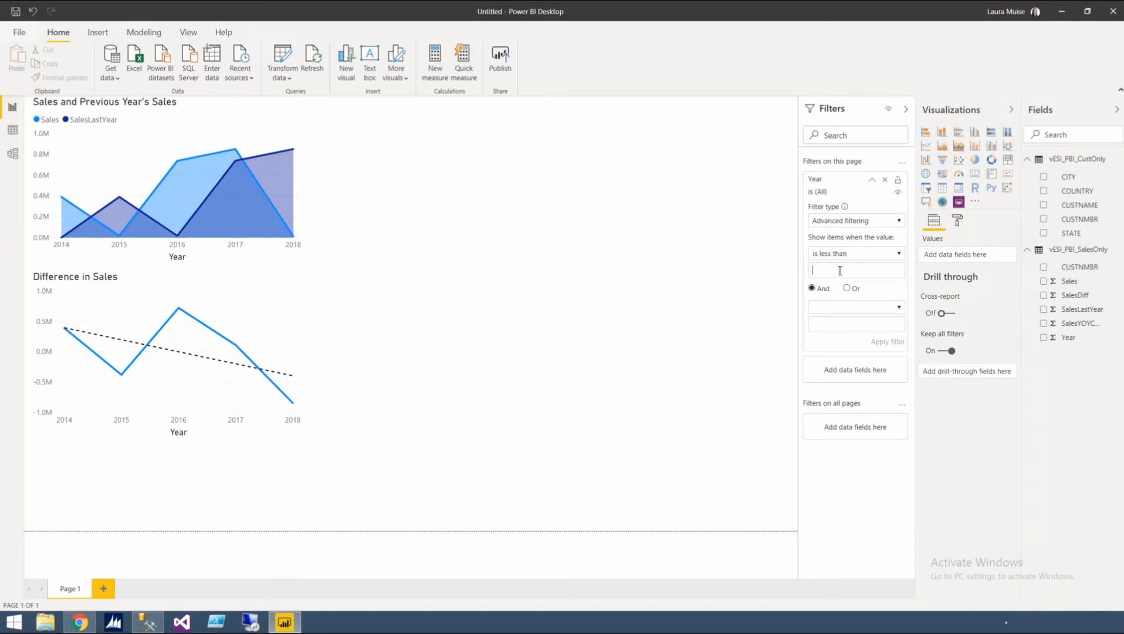
{"action": "type", "text": "2018"}
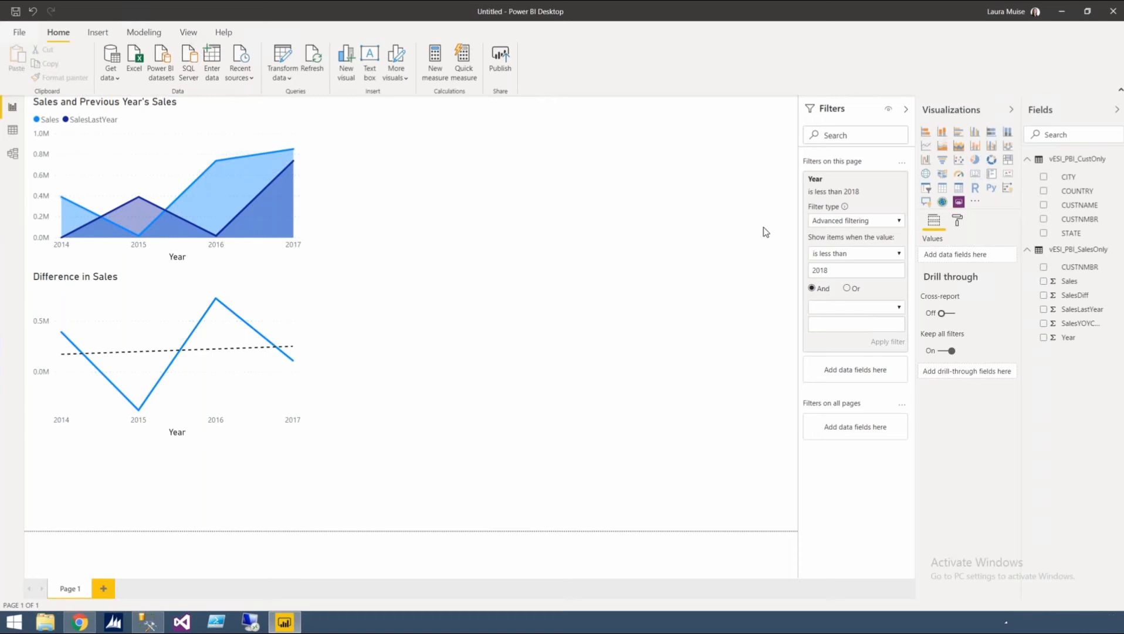
{"action": "left_click", "coordinate": [854, 114]}
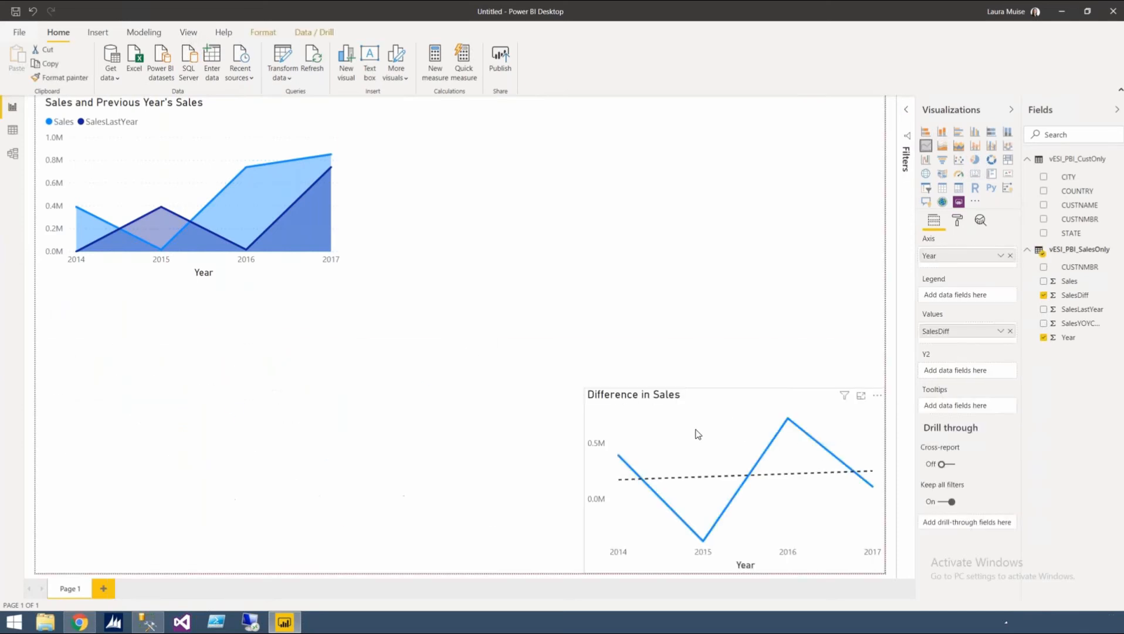
Step: Place the Difference in Sales chart in the page's lower-right corner and align the Sales and Previous Year's Sales chart directly above it
{"action": "left_click_drag", "start_coordinate": [698, 434], "coordinate": [670, 434]}
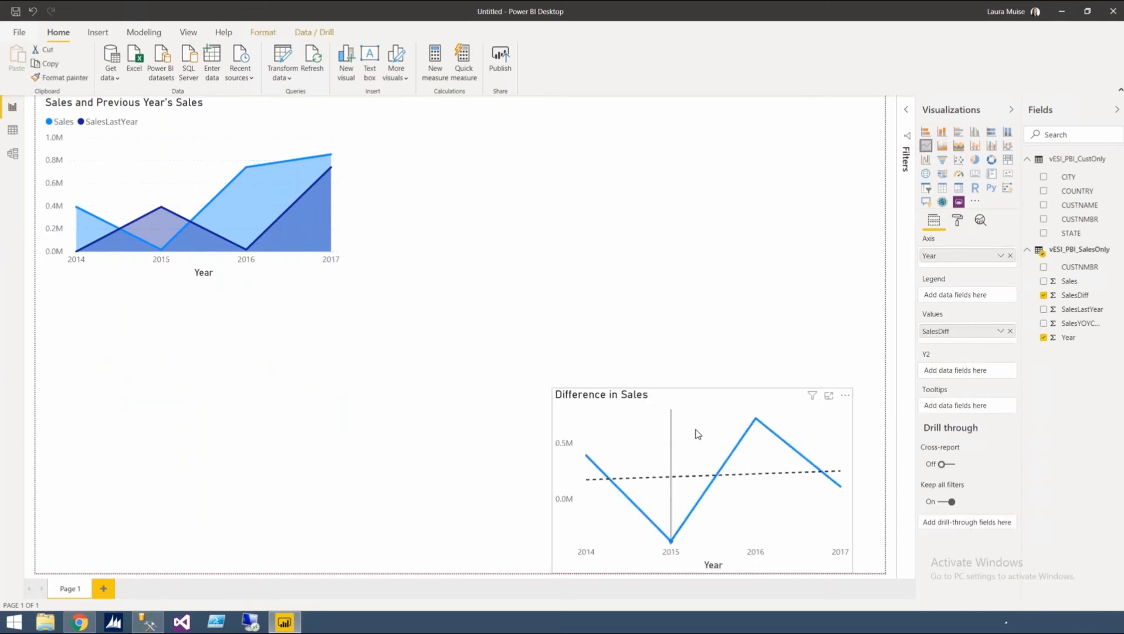
{"action": "key", "text": "ctrl+z"}
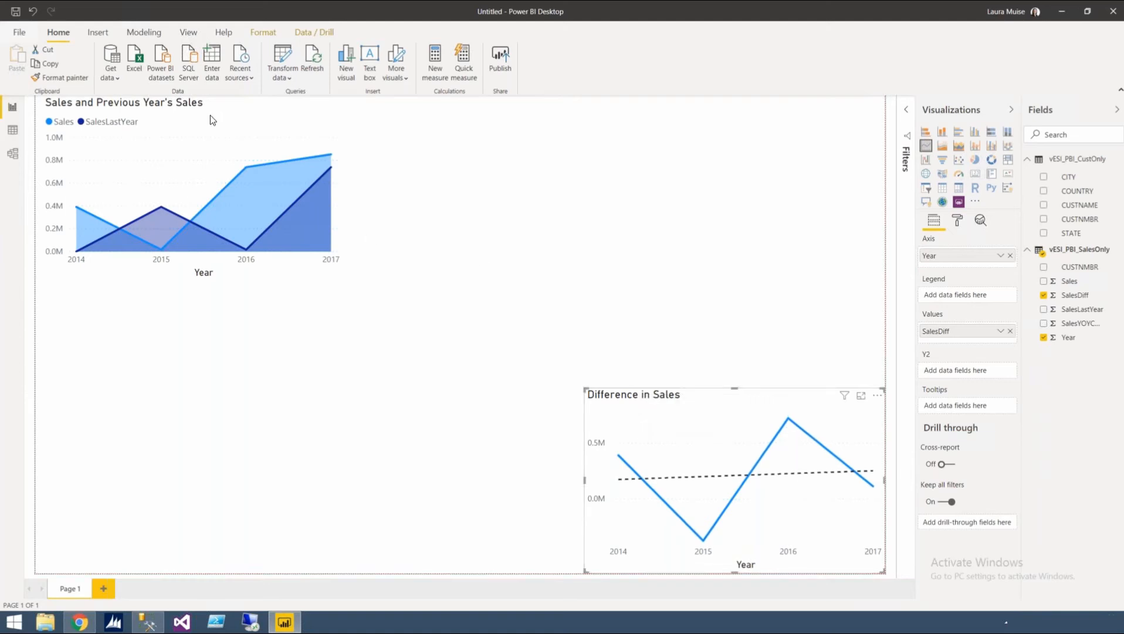
{"action": "left_click_drag", "start_coordinate": [546, 175], "coordinate": [867, 227]}
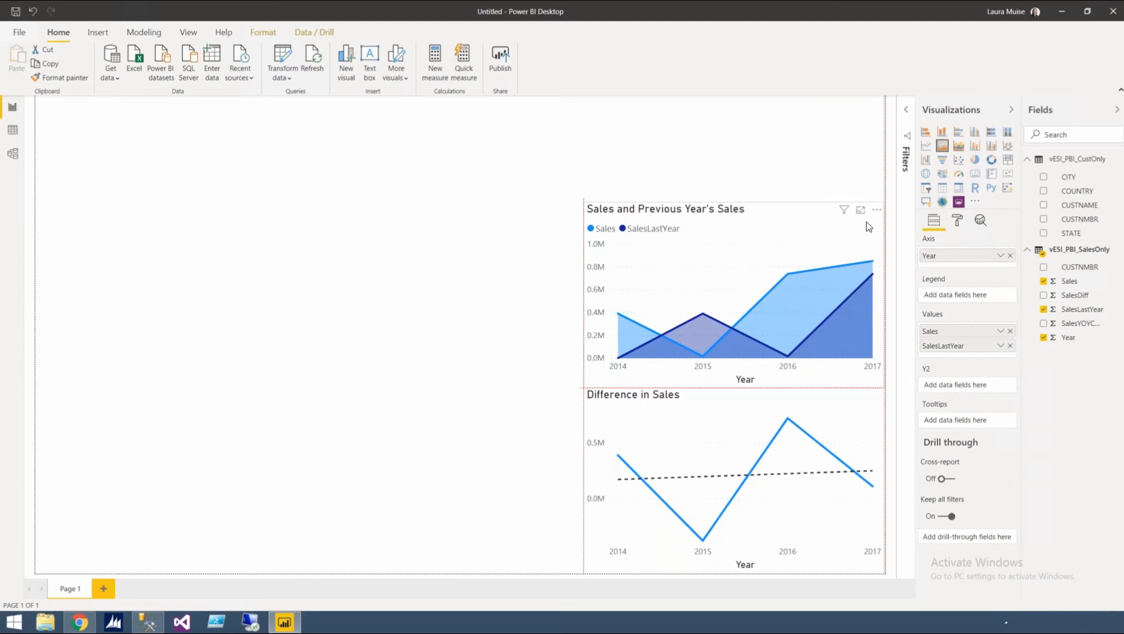
{"action": "left_click_drag", "start_coordinate": [869, 226], "coordinate": [856, 226]}
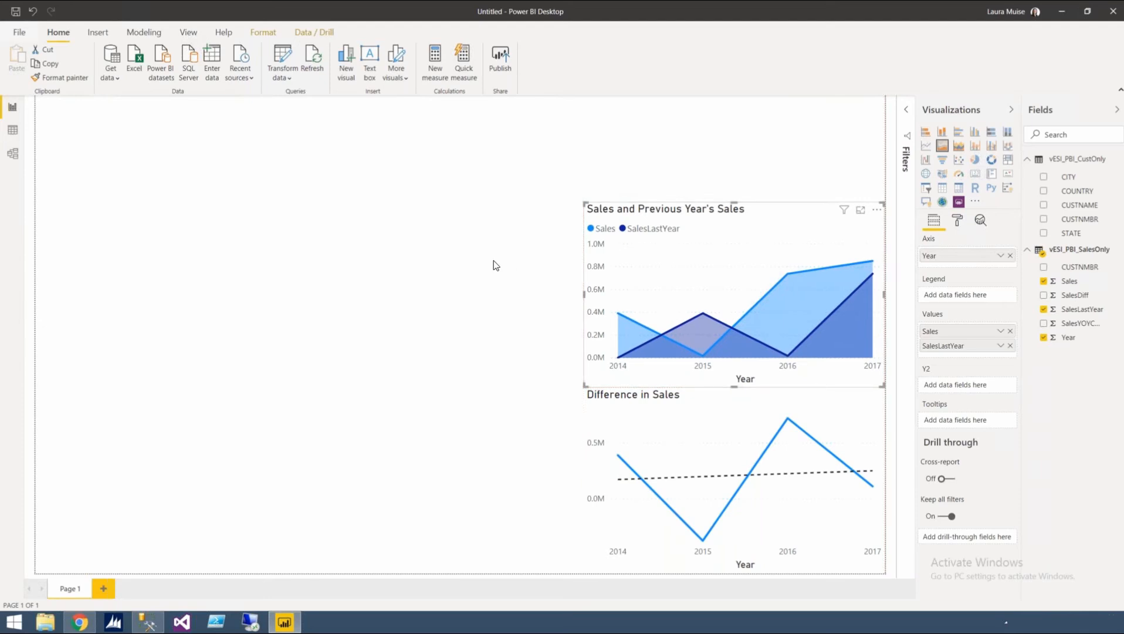
{"action": "left_click", "coordinate": [337, 259]}
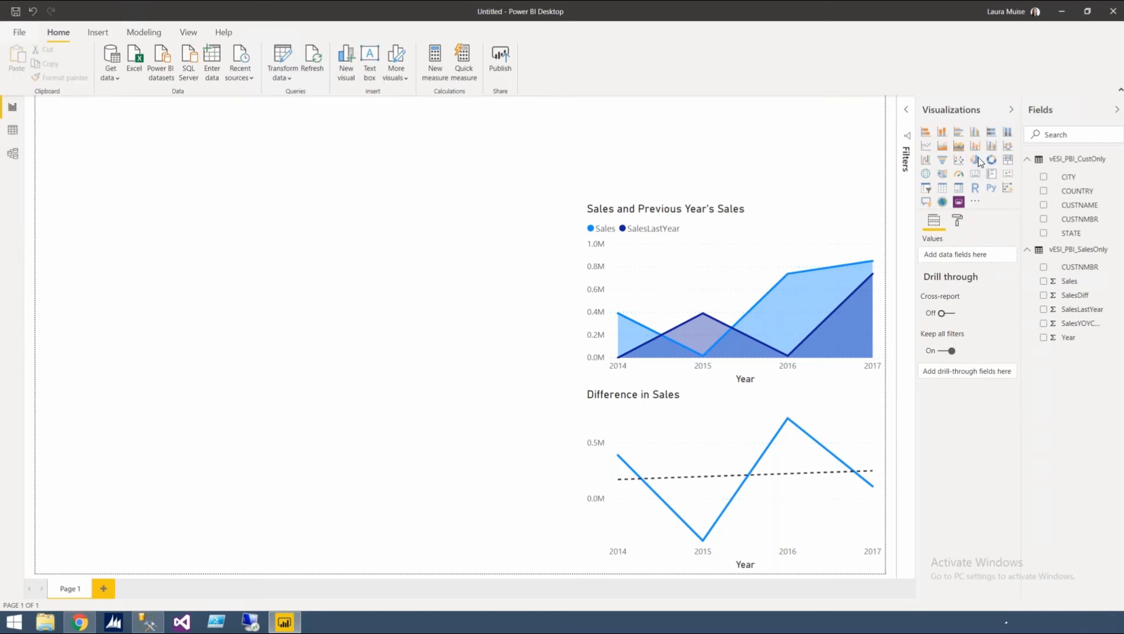
Step: Create a table of CUSTNAME and SalesDiff, placed at the page's upper-left corner and stretched to the full page height
{"action": "left_click", "coordinate": [1044, 207]}
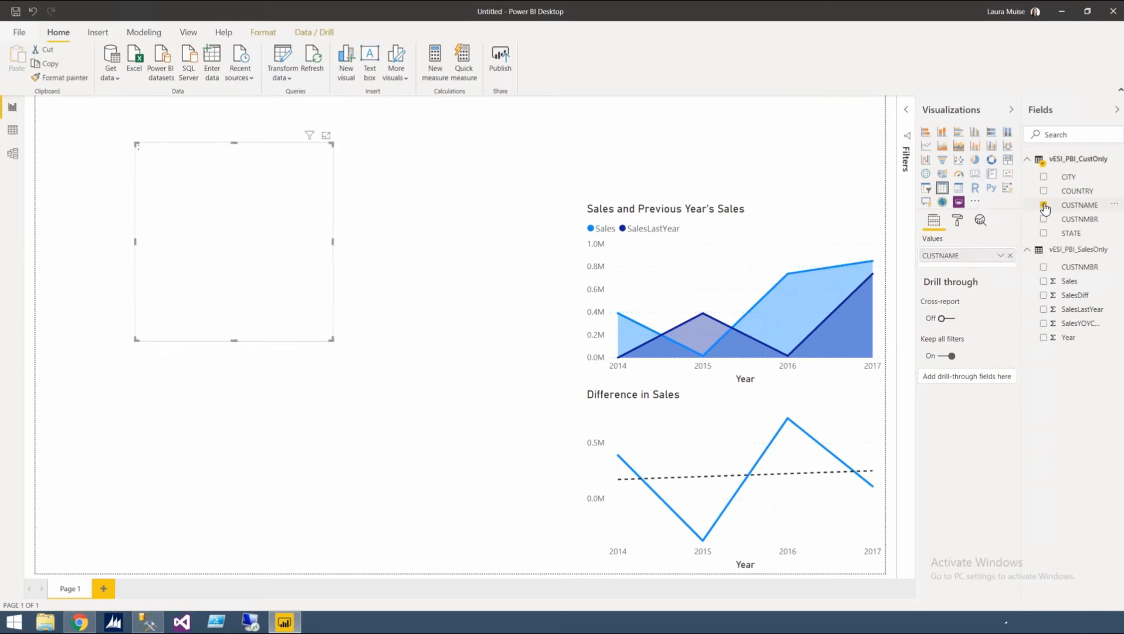
{"action": "left_click", "coordinate": [1045, 296]}
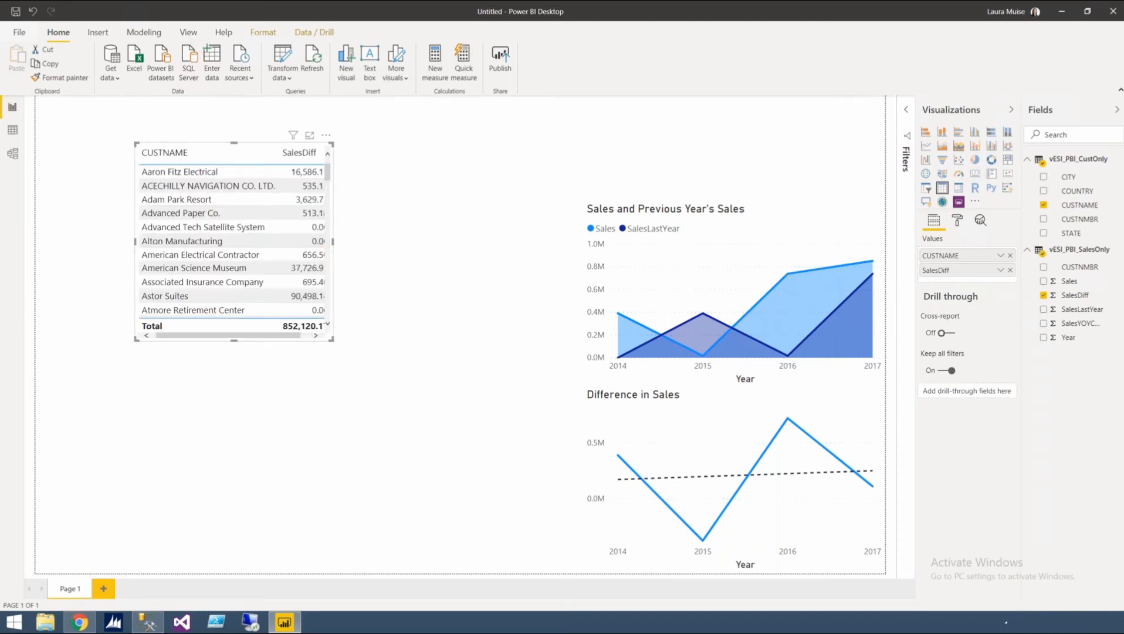
{"action": "left_click_drag", "start_coordinate": [36, 101], "coordinate": [36, 98]}
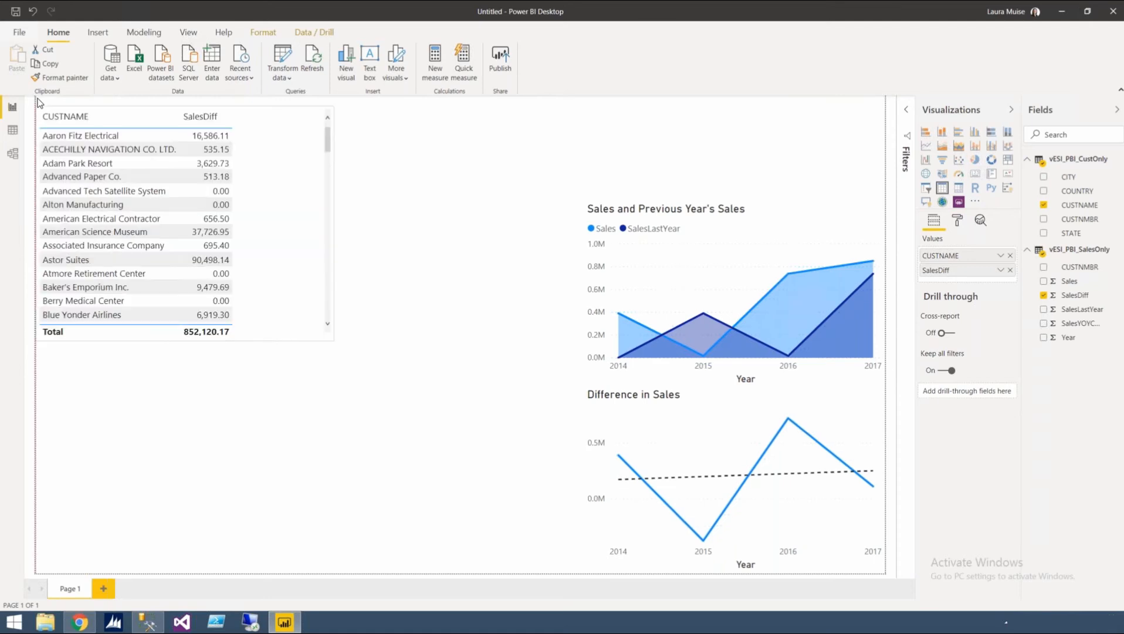
{"action": "left_click", "coordinate": [166, 342]}
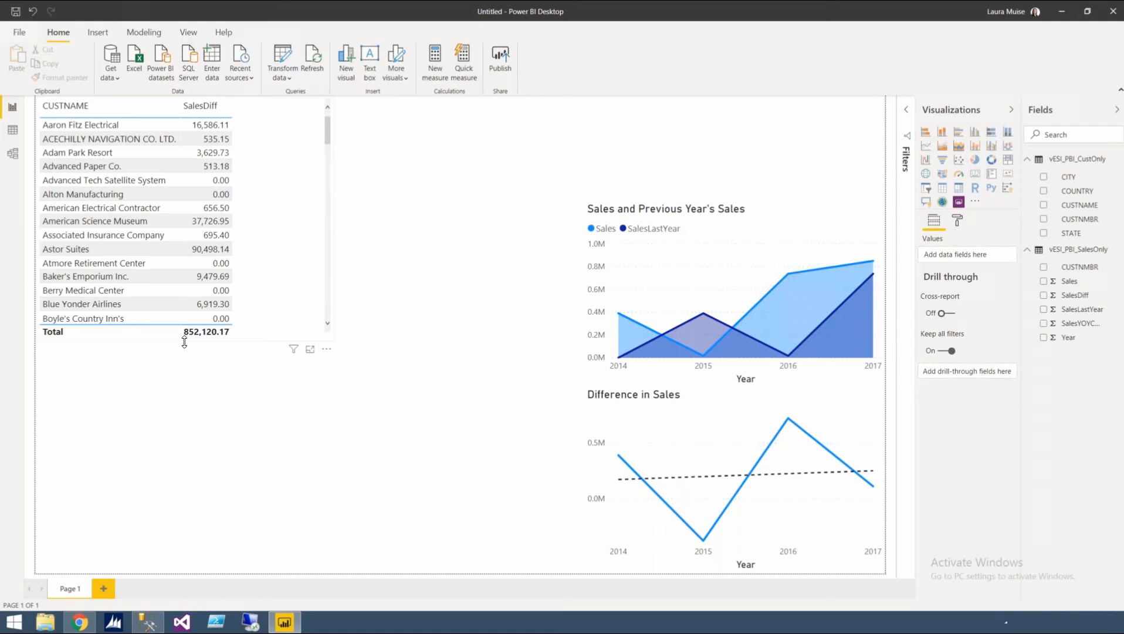
{"action": "left_click", "coordinate": [184, 343]}
{"action": "left_click_drag", "start_coordinate": [184, 344], "coordinate": [189, 572]}
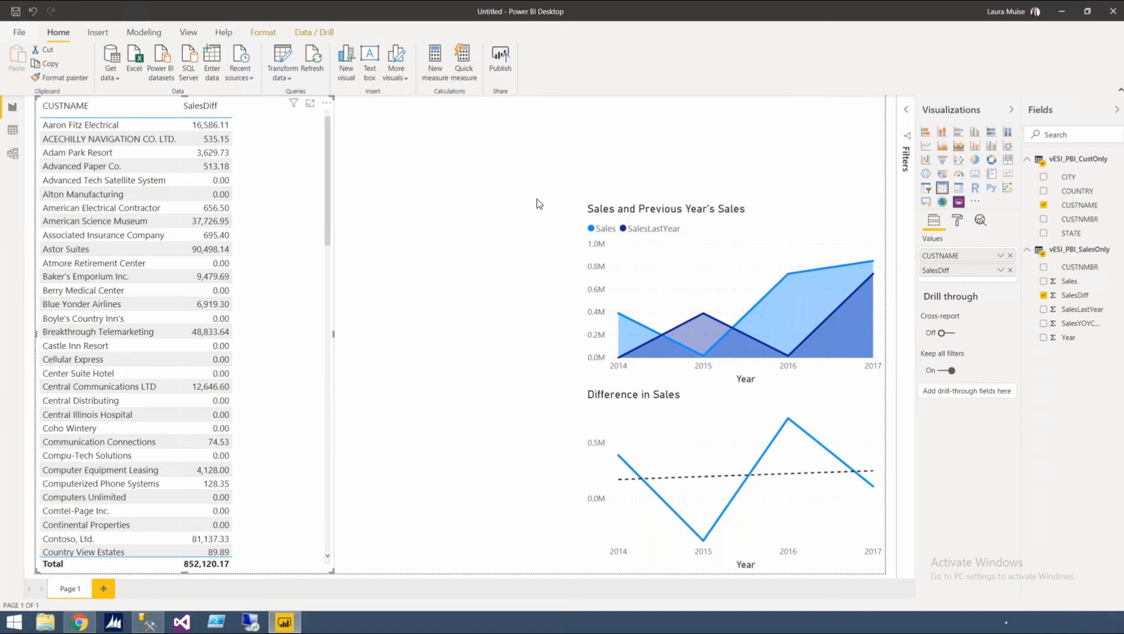
Step: Rename the table's columns to "Customer Name" and "Sales Difference" for this visual
{"action": "double_click", "coordinate": [963, 256]}
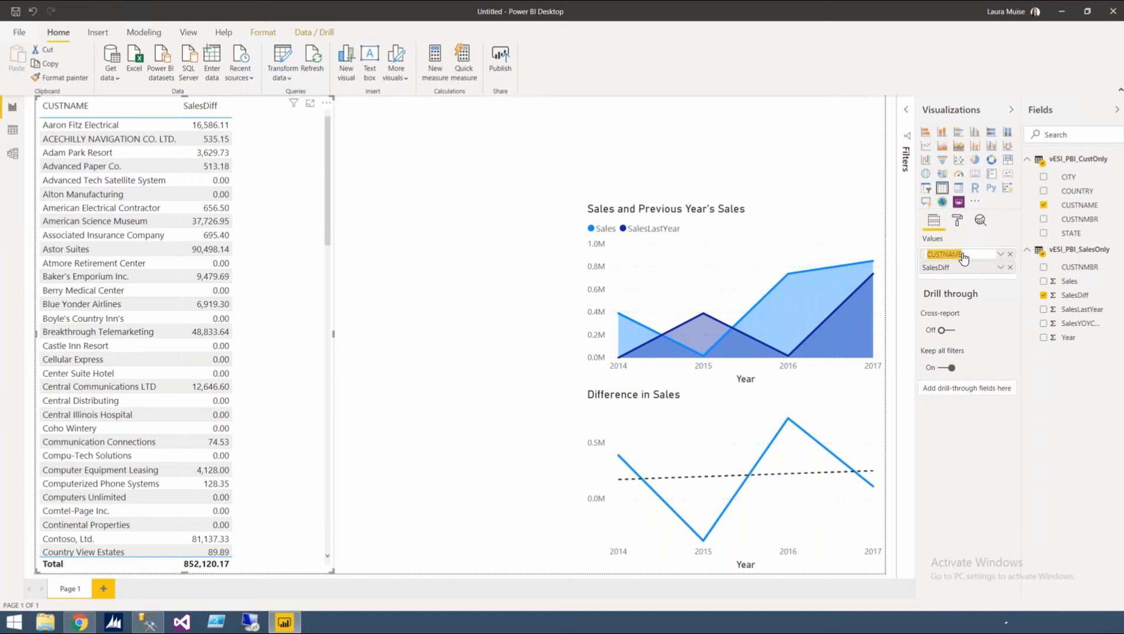
{"action": "type", "text": "Customer Name"}
{"action": "key", "text": "Return"}
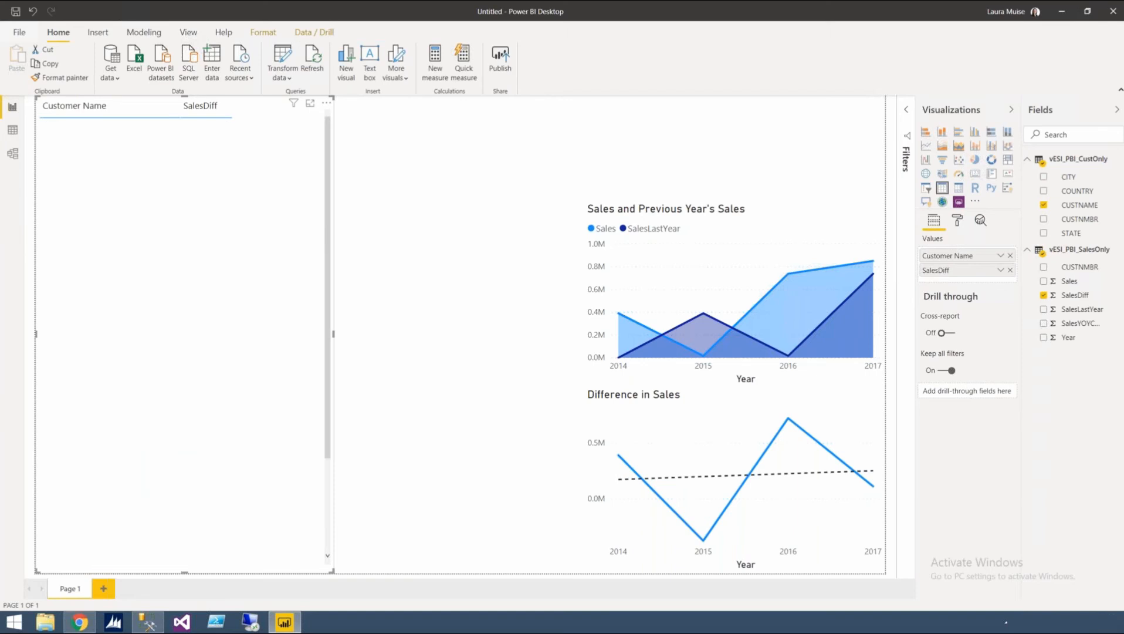
{"action": "double_click", "coordinate": [958, 271]}
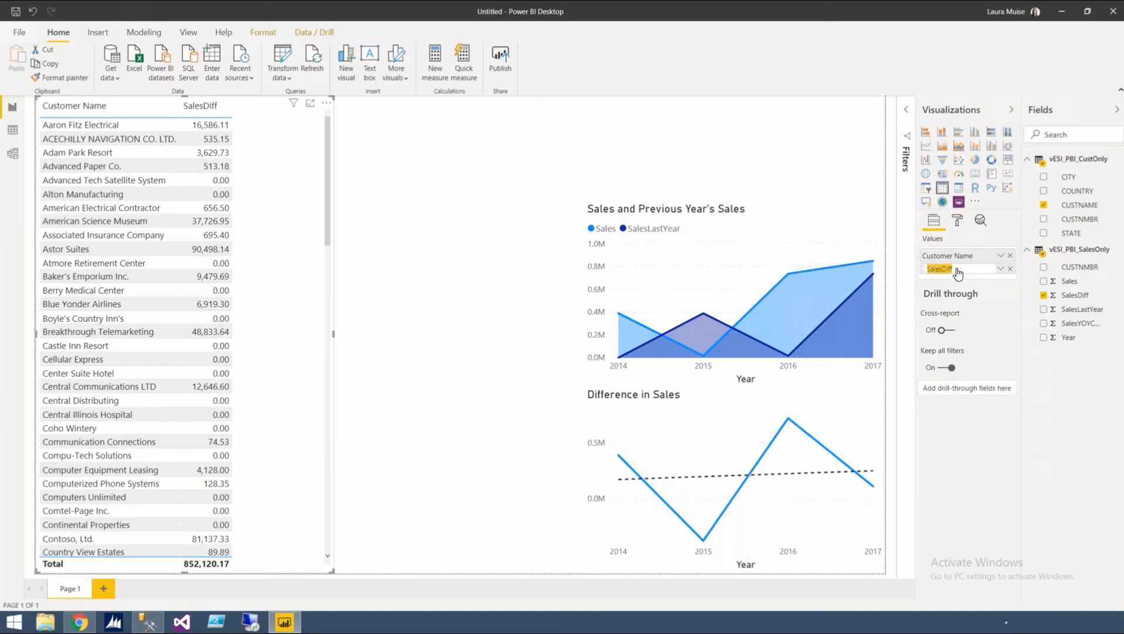
{"action": "type", "text": "Sales Difference"}
{"action": "key", "text": "Return"}
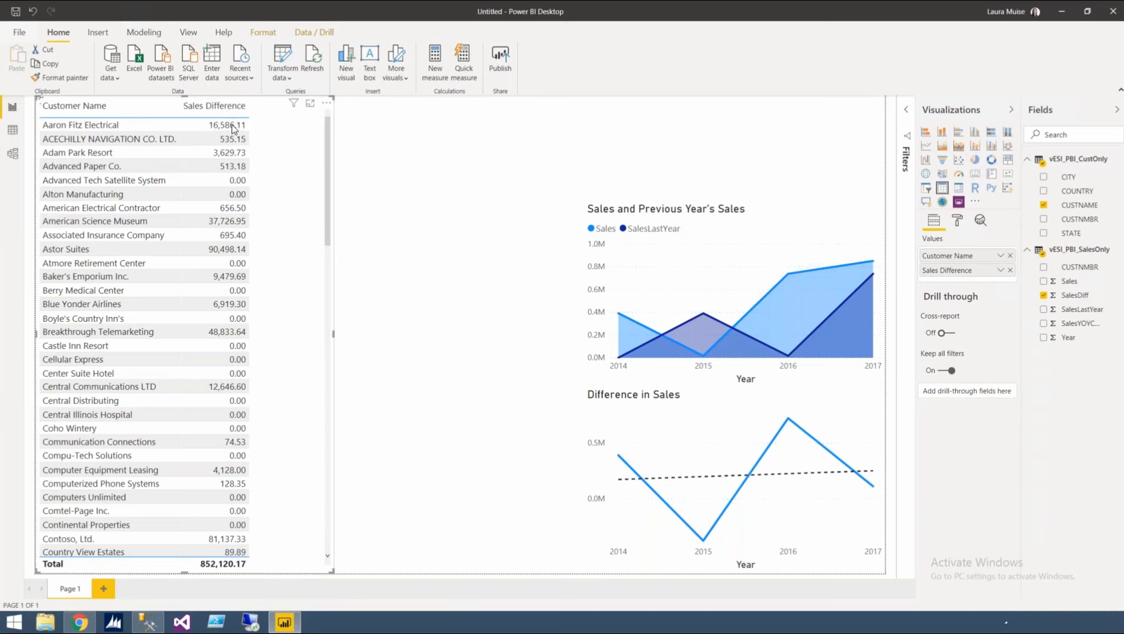
Step: Sort the table by Sales Difference in descending order and add data bars to that column with the default settings
{"action": "left_click", "coordinate": [206, 108]}
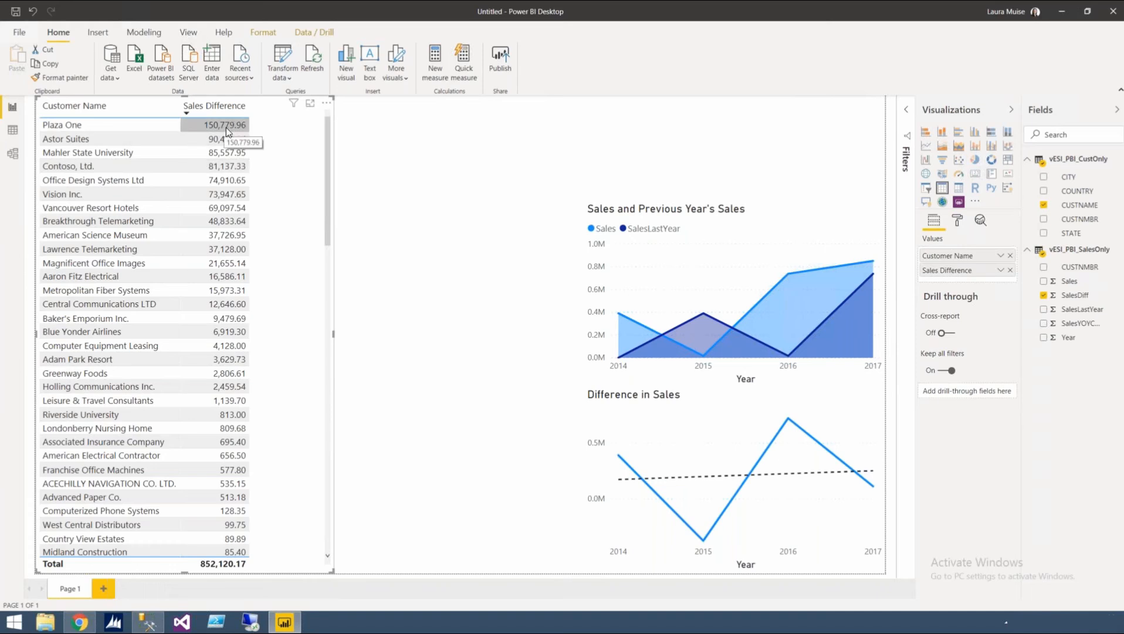
{"action": "right_click", "coordinate": [957, 273]}
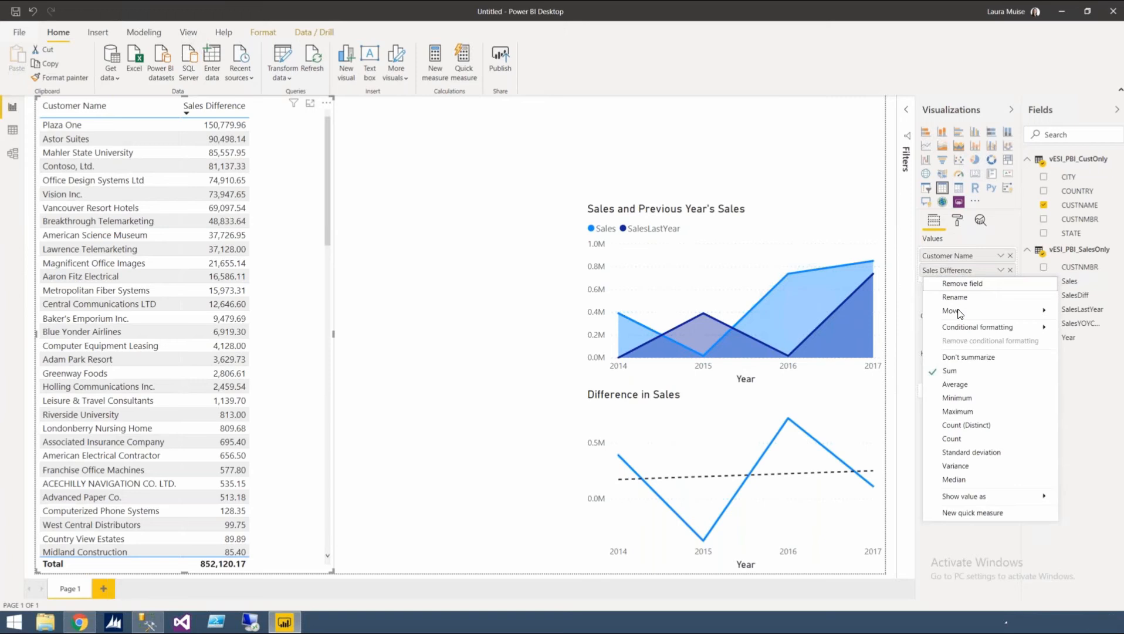
{"action": "mouse_move", "coordinate": [967, 330]}
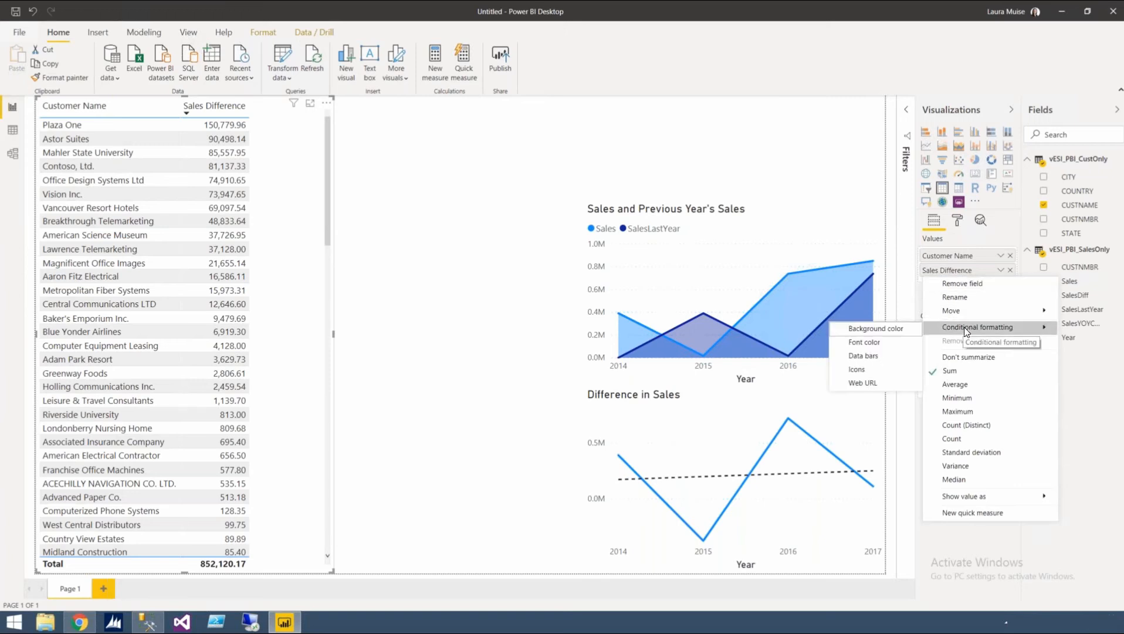
{"action": "left_click", "coordinate": [878, 356]}
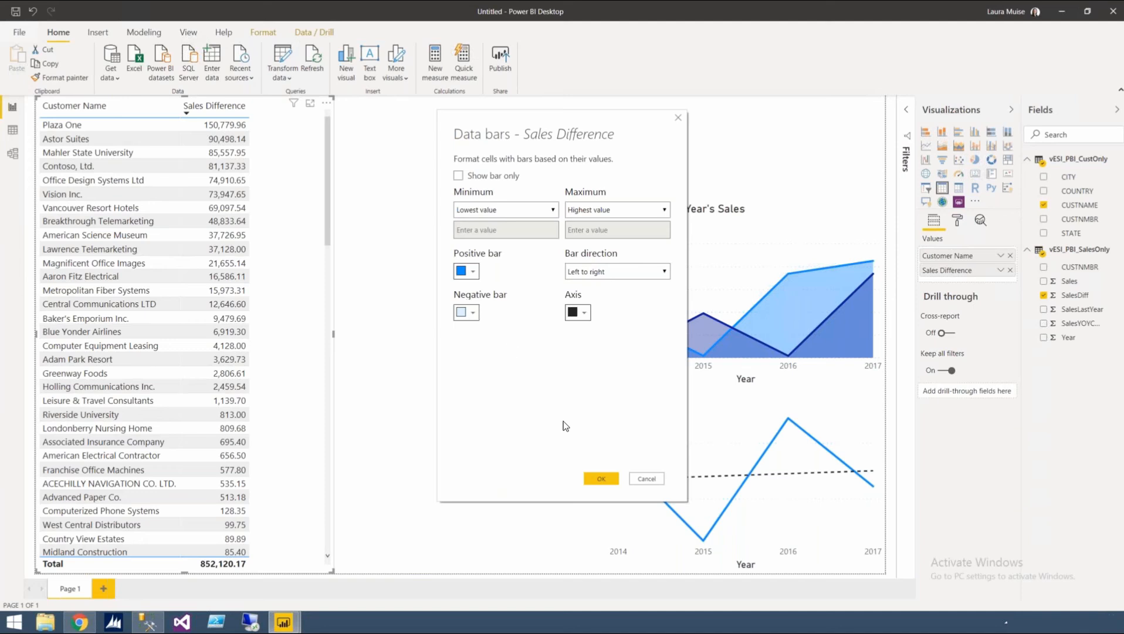
{"action": "left_click", "coordinate": [601, 479]}
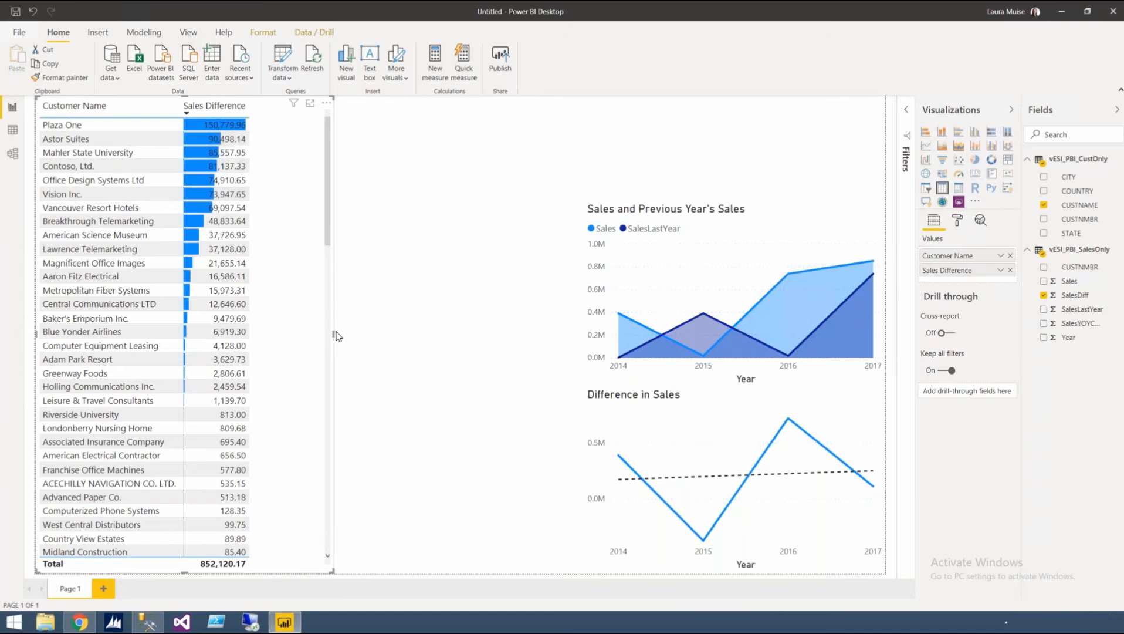
Step: Narrow the table to its columns and fit an empty map visual between it and the charts, top-aligned with the area chart
{"action": "left_click_drag", "start_coordinate": [336, 335], "coordinate": [261, 341]}
{"action": "left_click", "coordinate": [557, 186]}
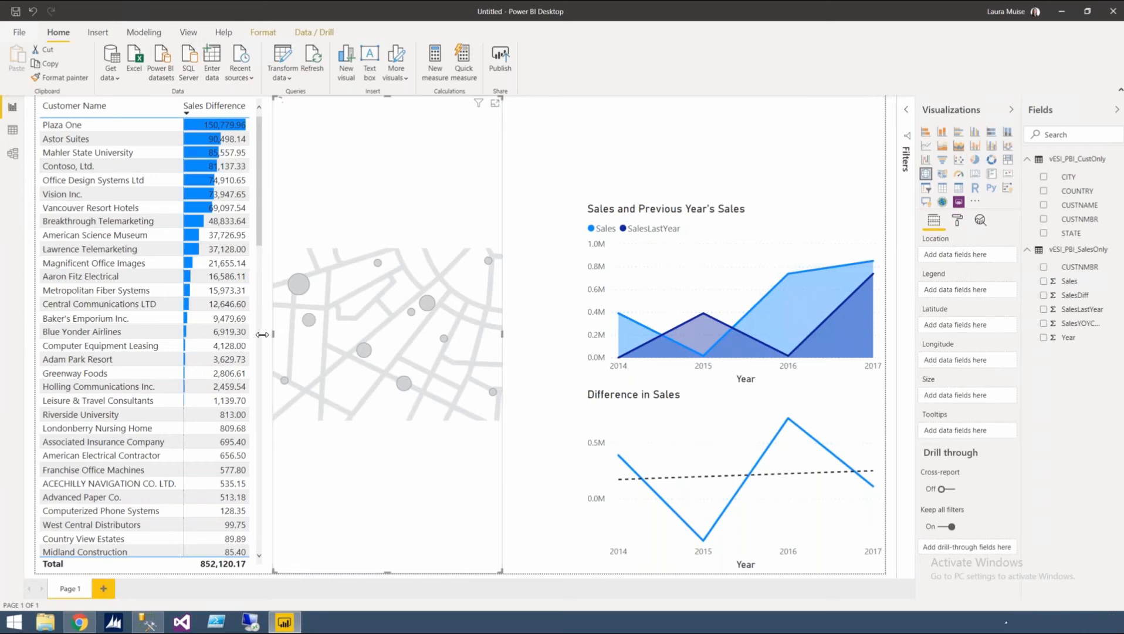
{"action": "left_click_drag", "start_coordinate": [262, 334], "coordinate": [255, 335]}
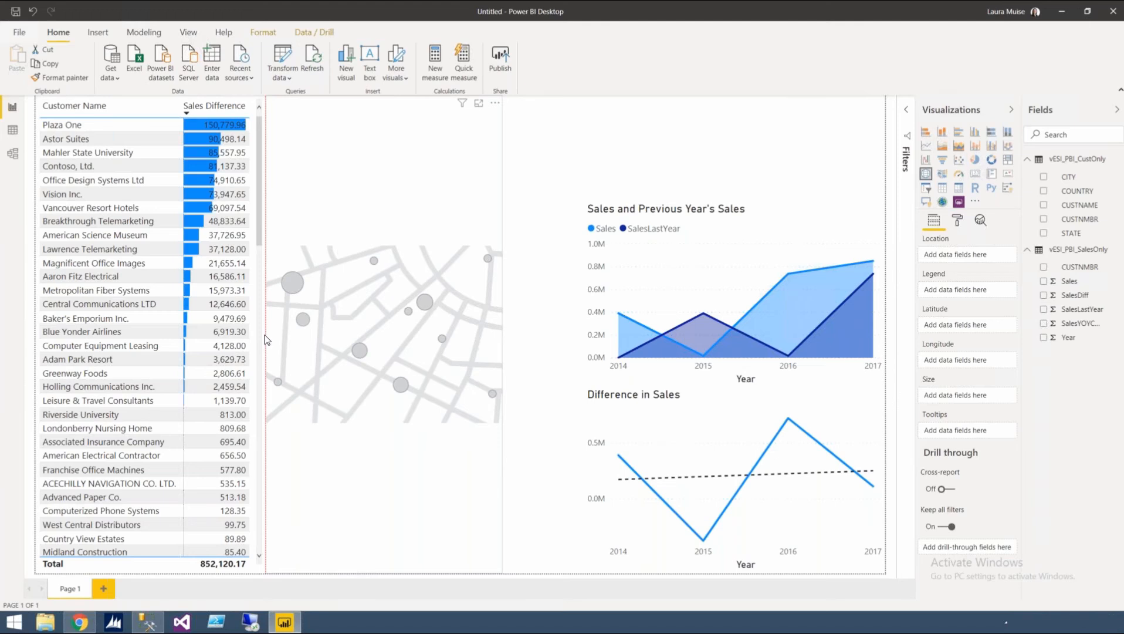
{"action": "left_click", "coordinate": [498, 376]}
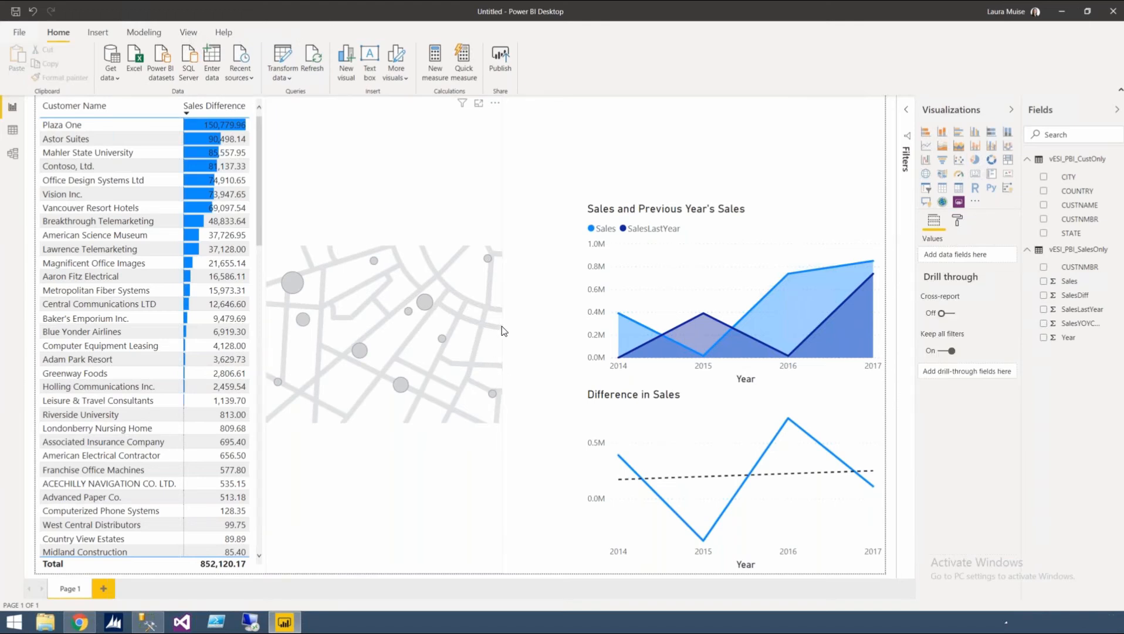
{"action": "left_click", "coordinate": [502, 338]}
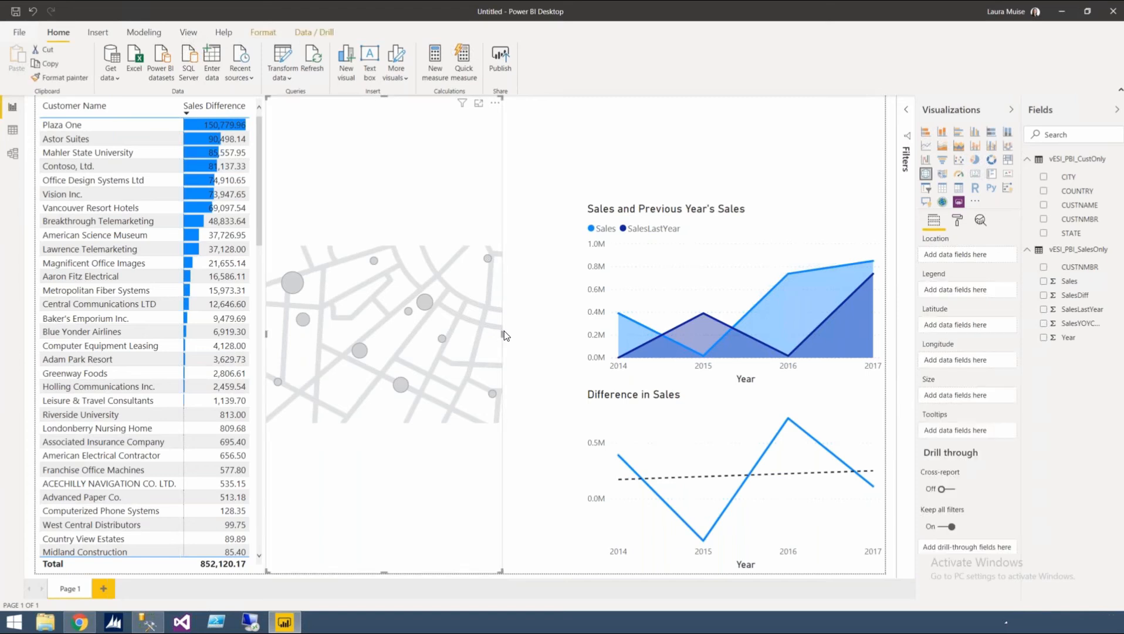
{"action": "left_click_drag", "start_coordinate": [557, 329], "coordinate": [584, 333]}
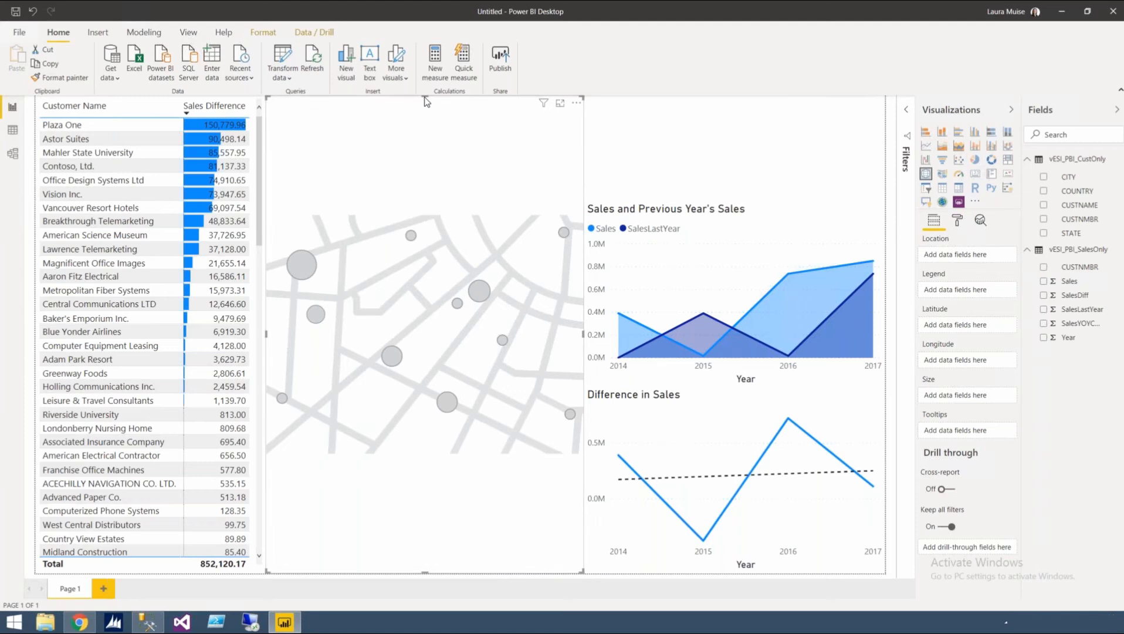
{"action": "left_click_drag", "start_coordinate": [425, 127], "coordinate": [422, 206]}
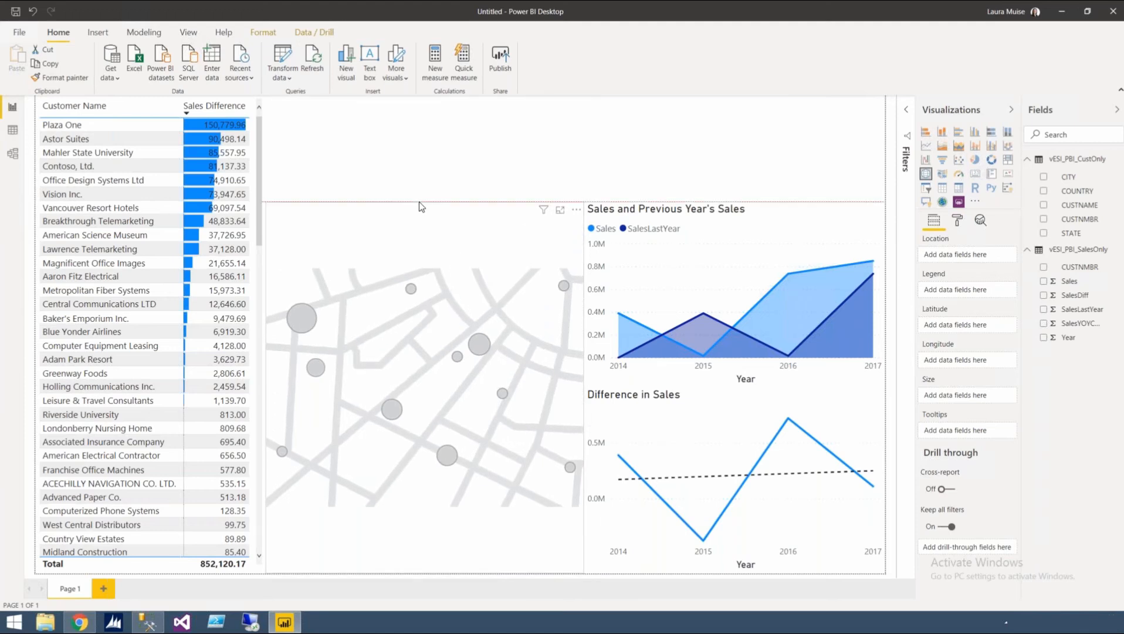
{"action": "left_click", "coordinate": [555, 145]}
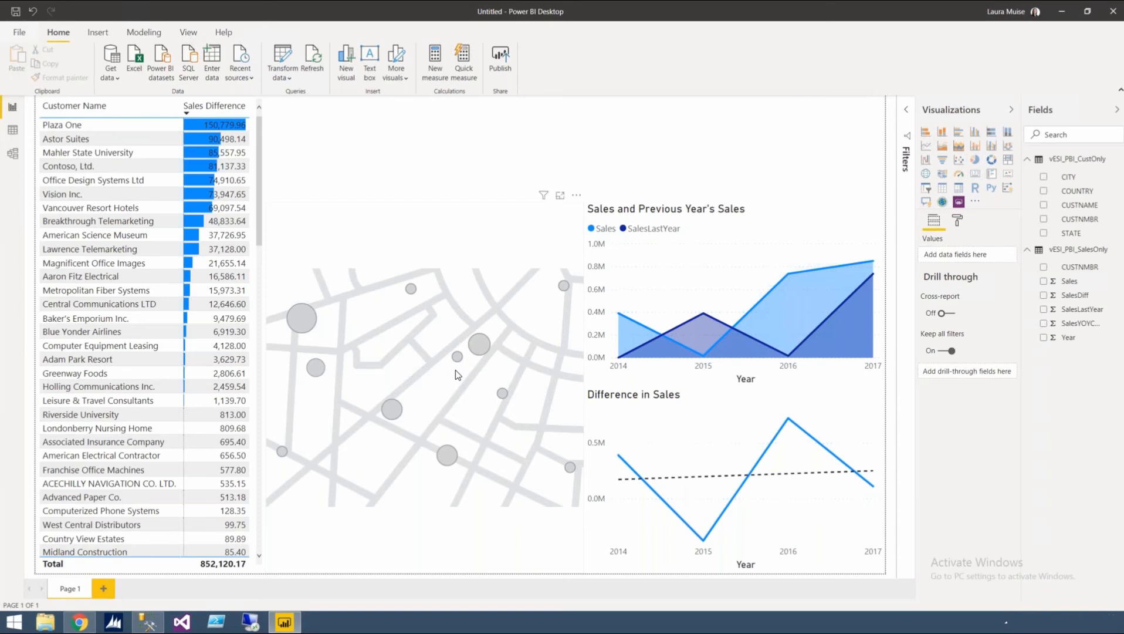
Step: Set COUNTRY as the map's location and look over the plotted countries across the world
{"action": "left_click", "coordinate": [505, 270]}
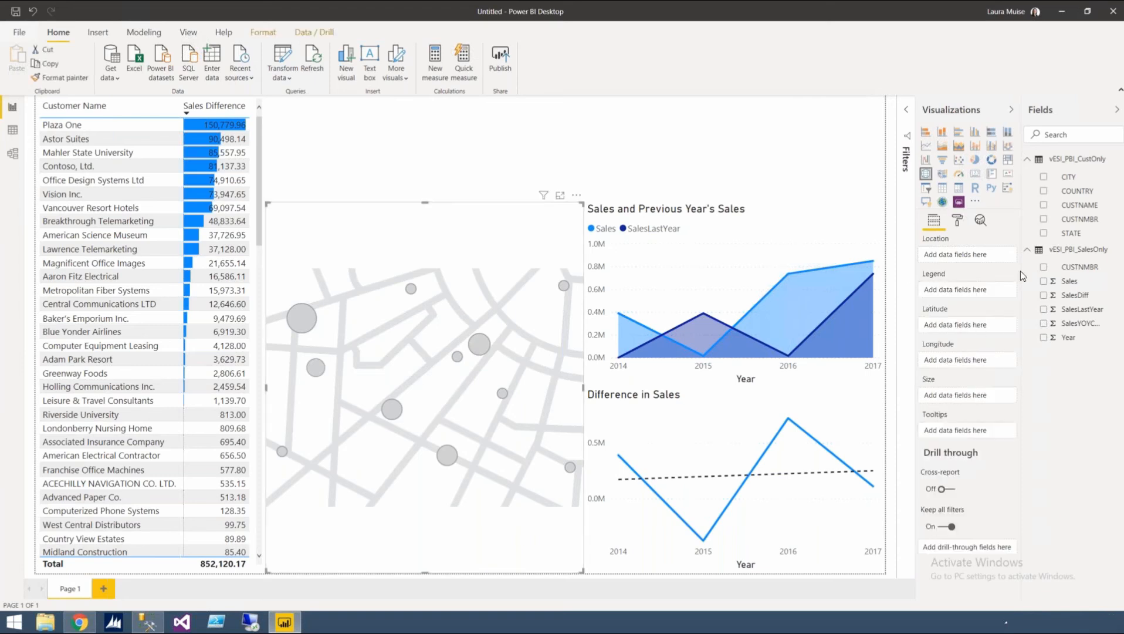
{"action": "left_click", "coordinate": [1044, 191]}
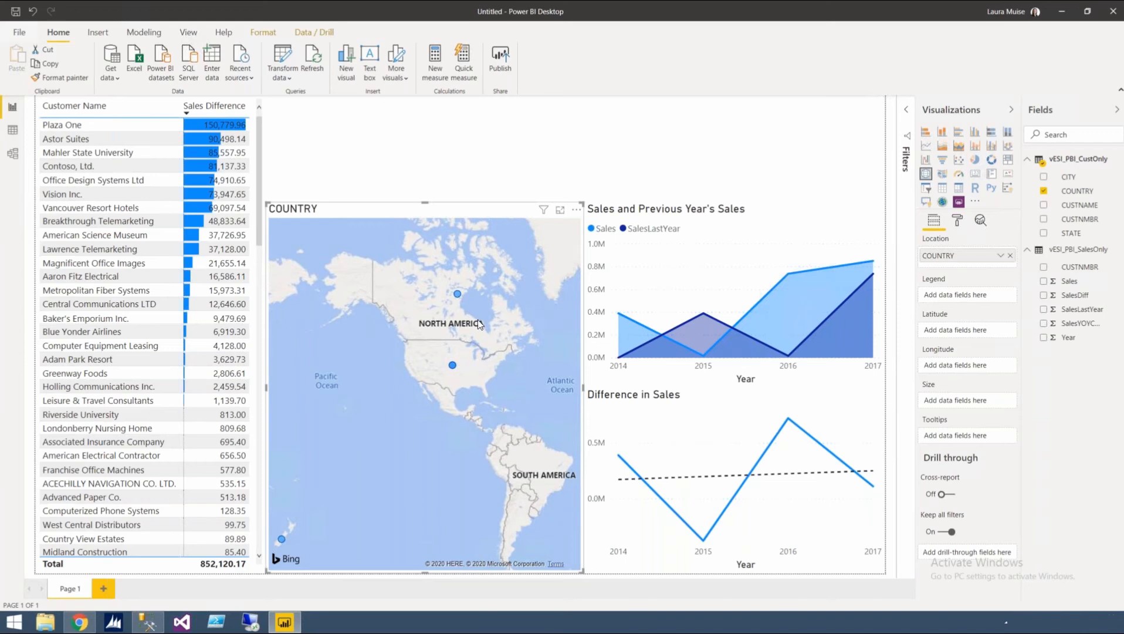
{"action": "left_click_drag", "start_coordinate": [450, 412], "coordinate": [336, 432]}
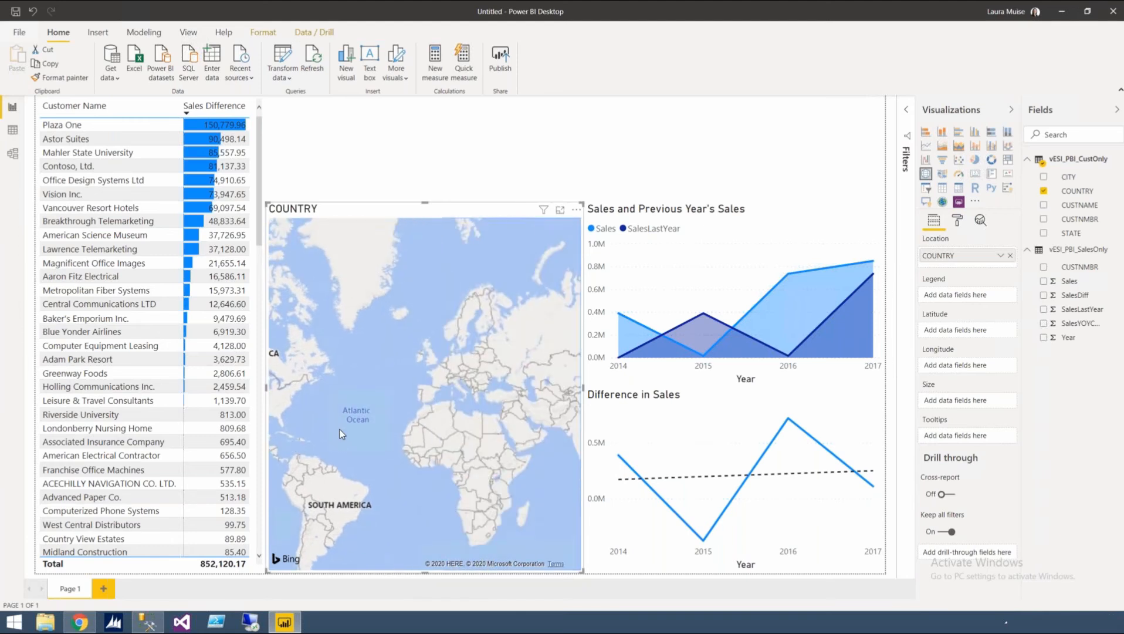
{"action": "left_click_drag", "start_coordinate": [472, 440], "coordinate": [354, 369]}
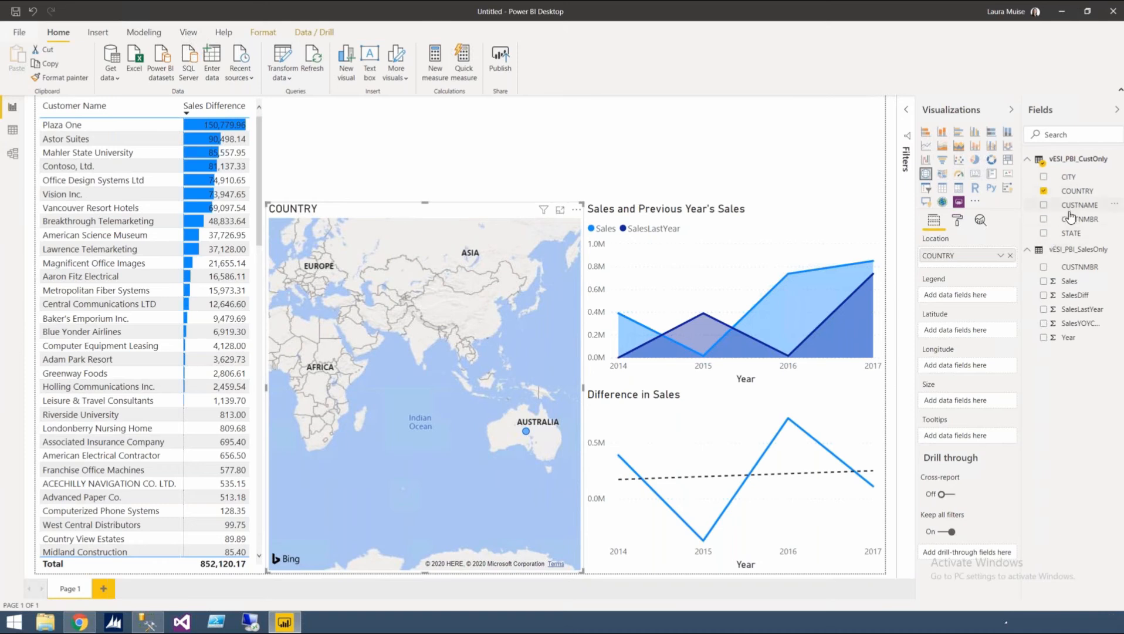
Step: Size the map bubbles by the distinct count of CUSTNMBR from vESI_PBI_CustOnly, and add STATE above COUNTRY in the map's location
{"action": "left_click_drag", "start_coordinate": [1069, 221], "coordinate": [963, 402]}
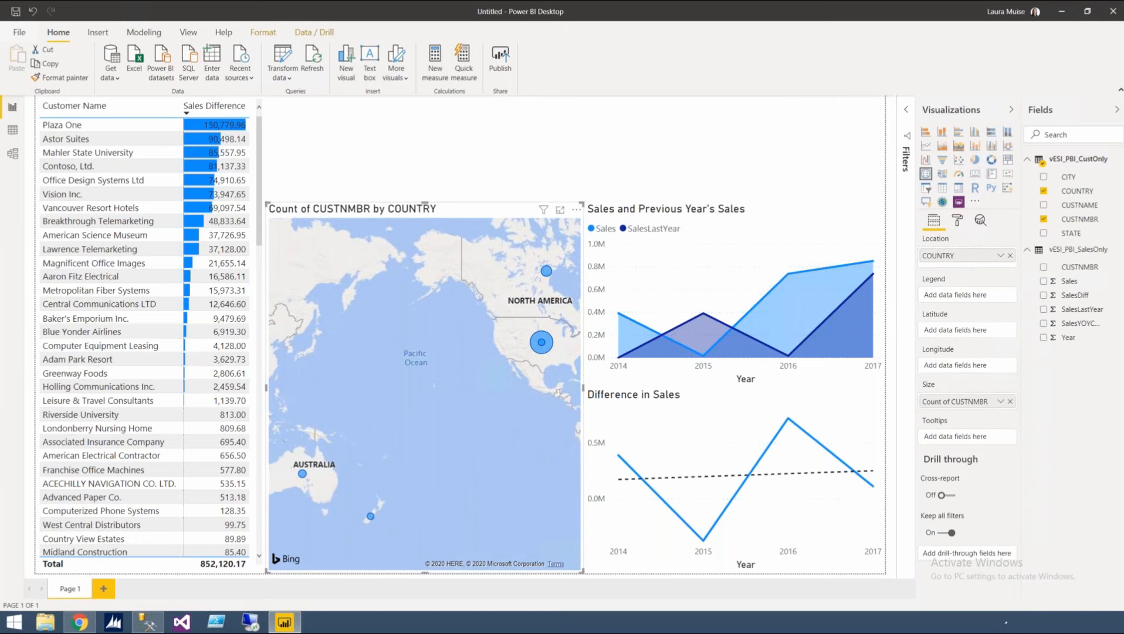
{"action": "left_click", "coordinate": [1000, 402]}
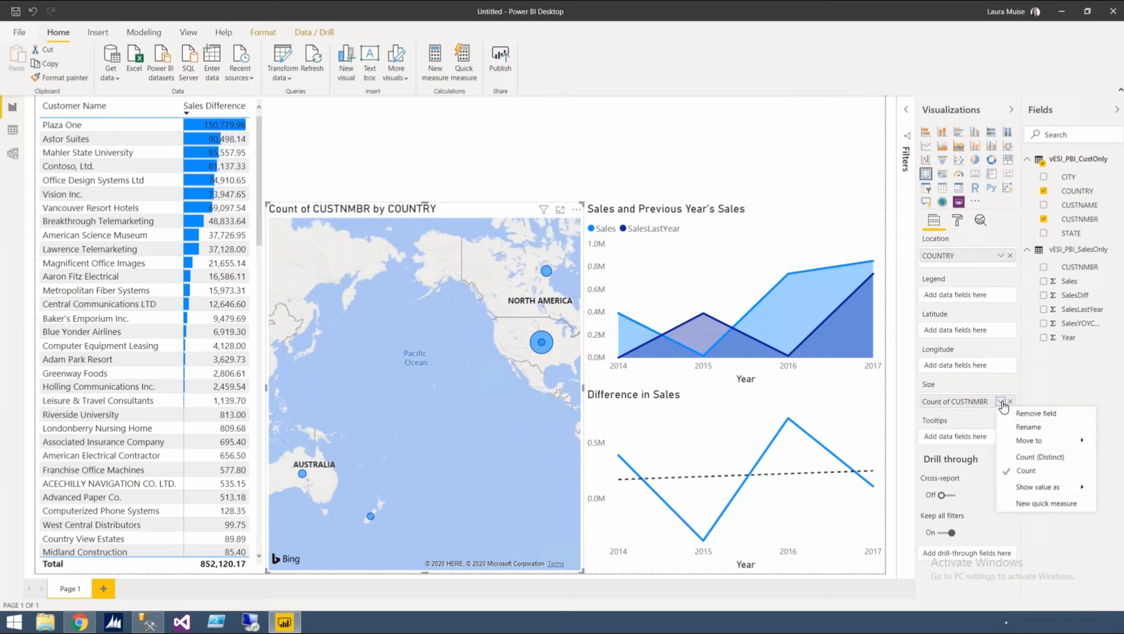
{"action": "left_click", "coordinate": [1026, 457]}
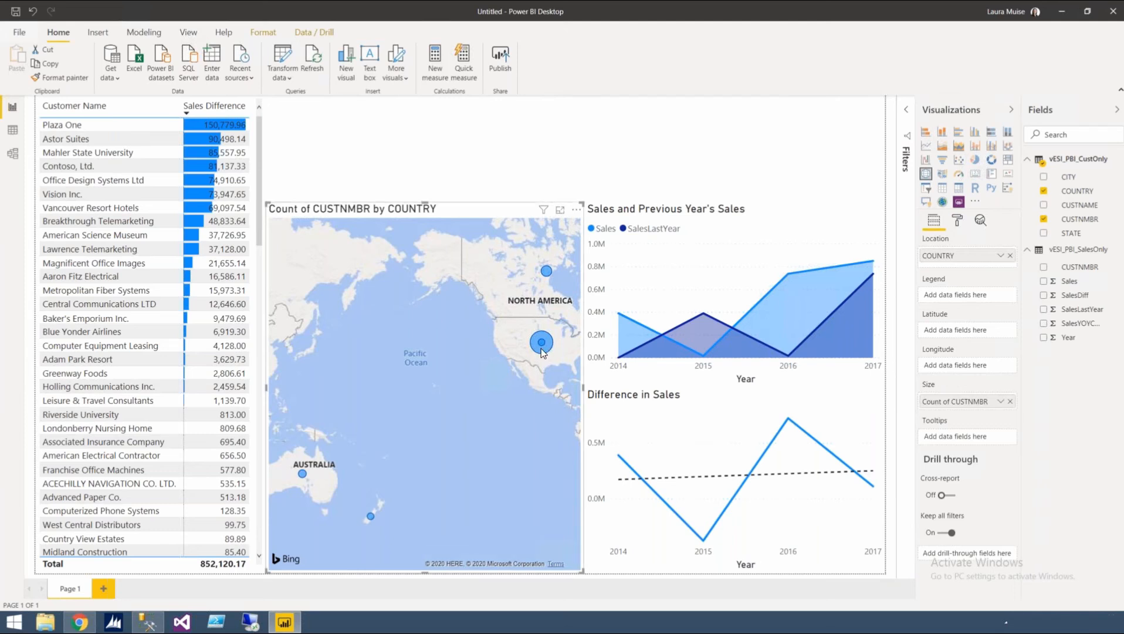
{"action": "mouse_move", "coordinate": [541, 351]}
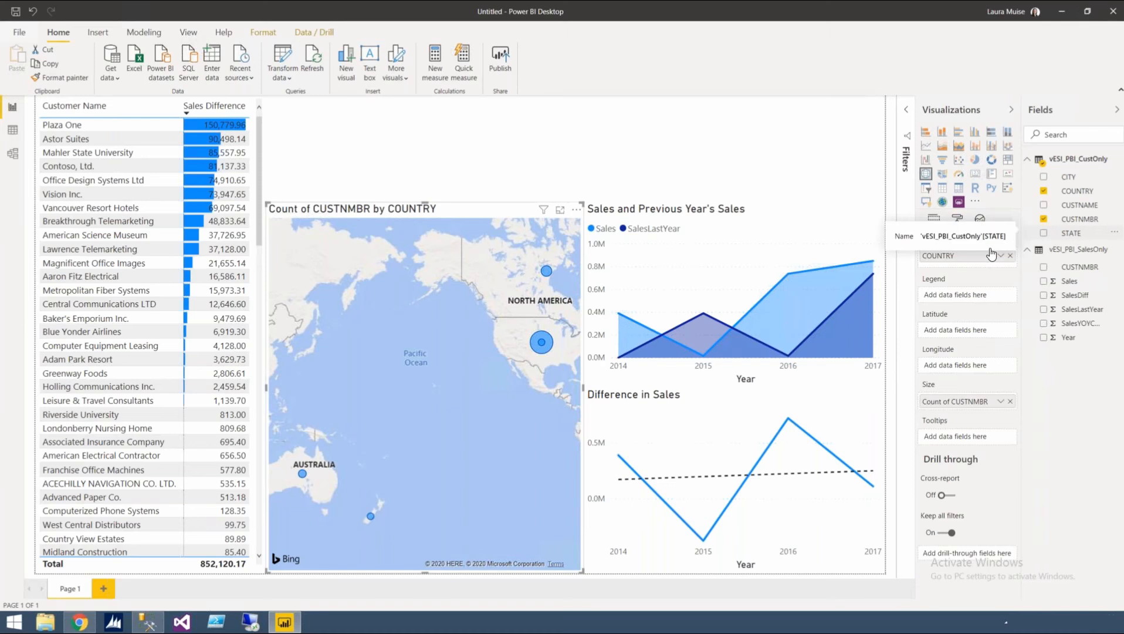
{"action": "left_click_drag", "start_coordinate": [982, 255], "coordinate": [975, 255]}
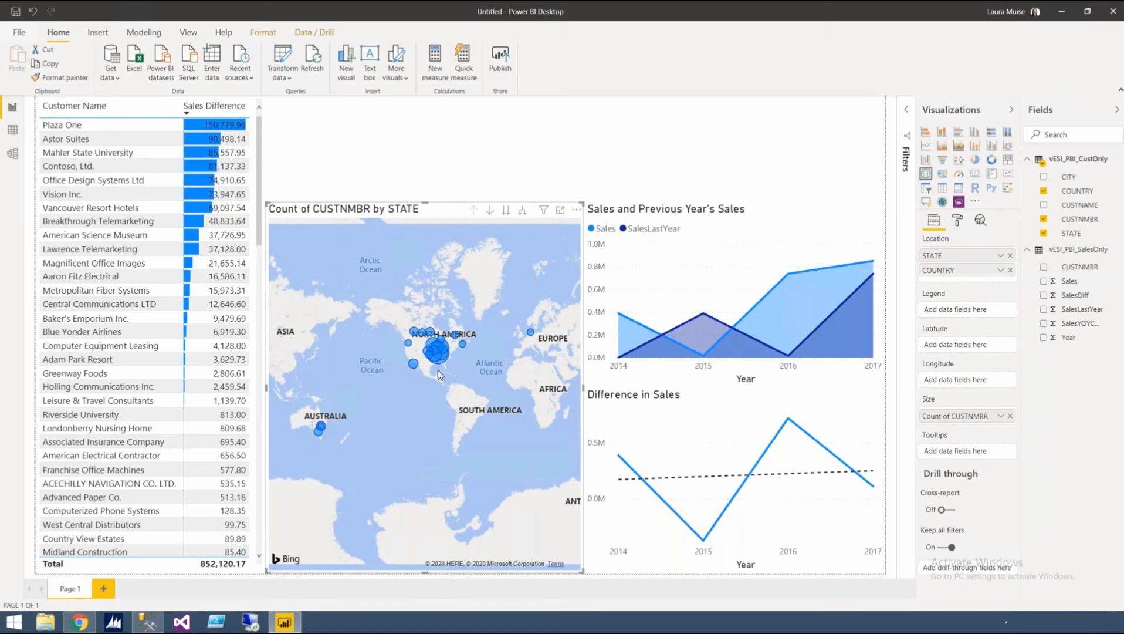
Step: Turn off the map's title and set its map style theme to Grayscale
{"action": "scroll", "coordinate": [437, 370], "scroll_direction": "up", "scroll_amount": 3}
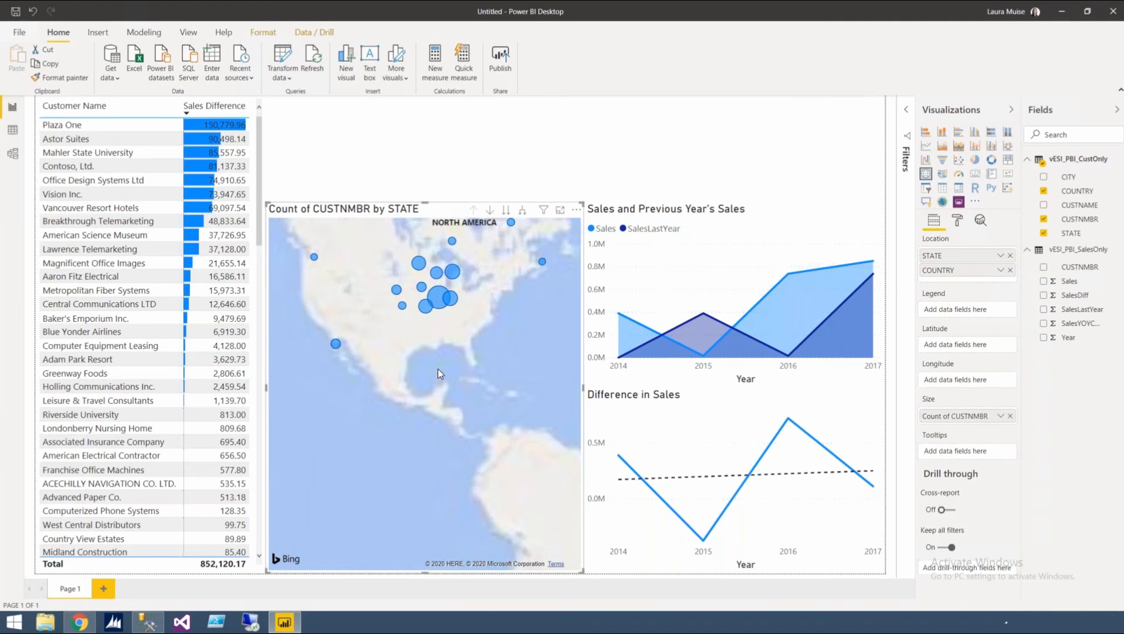
{"action": "left_click_drag", "start_coordinate": [437, 369], "coordinate": [413, 392]}
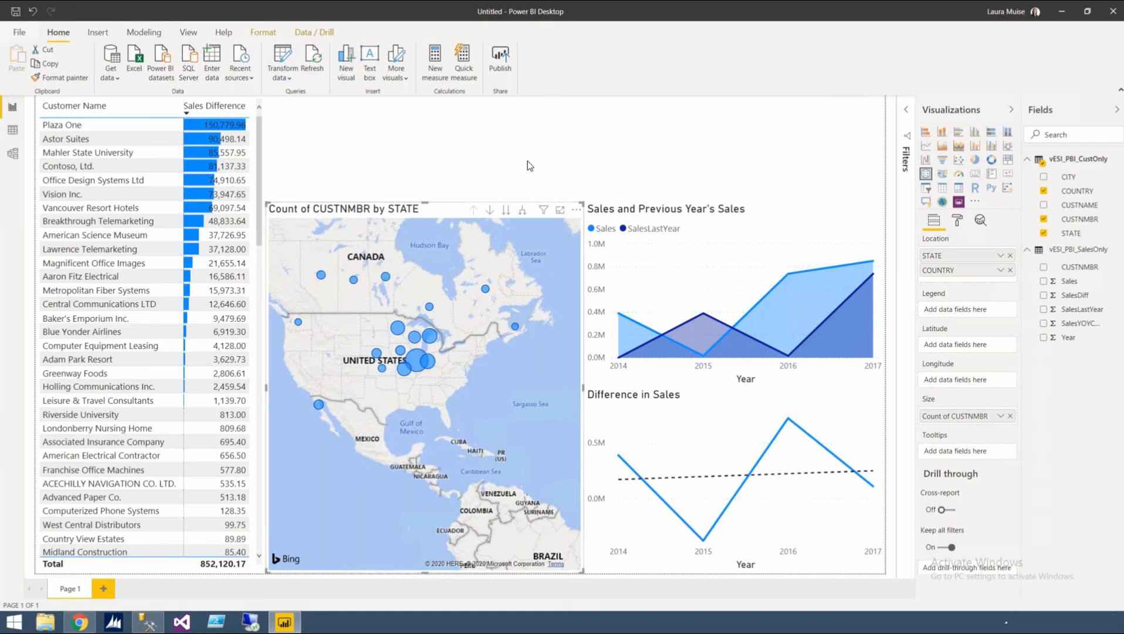
{"action": "left_click", "coordinate": [957, 222]}
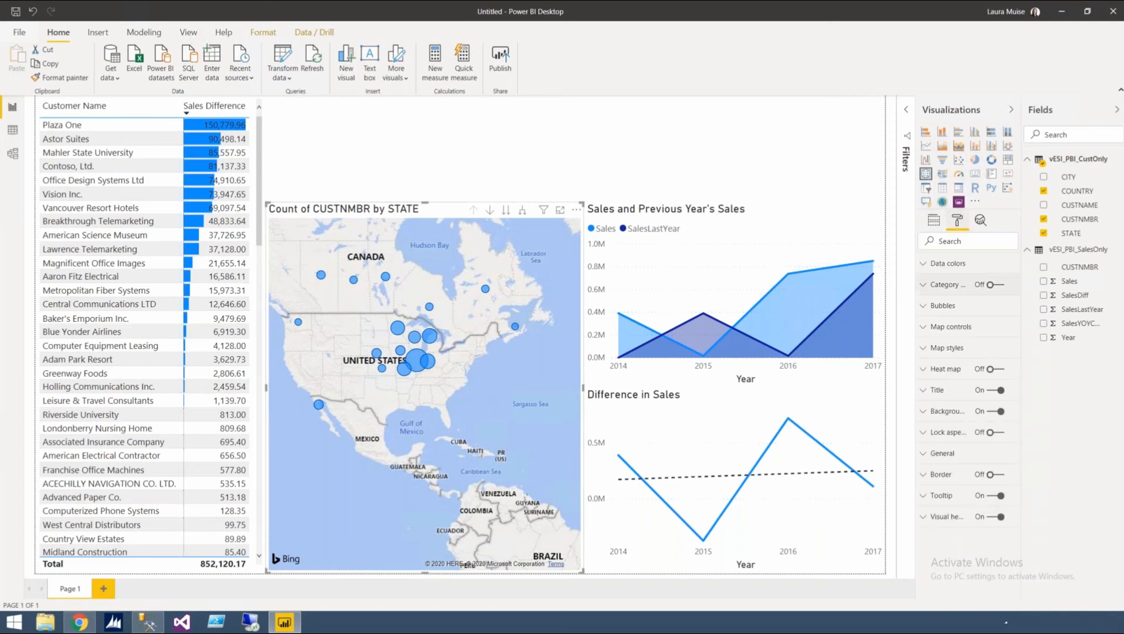
{"action": "left_click", "coordinate": [996, 390]}
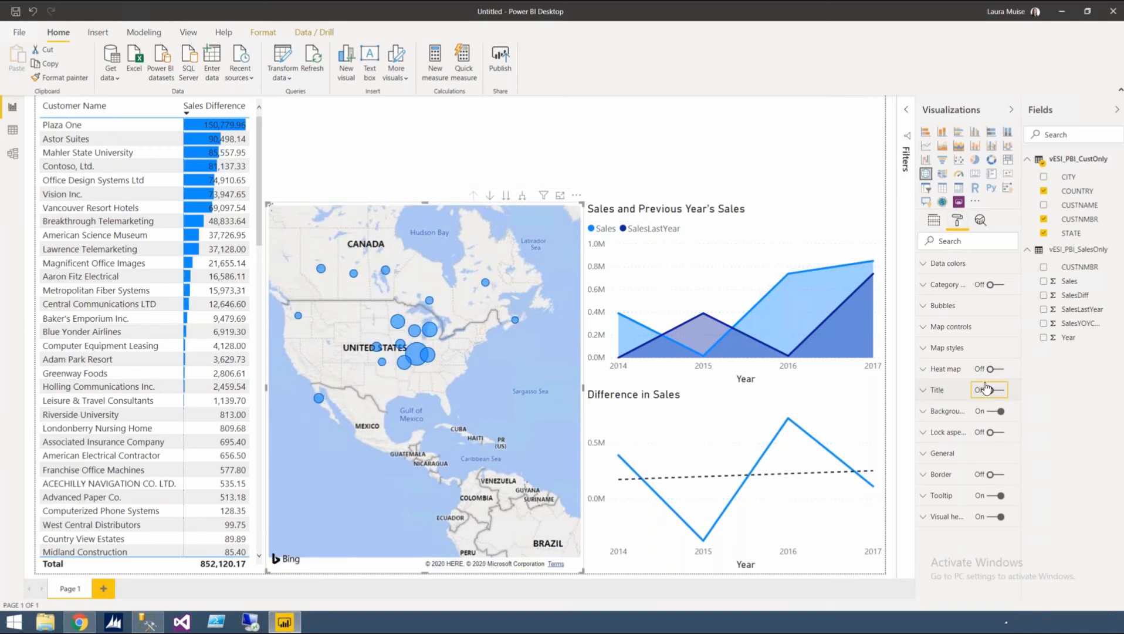
{"action": "left_click", "coordinate": [946, 348]}
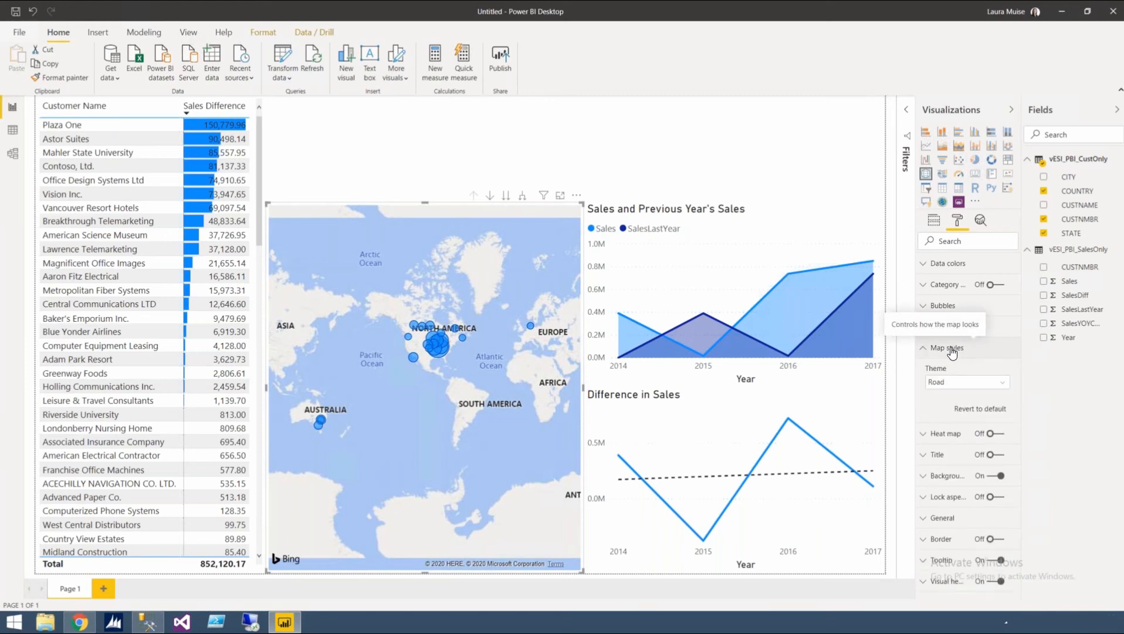
{"action": "left_click", "coordinate": [949, 382]}
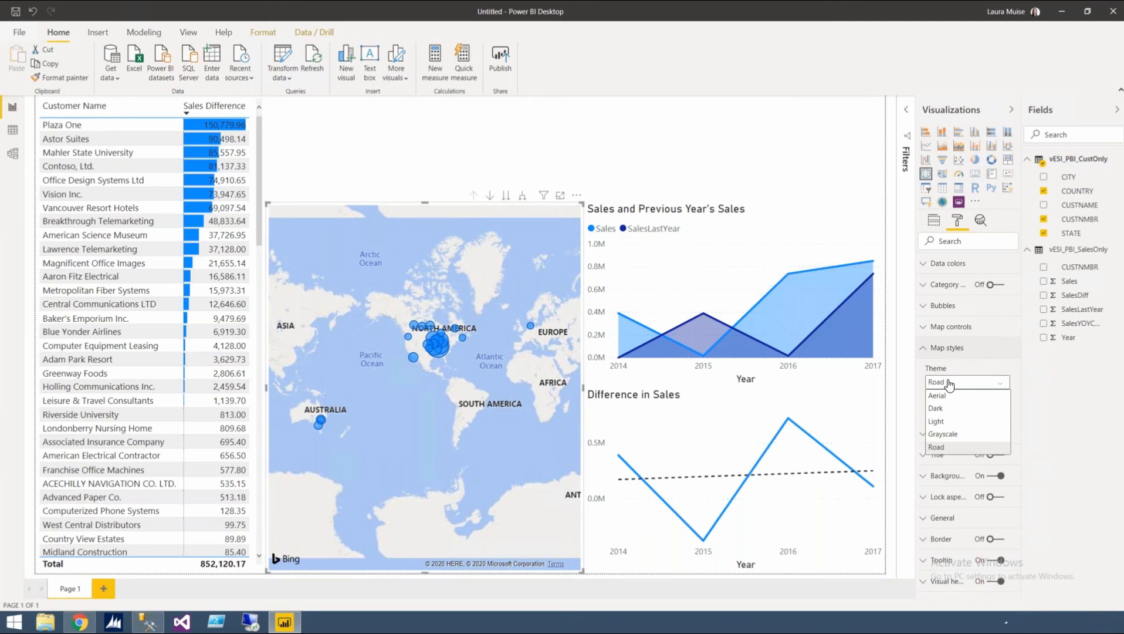
{"action": "left_click", "coordinate": [942, 434]}
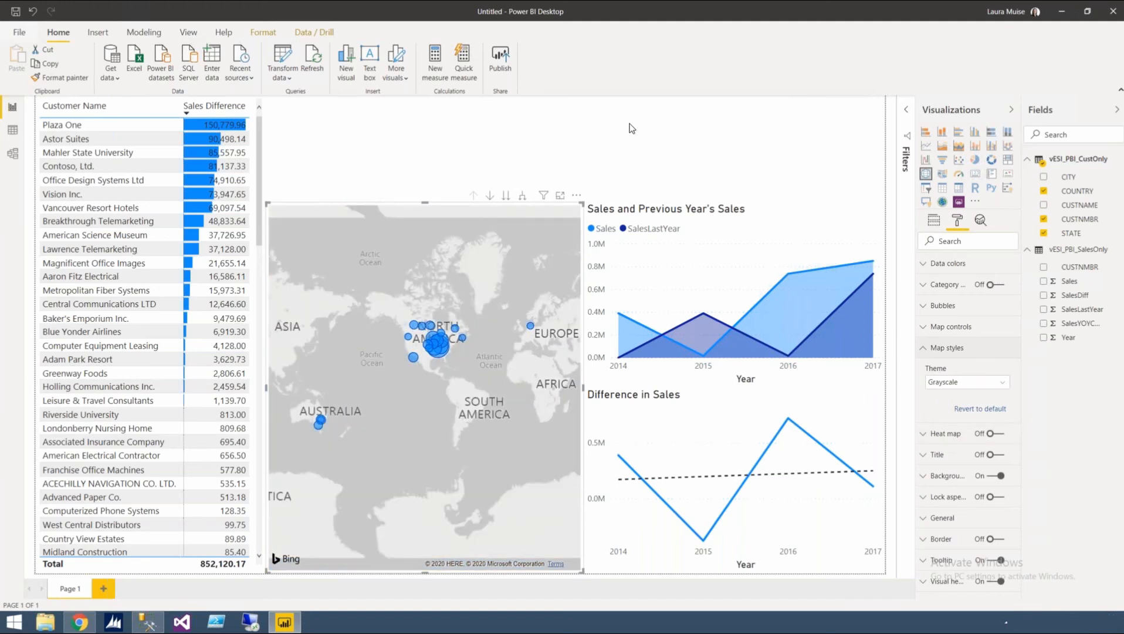
Step: Add a slicer to the empty page area above the map using the Year field from vESI_PBI_SalesOnly
{"action": "left_click", "coordinate": [739, 148]}
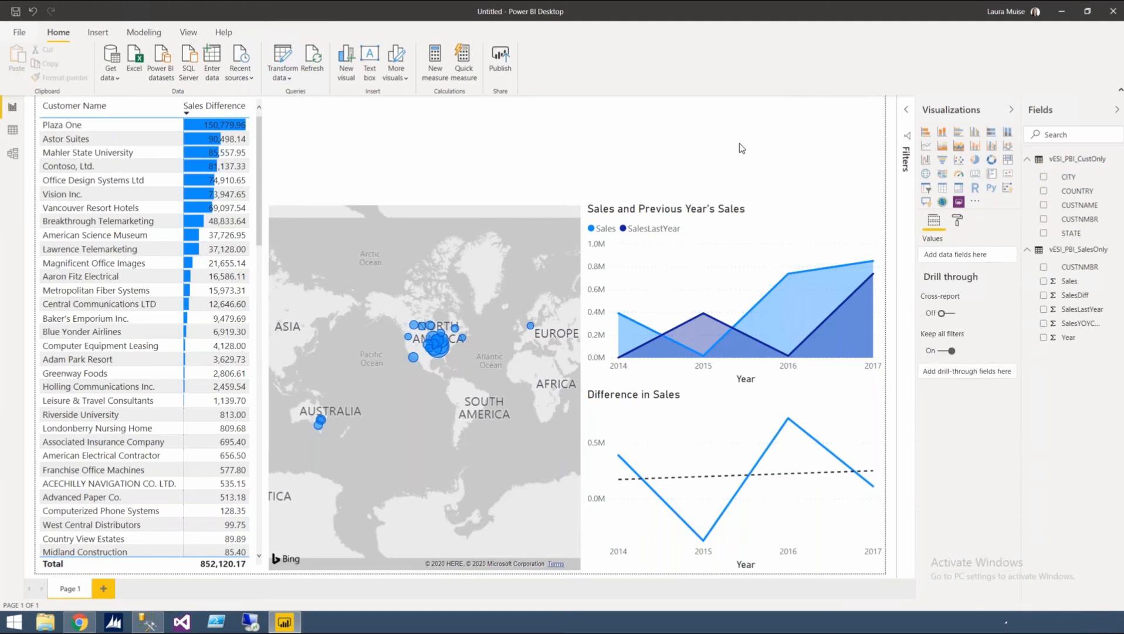
{"action": "left_click", "coordinate": [926, 194]}
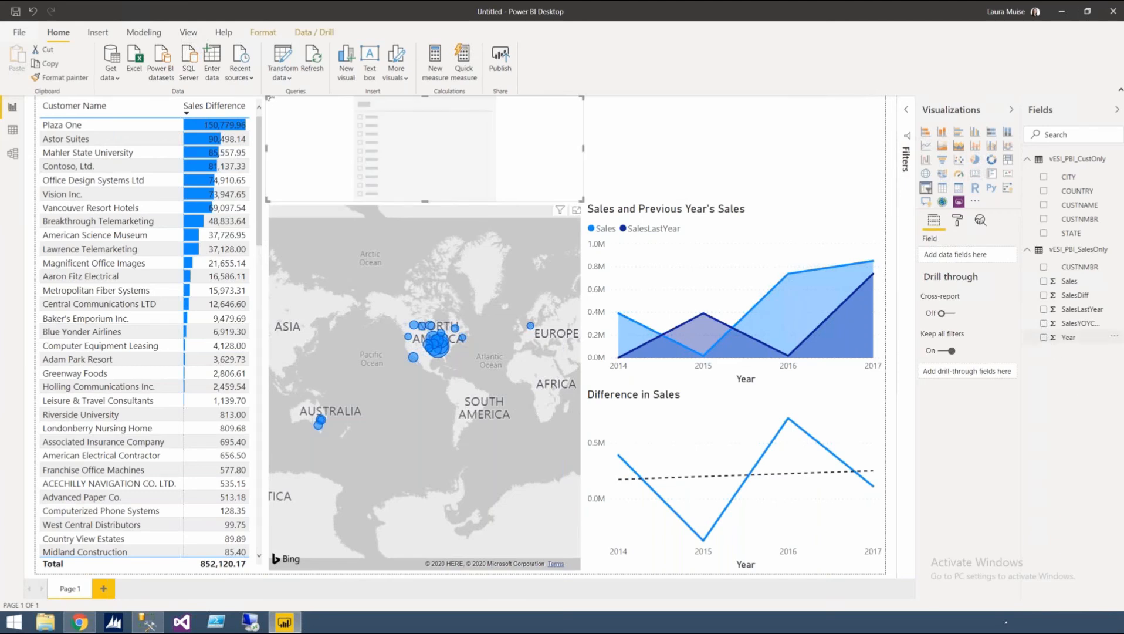
{"action": "left_click_drag", "start_coordinate": [1068, 337], "coordinate": [470, 120]}
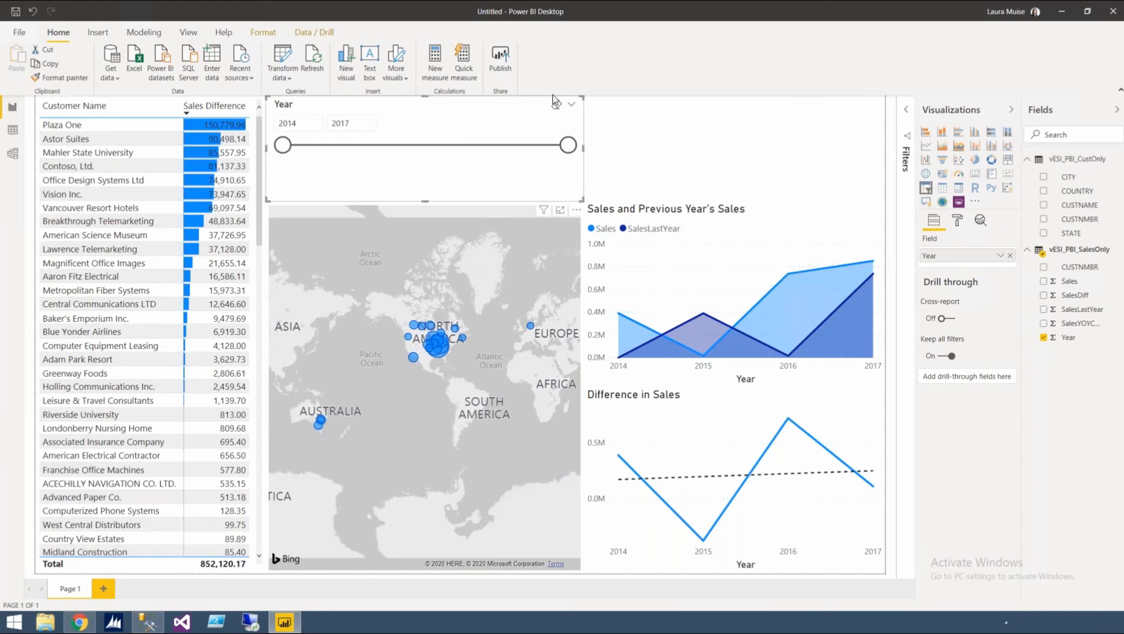
Step: Move the Year slicer above the Sales and Previous Year's Sales chart and shrink it, aligning it with the chart's left edge
{"action": "left_click_drag", "start_coordinate": [649, 89], "coordinate": [880, 91]}
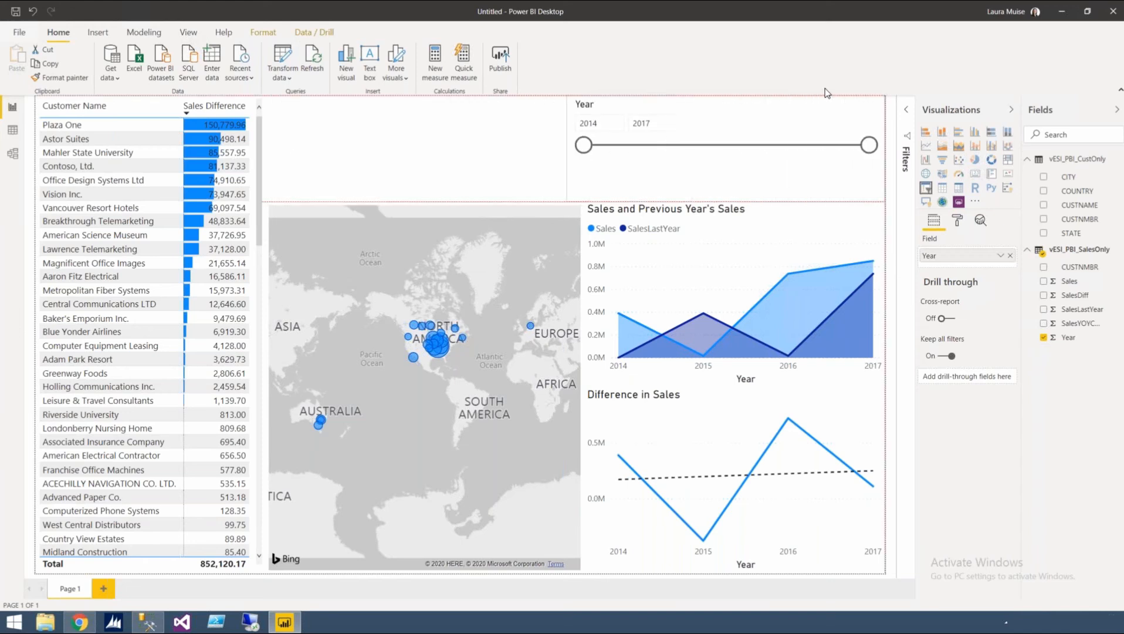
{"action": "left_click_drag", "start_coordinate": [571, 214], "coordinate": [569, 198]}
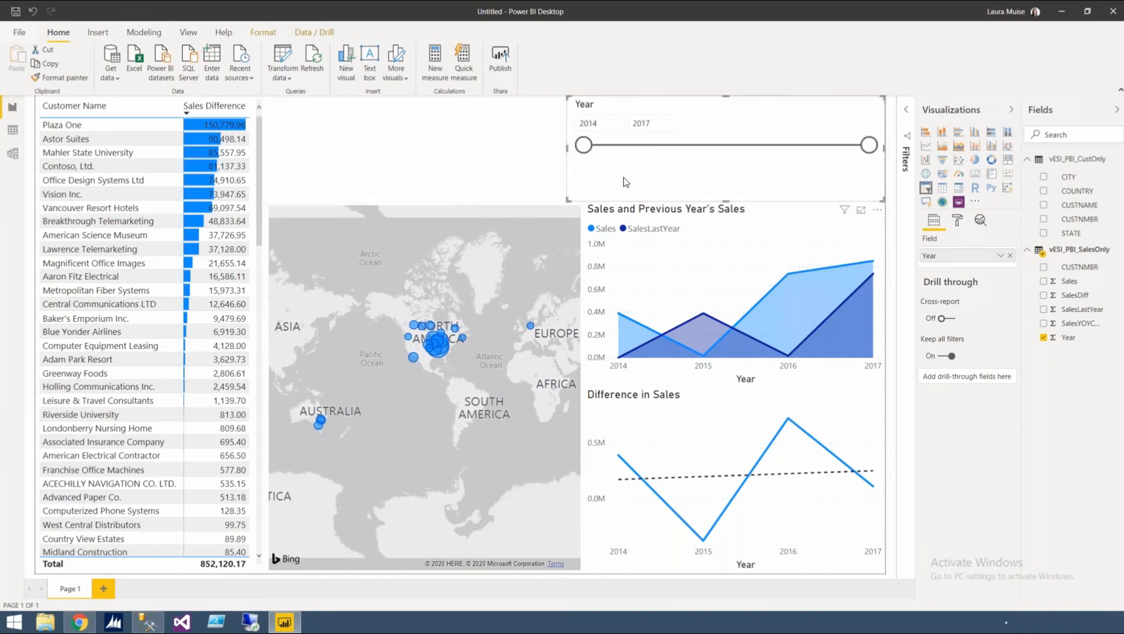
{"action": "left_click_drag", "start_coordinate": [627, 176], "coordinate": [634, 172]}
{"action": "left_click_drag", "start_coordinate": [773, 124], "coordinate": [734, 124]}
{"action": "left_click_drag", "start_coordinate": [502, 152], "coordinate": [507, 147]}
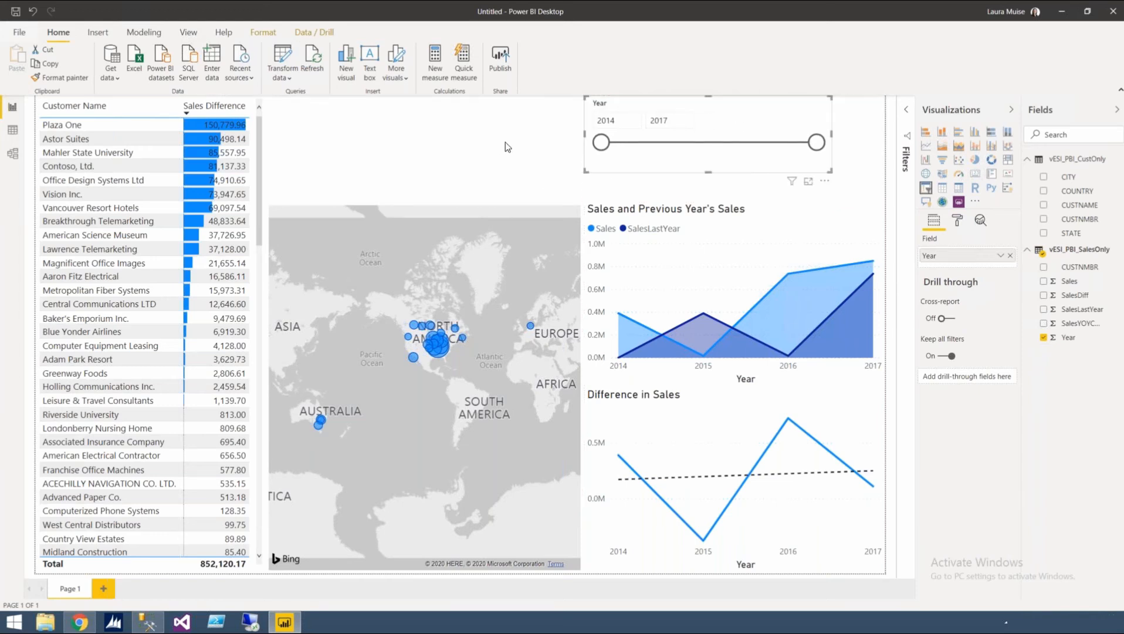
{"action": "left_click", "coordinate": [505, 142]}
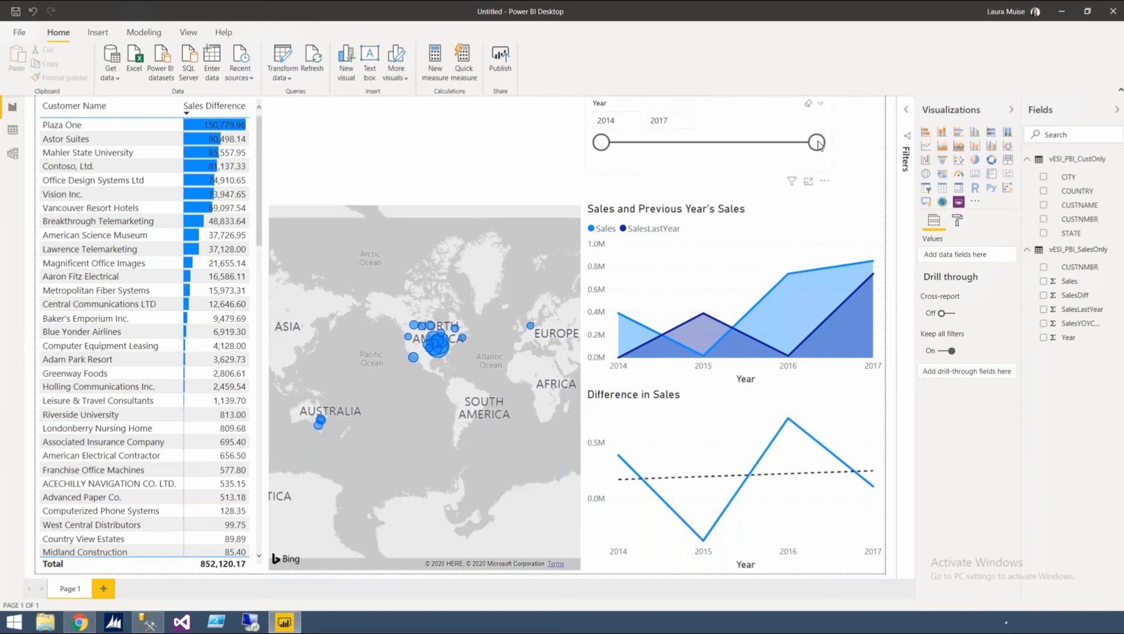
Step: Test the Year slicer by filtering the page to 2014–2015, and restore the range to 2014–2017
{"action": "left_click_drag", "start_coordinate": [719, 145], "coordinate": [694, 146]}
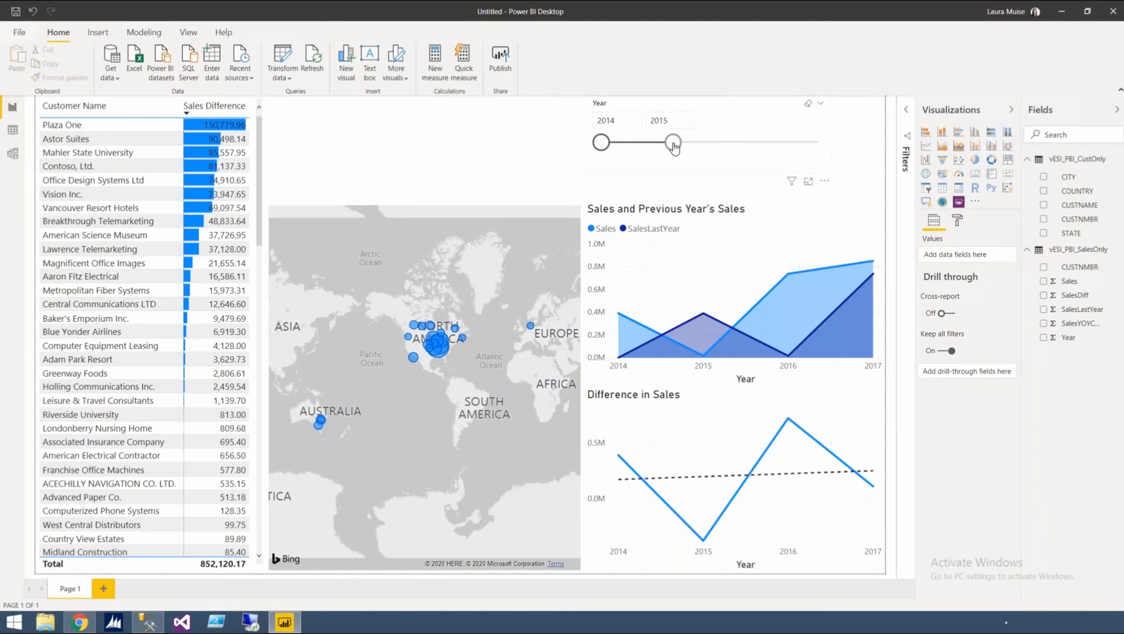
{"action": "left_click", "coordinate": [672, 148]}
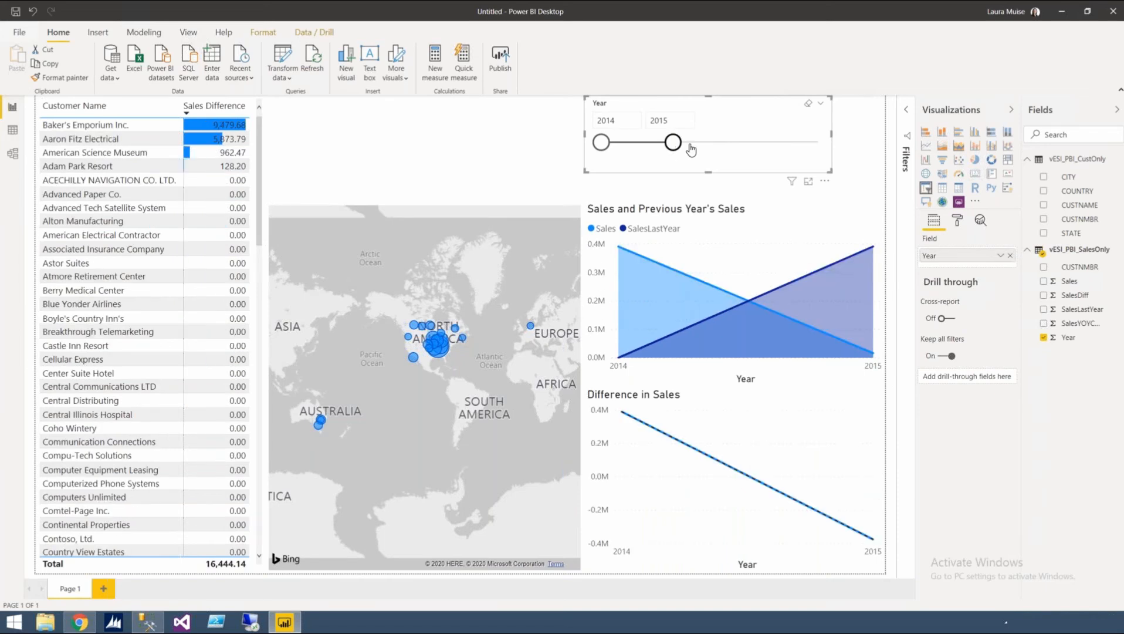
{"action": "left_click_drag", "start_coordinate": [684, 144], "coordinate": [821, 145]}
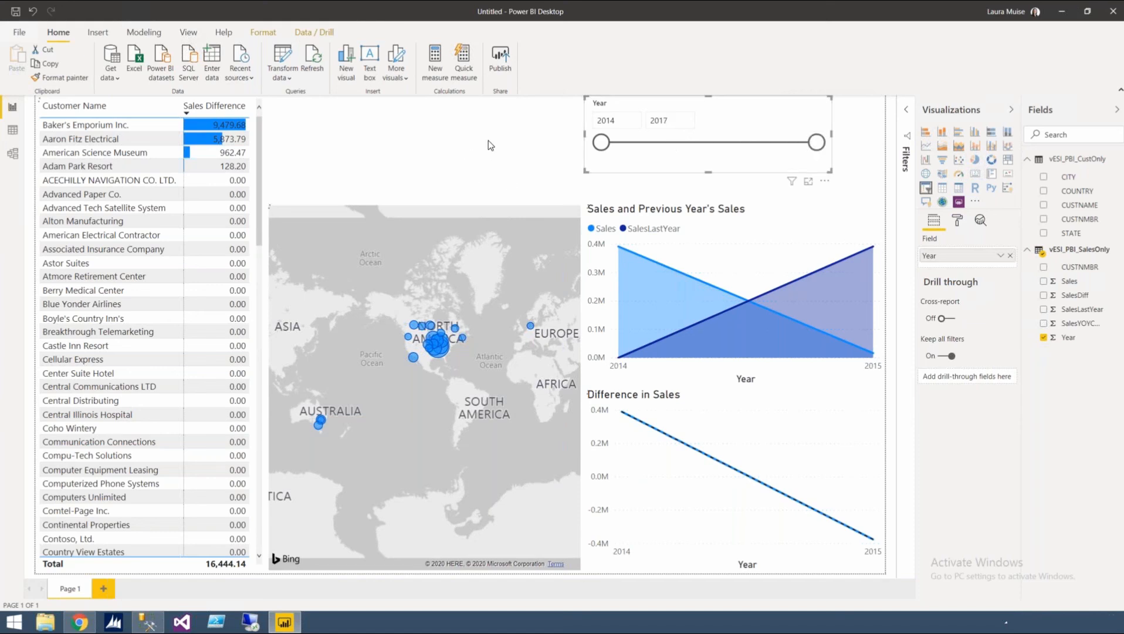
{"action": "left_click", "coordinate": [401, 129]}
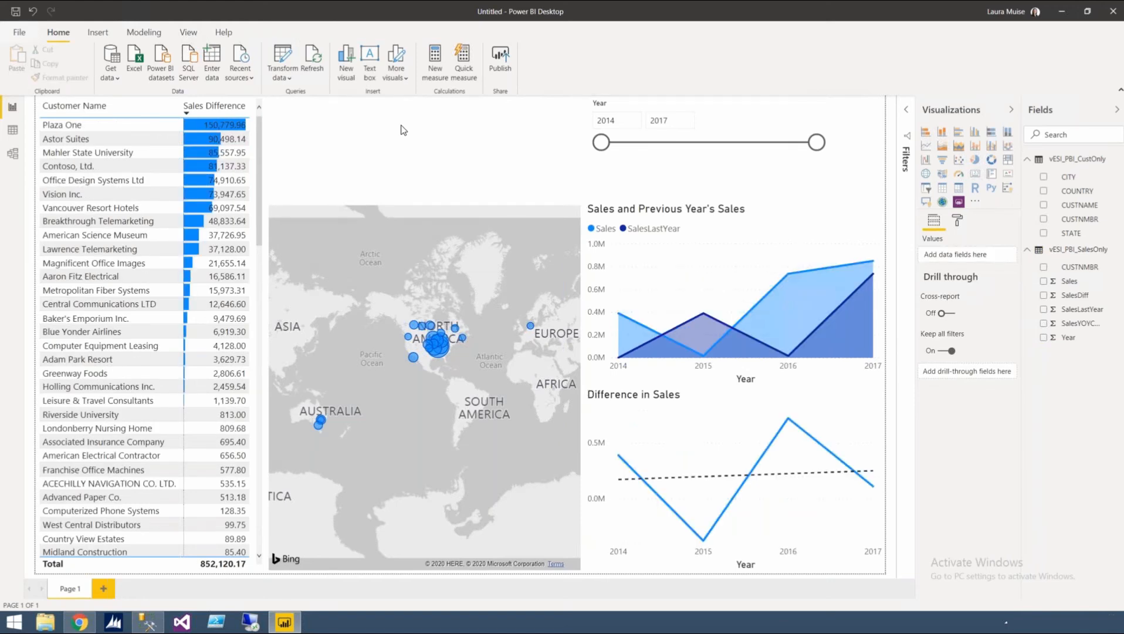
Step: Insert a text box above the map and set its text to size 28, bold, in the blue theme color
{"action": "left_click", "coordinate": [369, 71]}
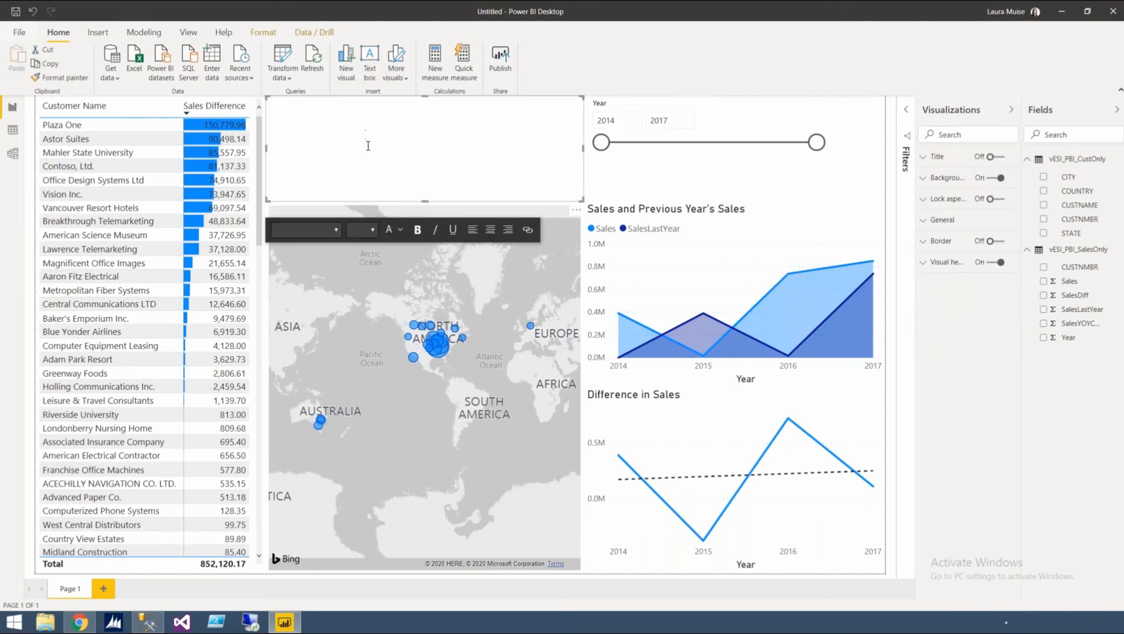
{"action": "left_click", "coordinate": [373, 230]}
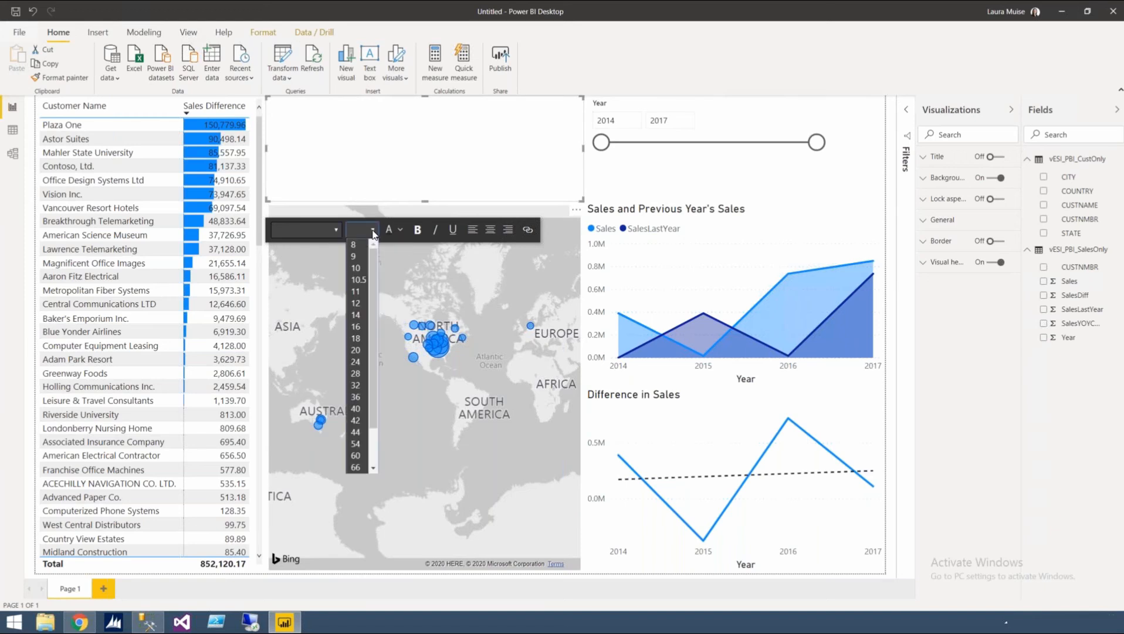
{"action": "left_click", "coordinate": [361, 375]}
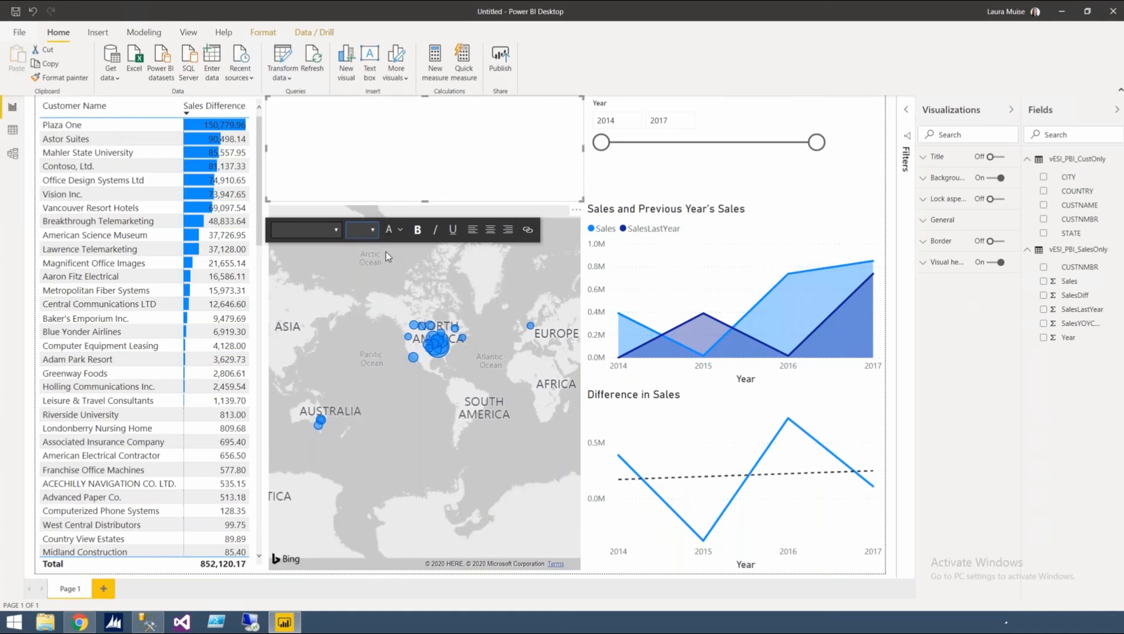
{"action": "left_click", "coordinate": [419, 231]}
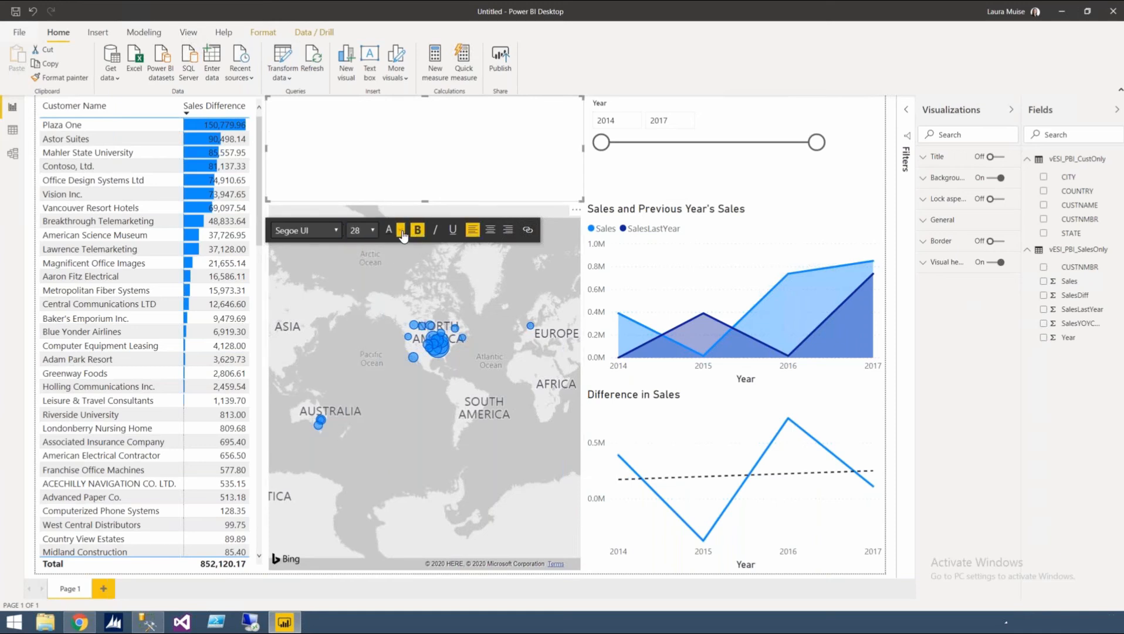
{"action": "left_click", "coordinate": [401, 231]}
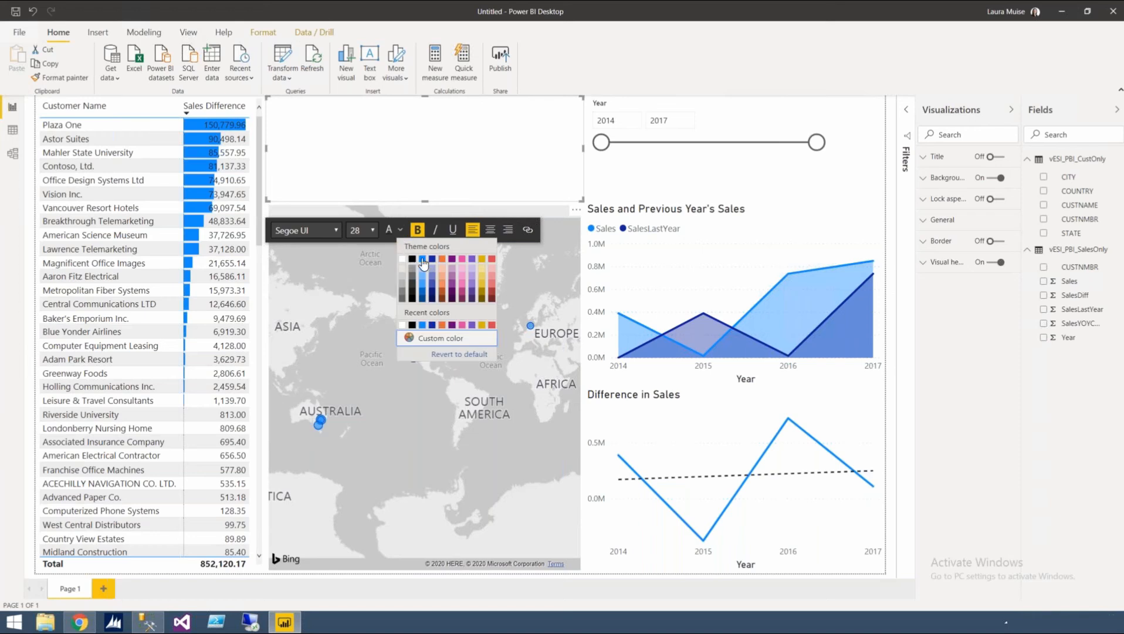
{"action": "left_click", "coordinate": [422, 259]}
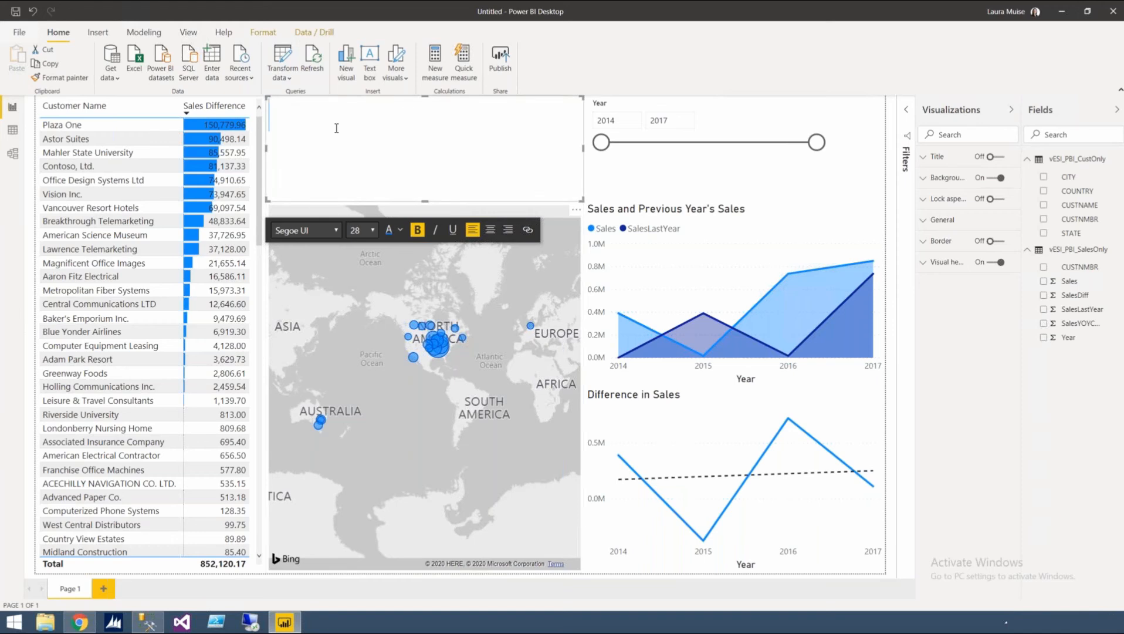
Step: Enter the title "Sales Trends by Customer and Year" in the text box, with a line break before "Customer", and center it
{"action": "type", "text": "Sales Trend"}
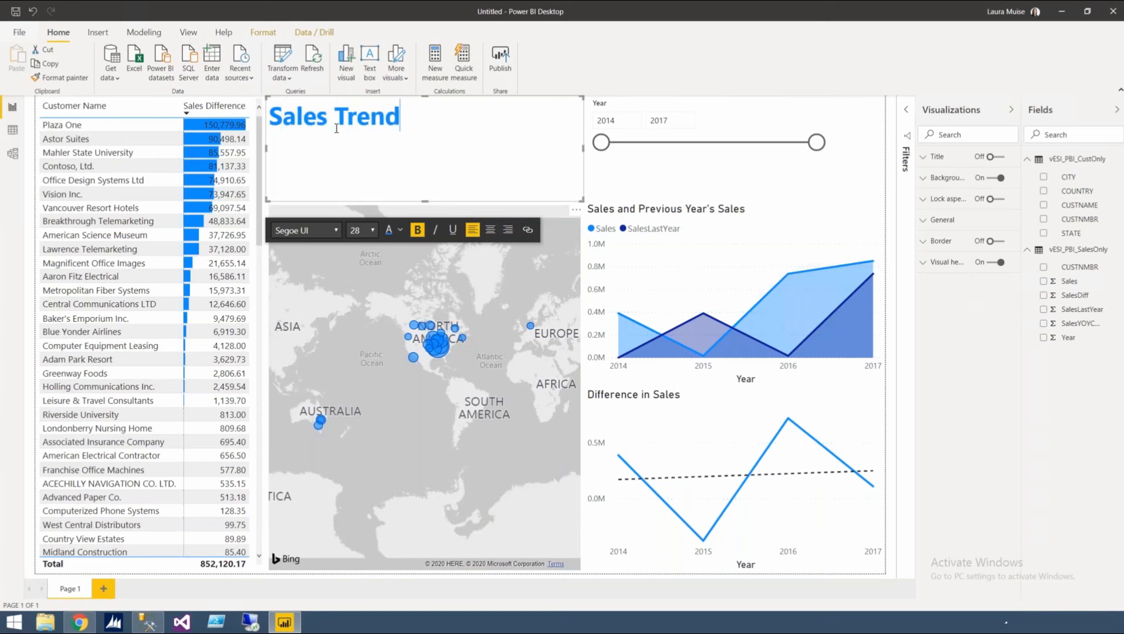
{"action": "type", "text": "s by Cus"}
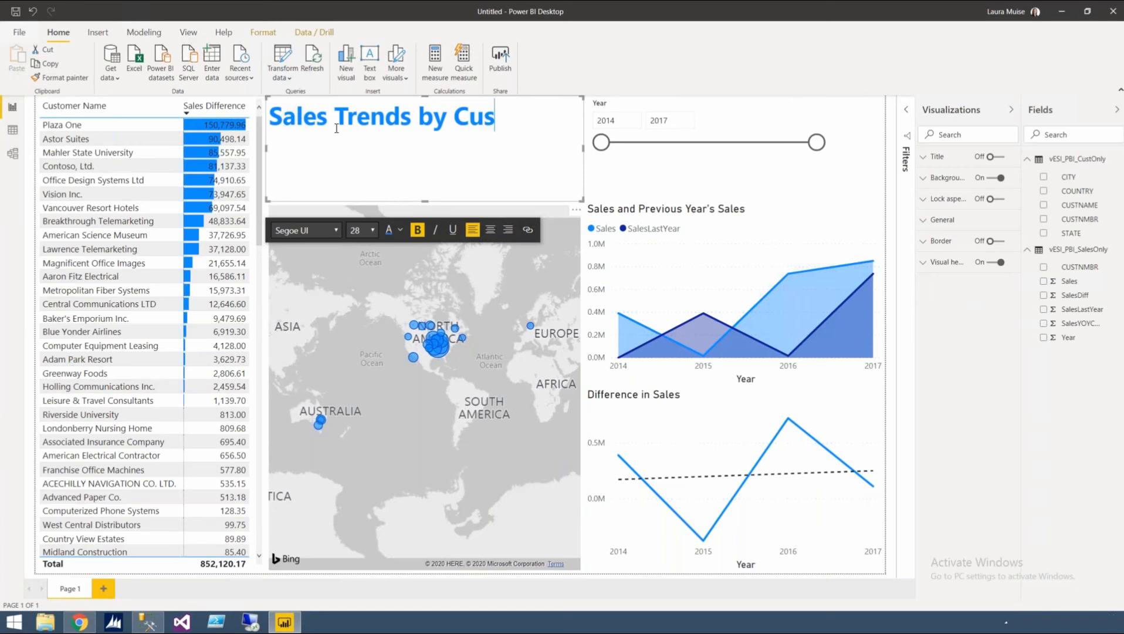
{"action": "type", "text": "tomer and Year"}
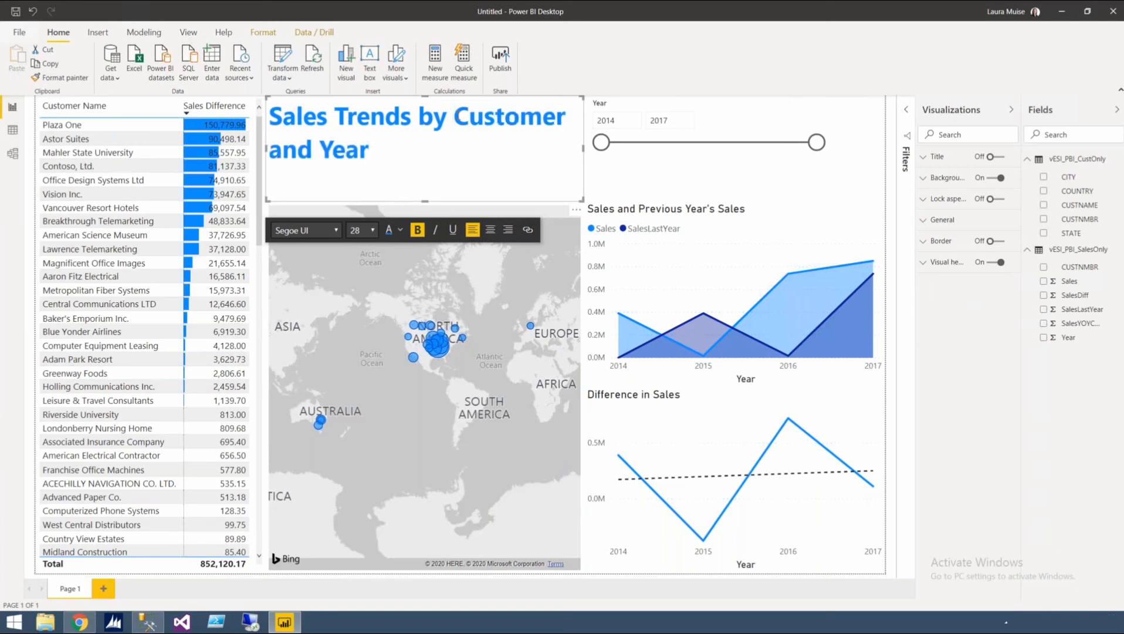
{"action": "key", "text": "Return"}
{"action": "left_click_drag", "start_coordinate": [496, 148], "coordinate": [268, 117]}
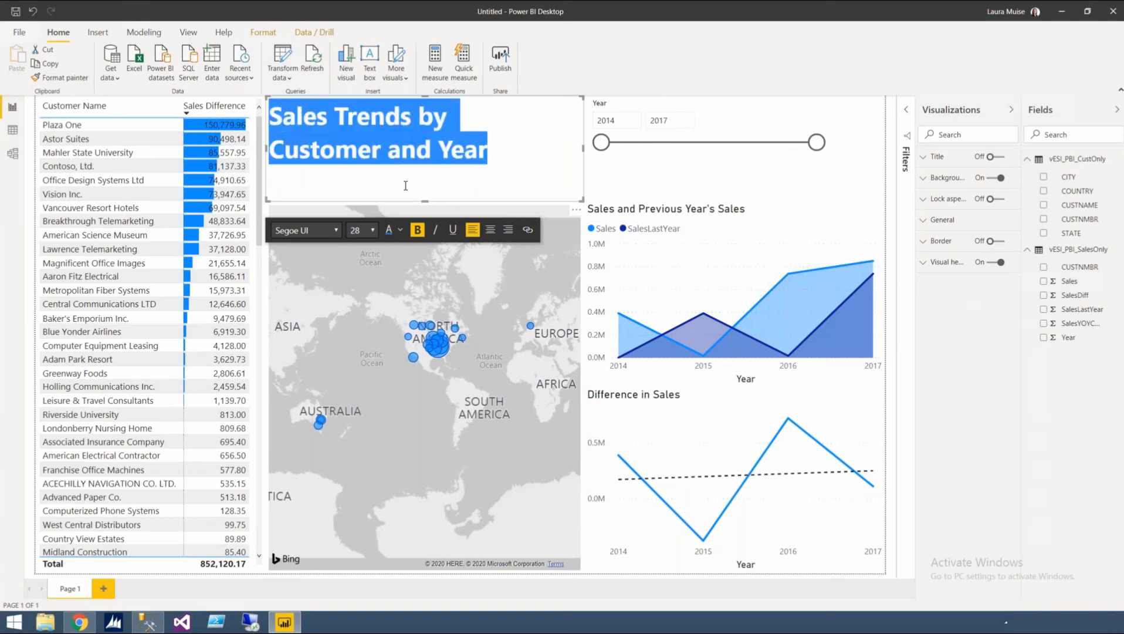
{"action": "left_click", "coordinate": [491, 230]}
{"action": "left_click", "coordinate": [662, 85]}
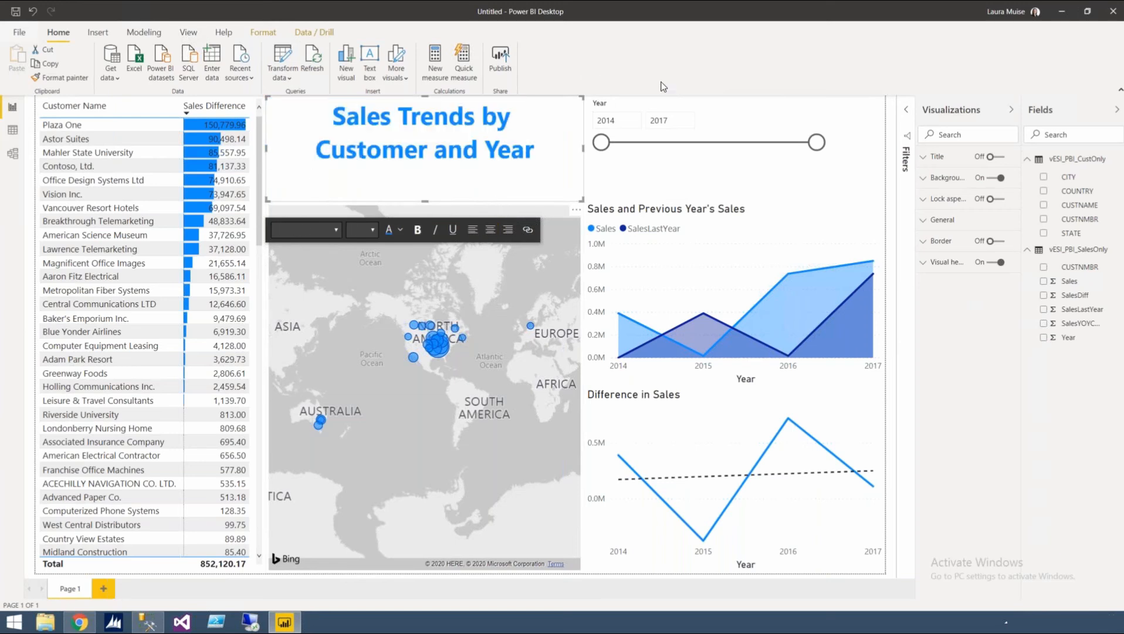
Step: Set the page background to a gray theme color with 0% transparency
{"action": "left_click", "coordinate": [868, 132]}
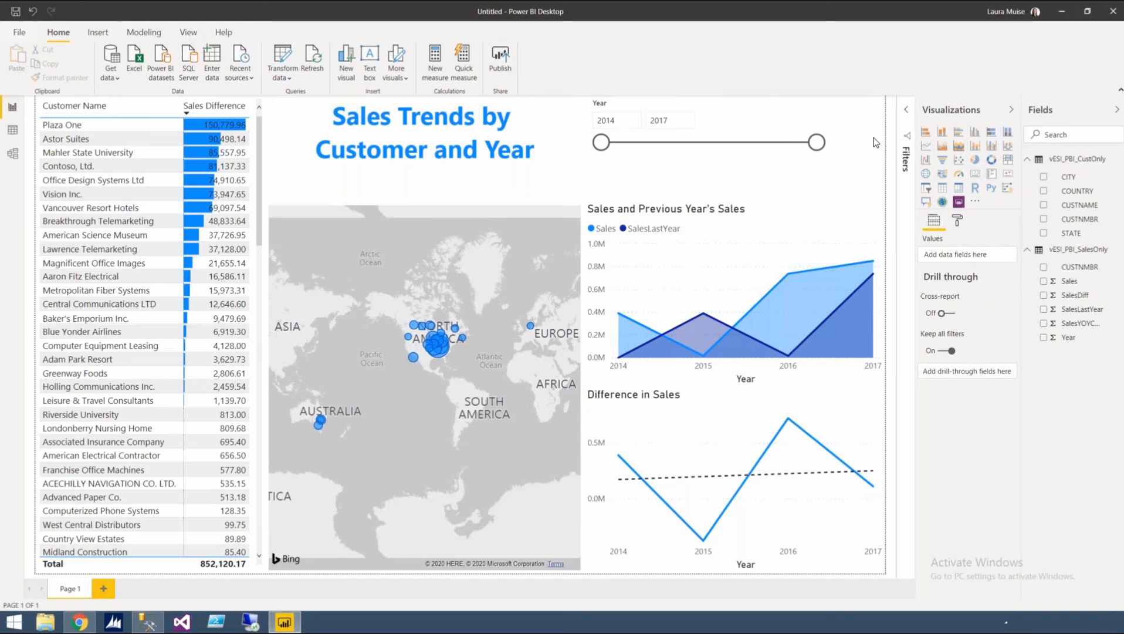
{"action": "left_click", "coordinate": [959, 225]}
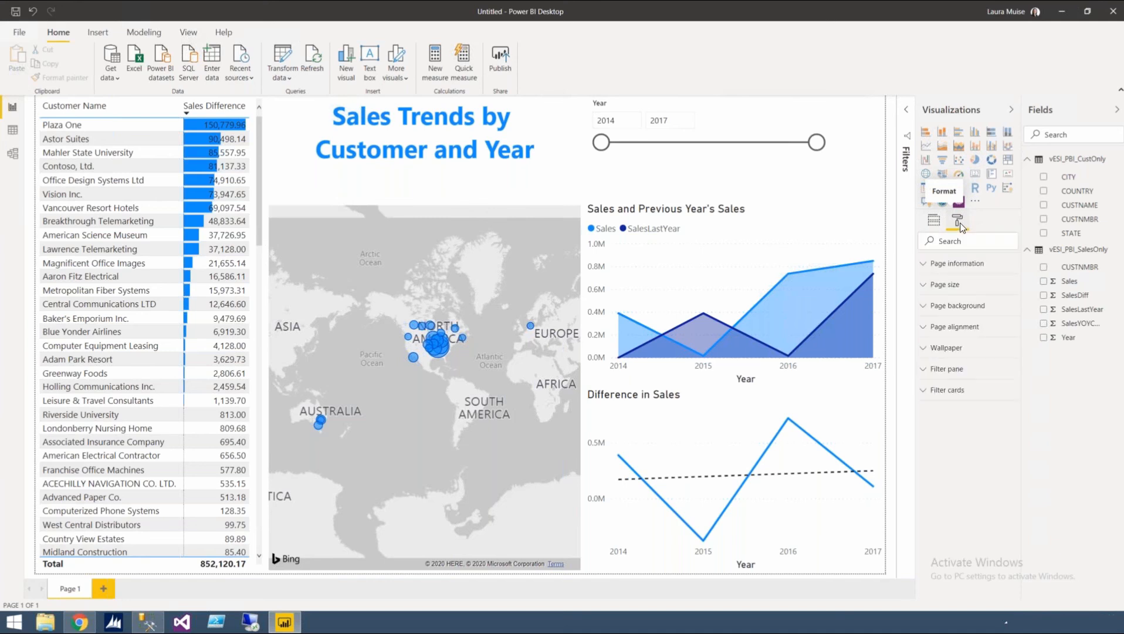
{"action": "left_click", "coordinate": [956, 306]}
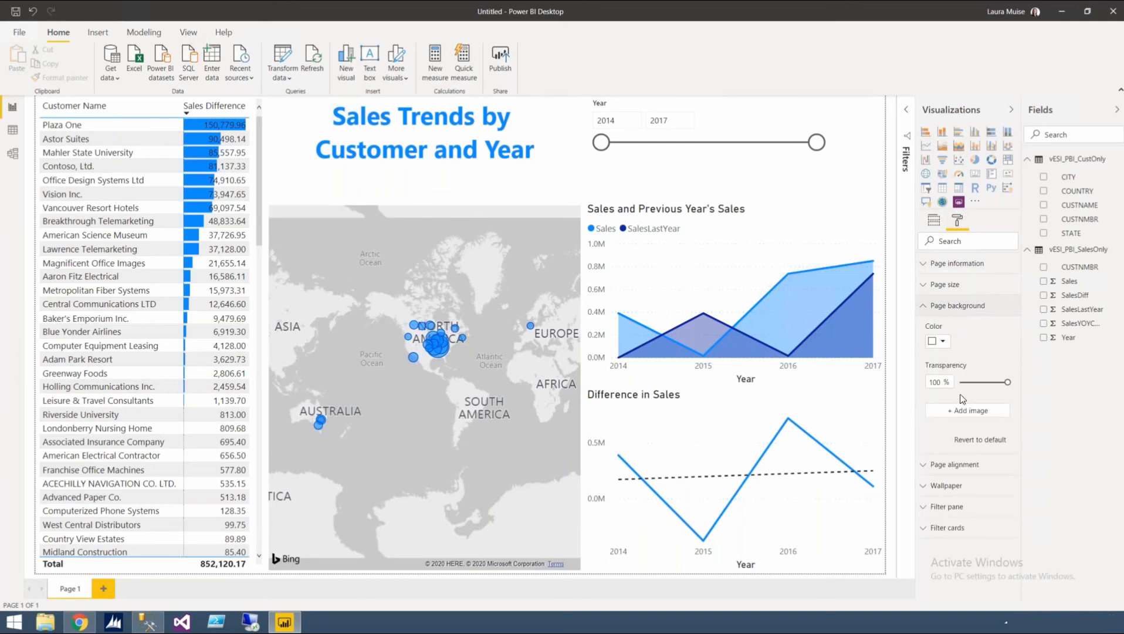
{"action": "left_click", "coordinate": [942, 345]}
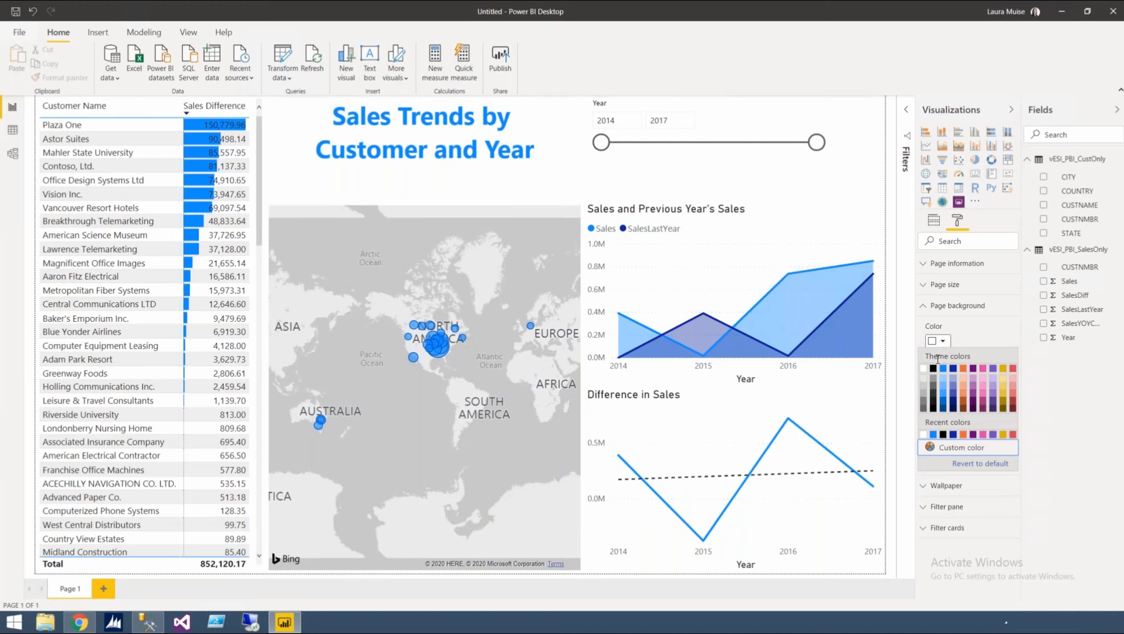
{"action": "left_click", "coordinate": [923, 391]}
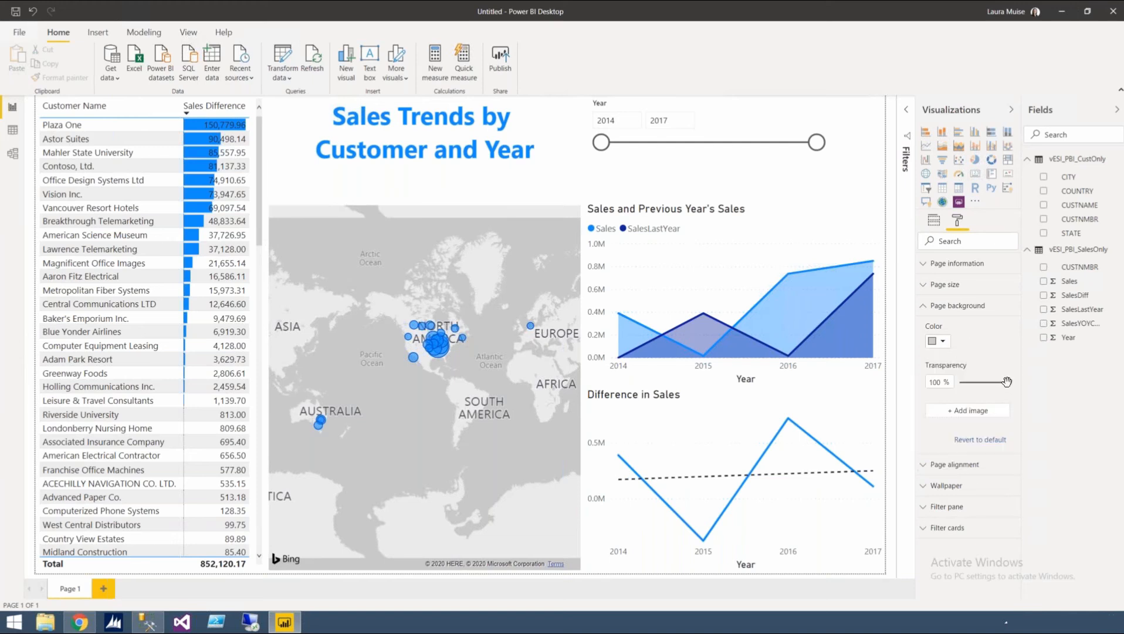
{"action": "left_click_drag", "start_coordinate": [1006, 382], "coordinate": [959, 385]}
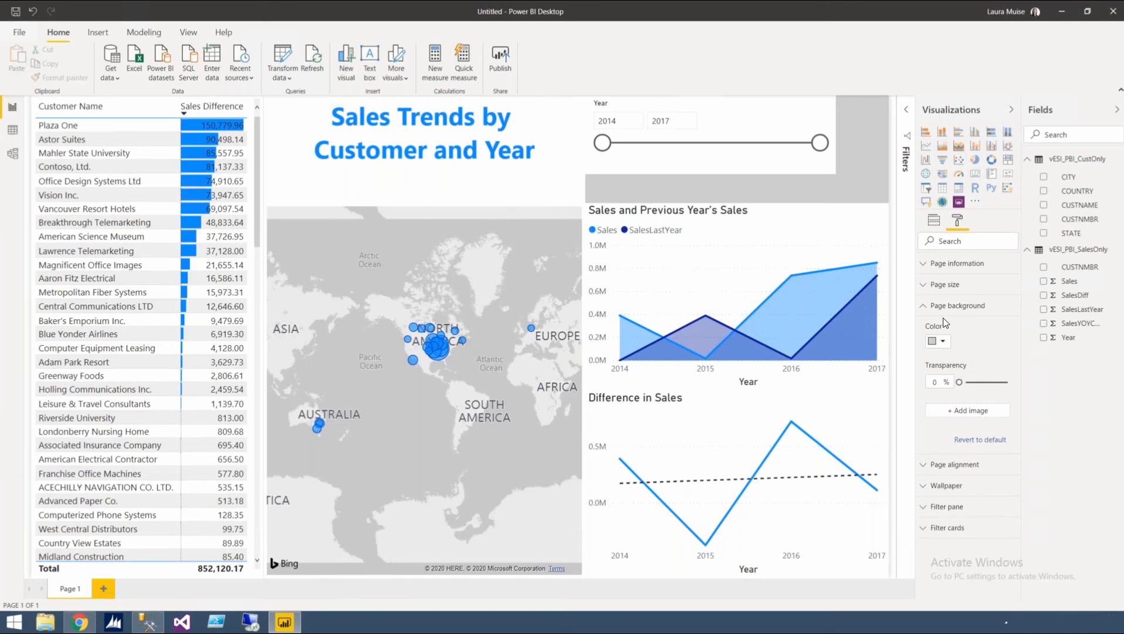
Step: Turn off the background of the Year slicer and of the title text box
{"action": "left_click", "coordinate": [752, 162]}
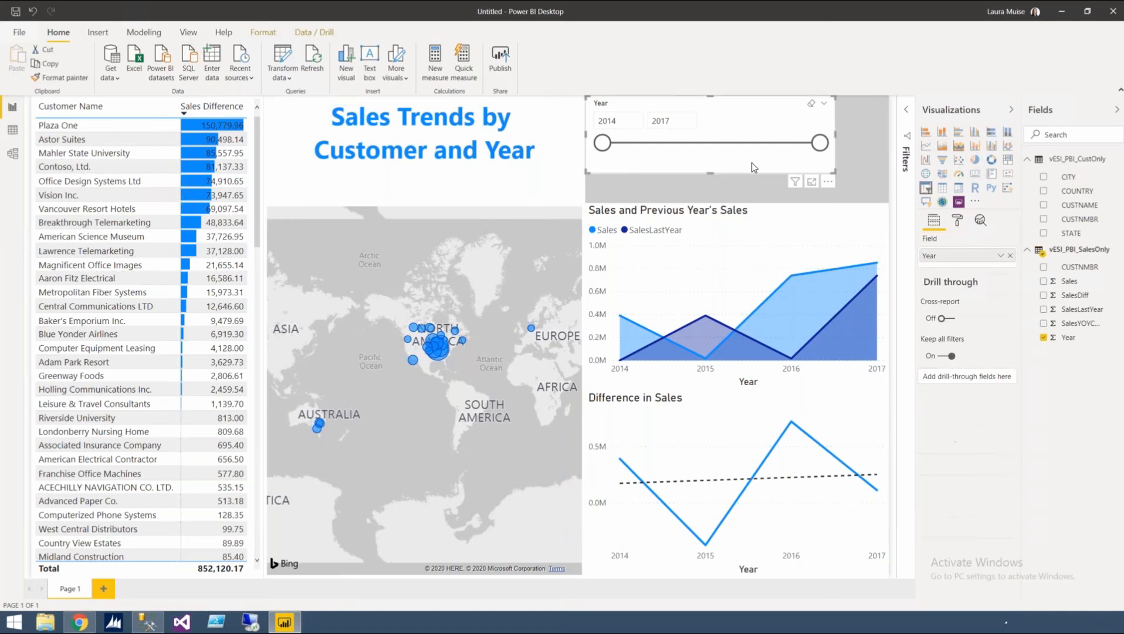
{"action": "left_click", "coordinate": [957, 220]}
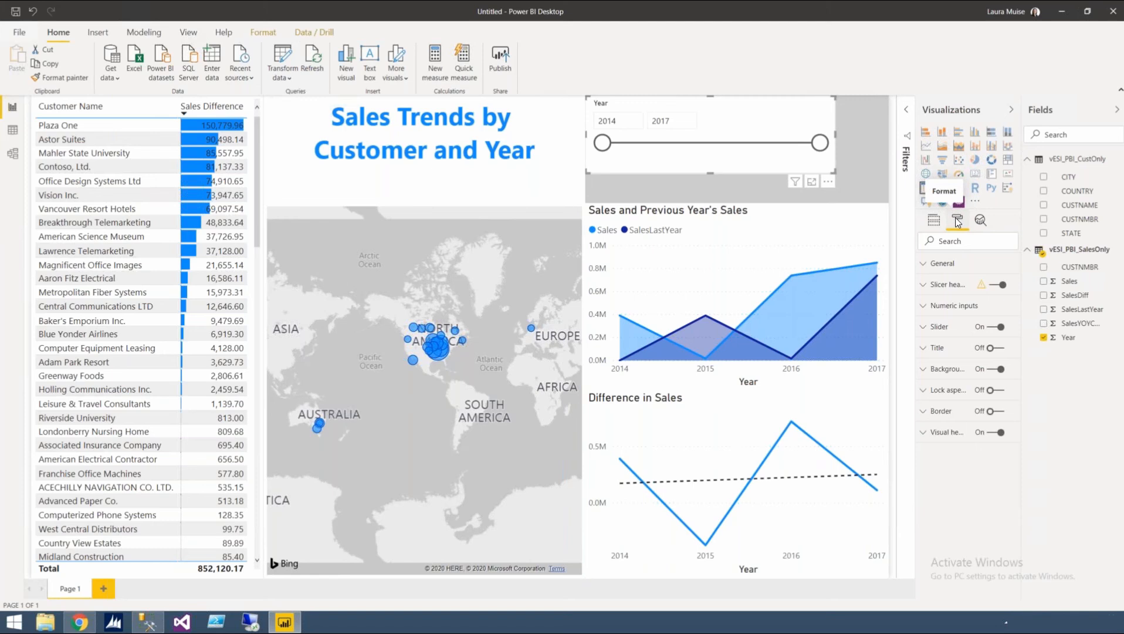
{"action": "left_click", "coordinate": [997, 369]}
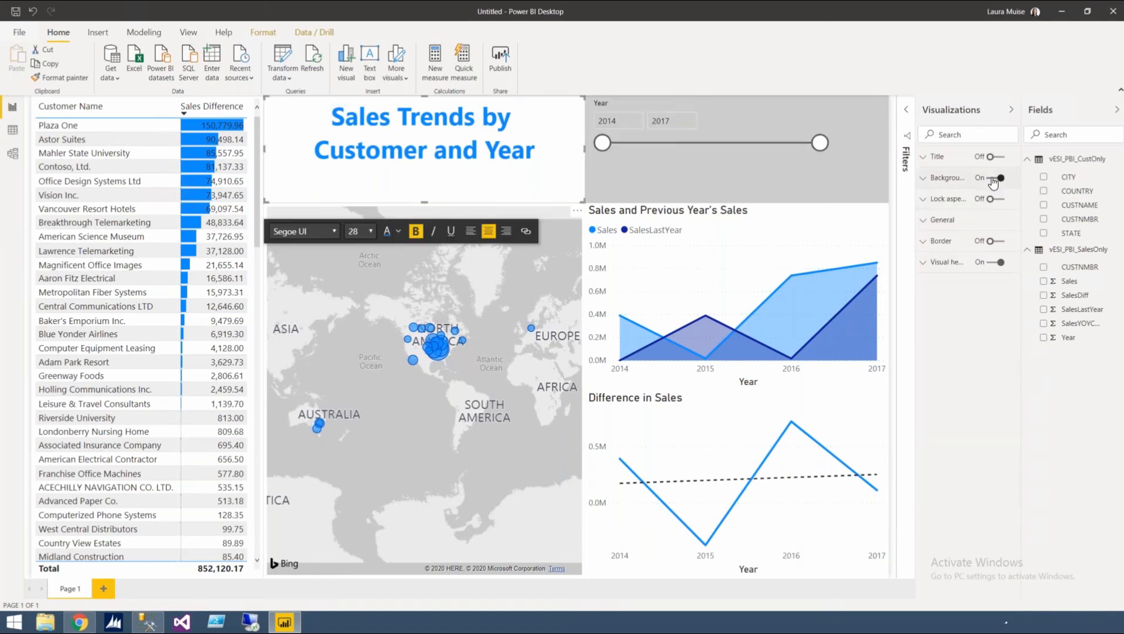
{"action": "left_click", "coordinate": [993, 178]}
Step: Turn off the background of the "Sales and Previous Year's Sales" chart and the "Difference in Sales" chart
{"action": "left_click", "coordinate": [773, 218]}
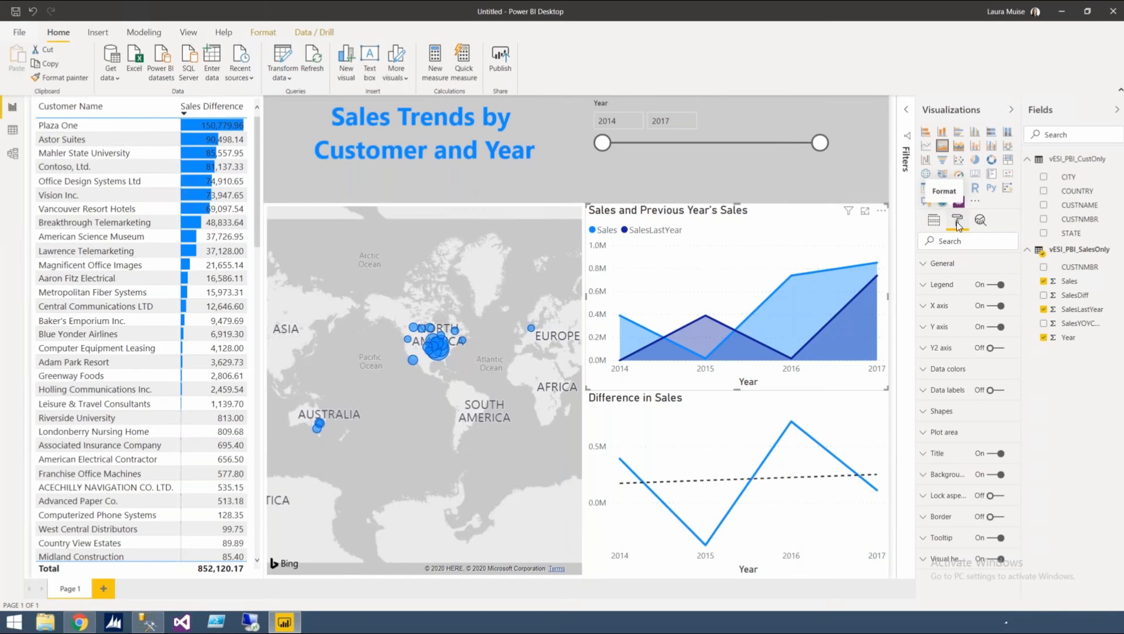
{"action": "left_click", "coordinate": [992, 476]}
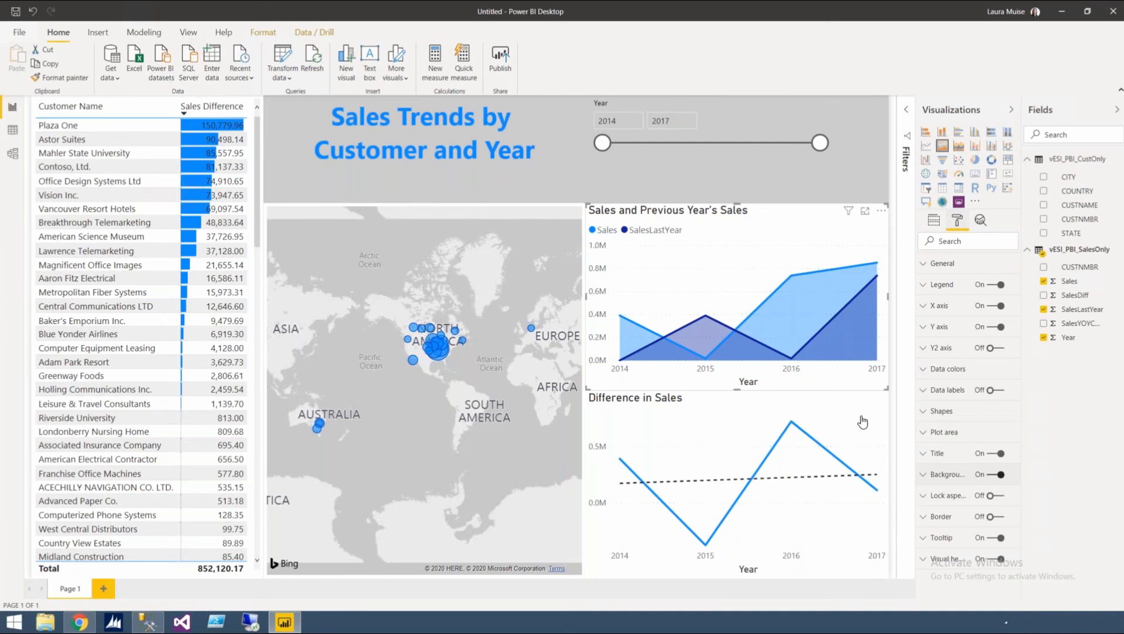
{"action": "left_click", "coordinate": [820, 404]}
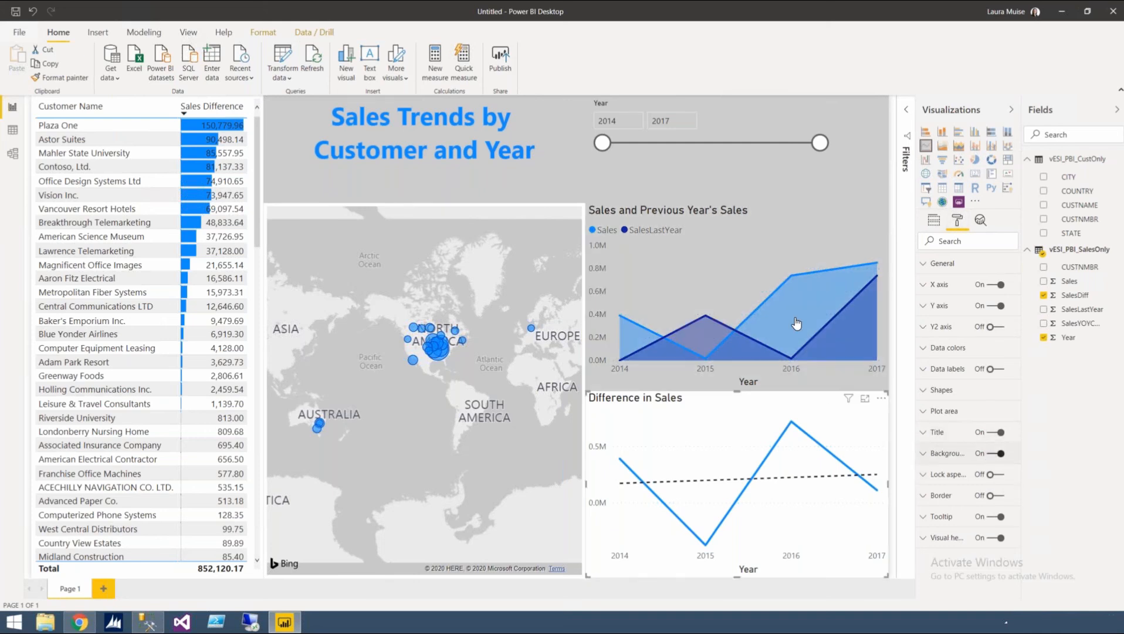
{"action": "left_click", "coordinate": [977, 456]}
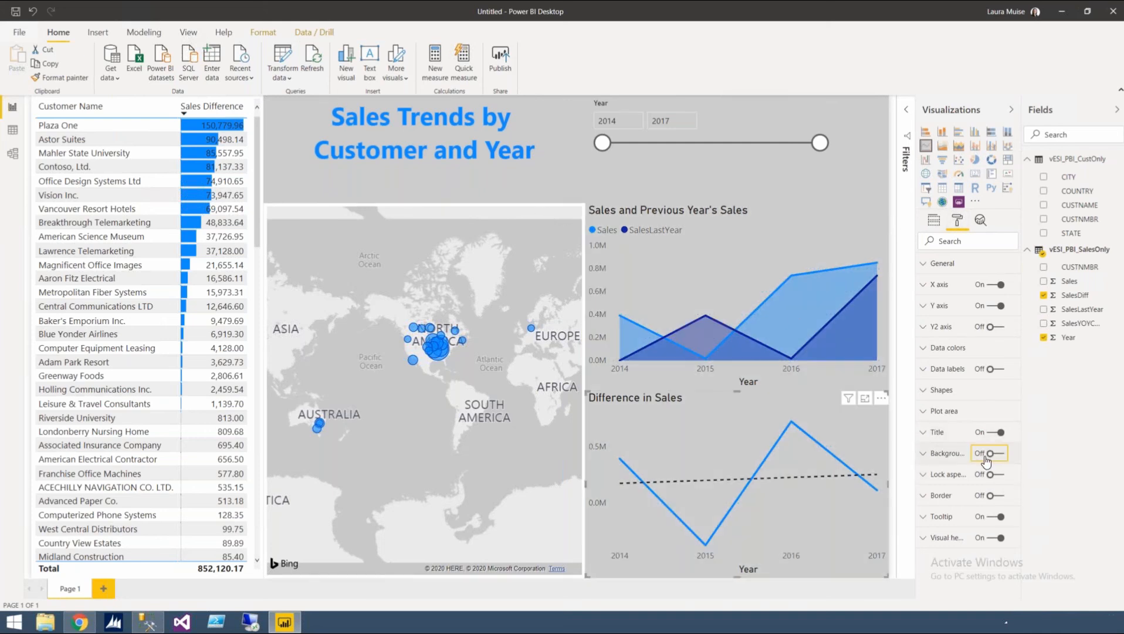
Step: Examine the customer bubbles on the map up close over the United States
{"action": "left_click", "coordinate": [525, 237]}
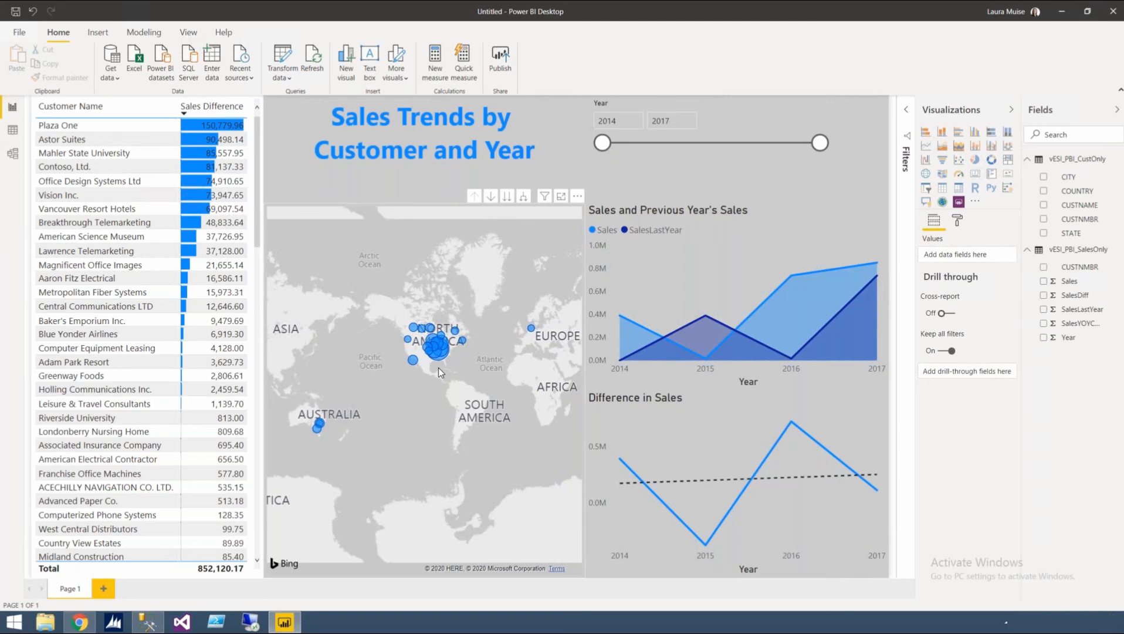
{"action": "scroll", "coordinate": [438, 367], "scroll_direction": "up", "scroll_amount": 3}
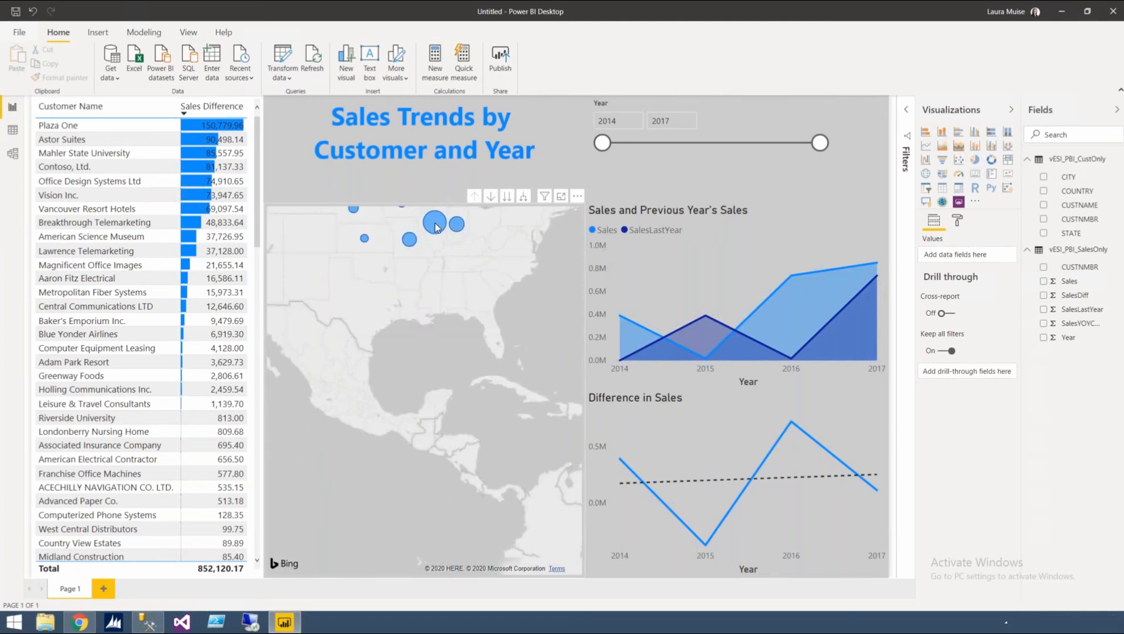
{"action": "left_click", "coordinate": [434, 226]}
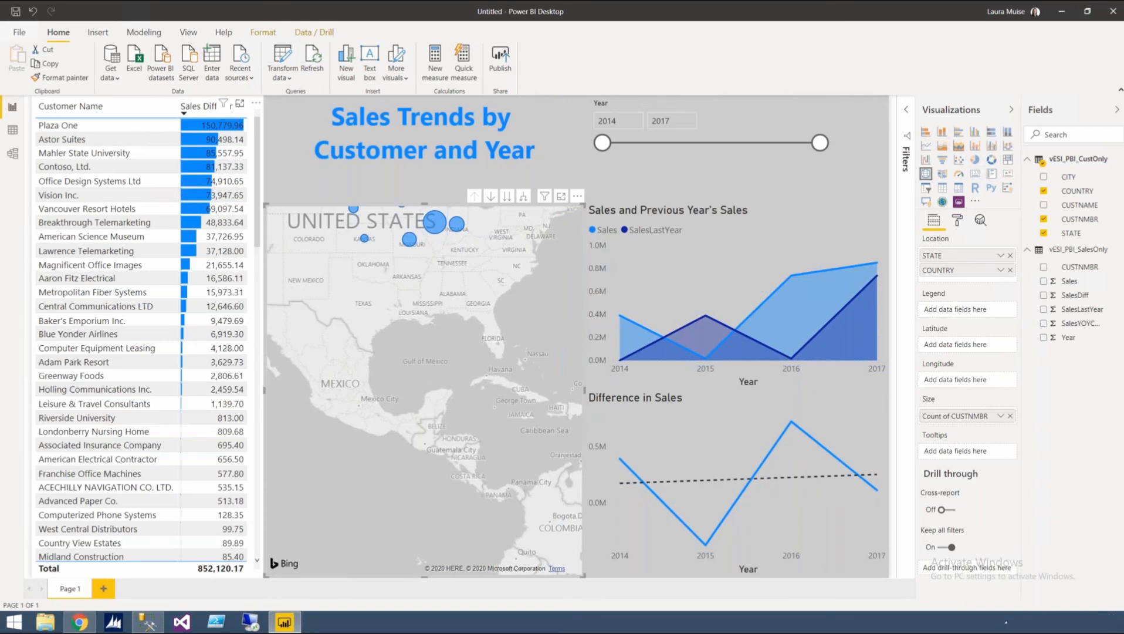
Step: Cross-filter the page by Plaza One, Astor Suites and Mahler State University, inspect their map bubbles, and clear the selection
{"action": "left_click", "coordinate": [65, 127]}
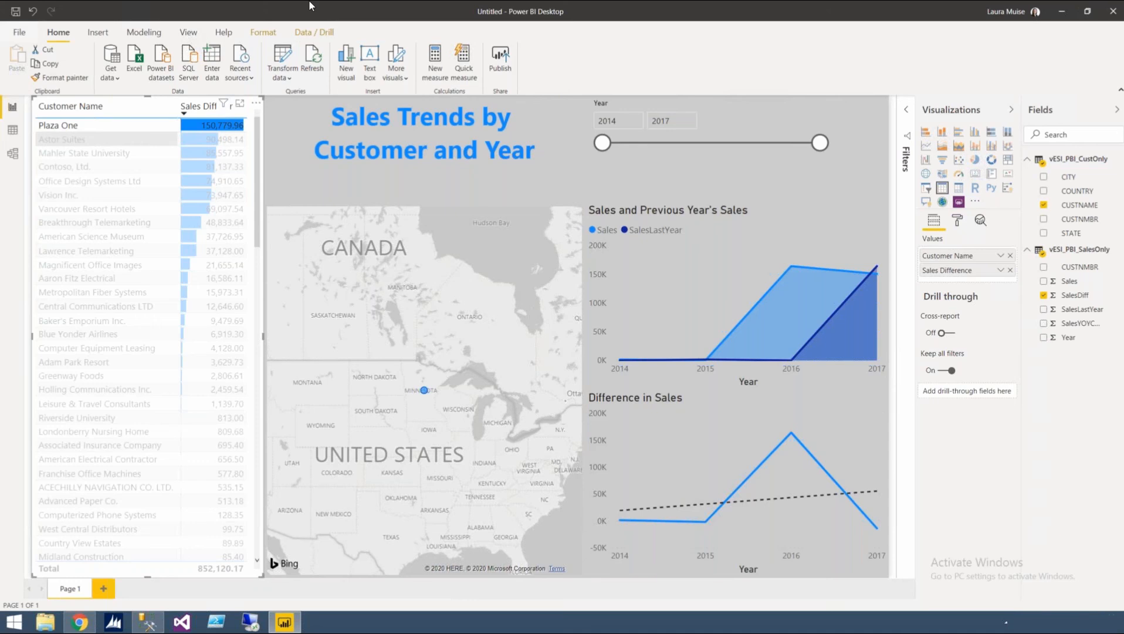
{"action": "left_click", "coordinate": [61, 139], "text": "ctrl"}
{"action": "left_click", "coordinate": [83, 154], "text": "ctrl"}
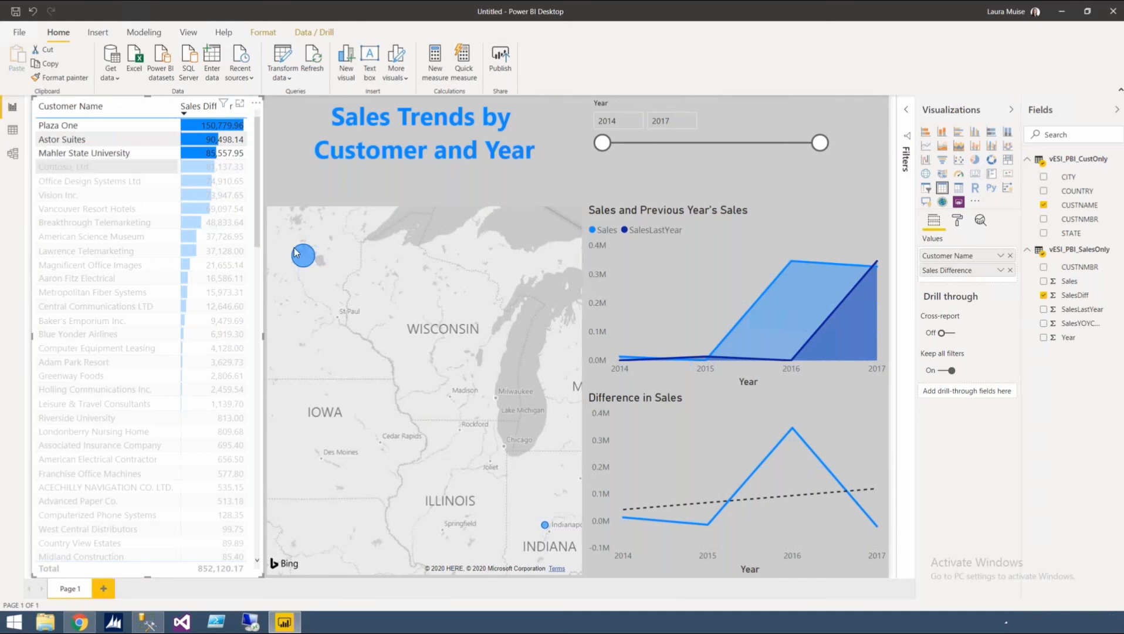
{"action": "mouse_move", "coordinate": [305, 259]}
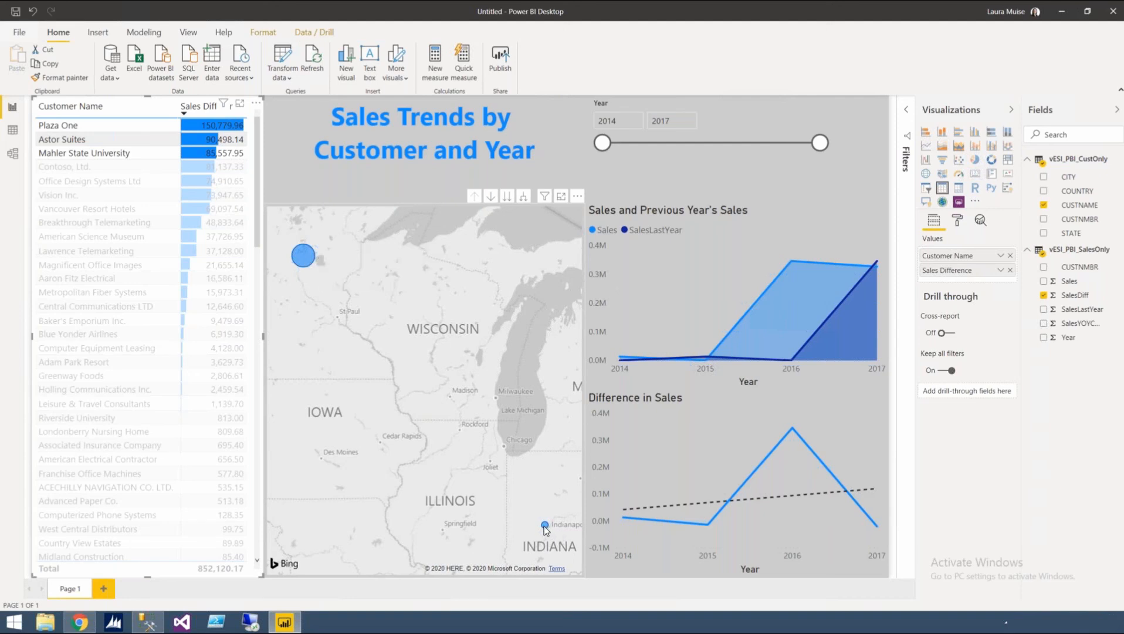
{"action": "mouse_move", "coordinate": [545, 527]}
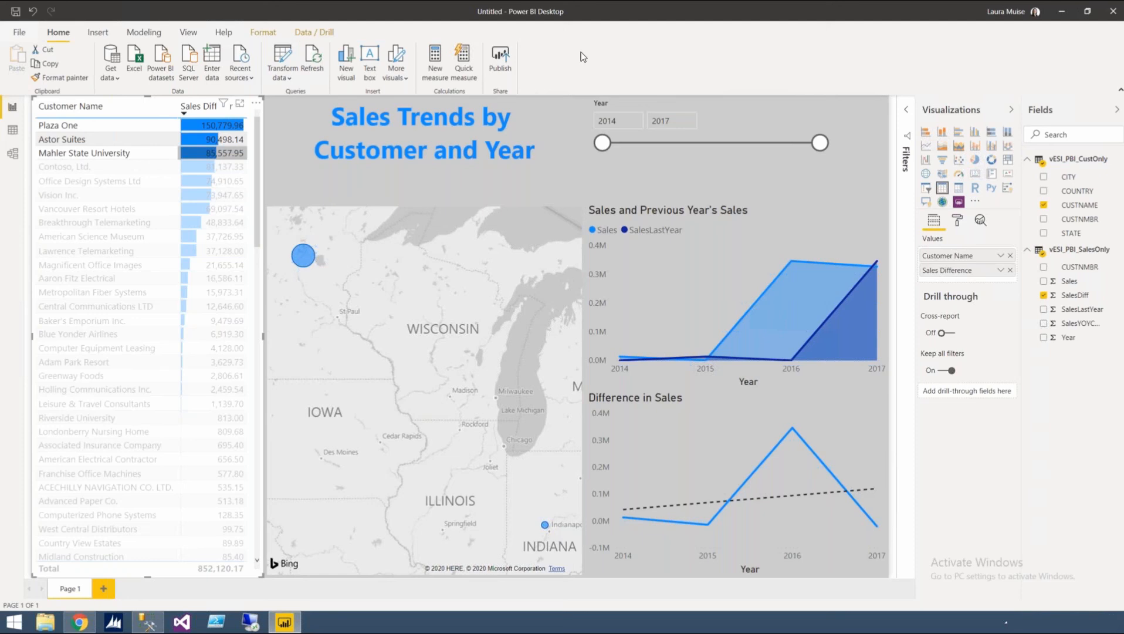
{"action": "key", "text": "Tab"}
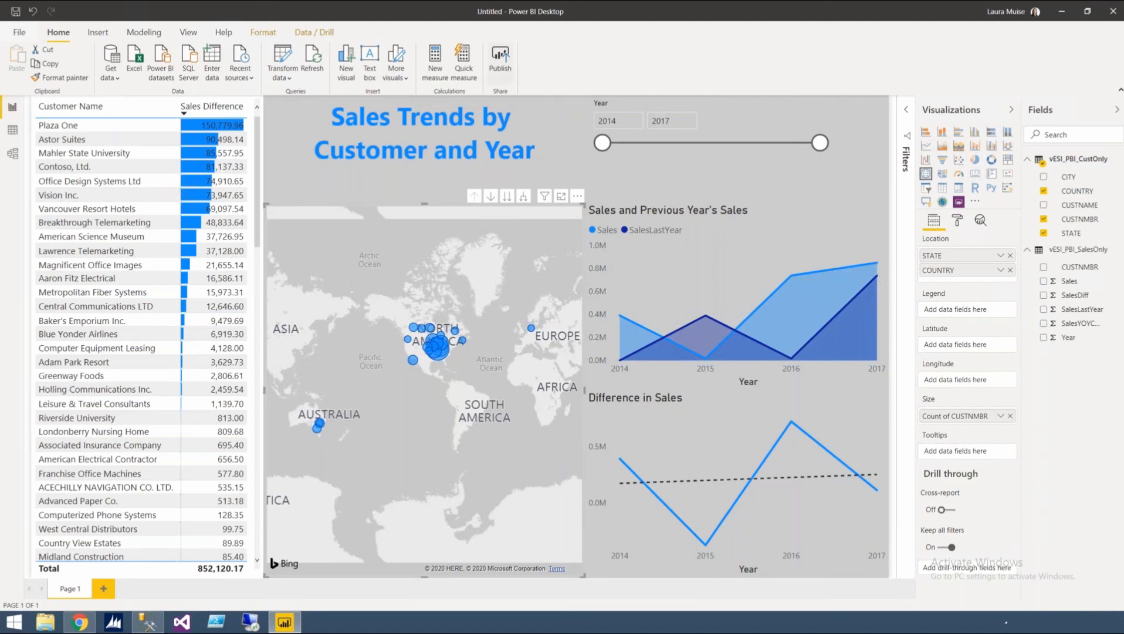
Step: Start publishing the report and save it as a Power BI file named demo in the PowerBI folder
{"action": "left_click", "coordinate": [500, 63]}
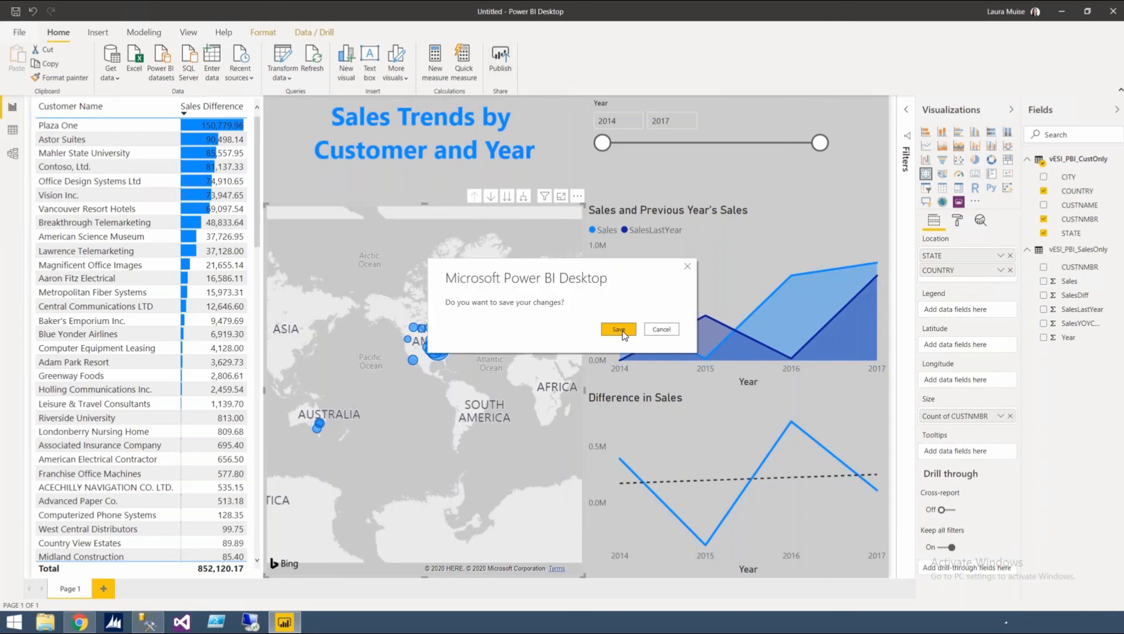
{"action": "left_click", "coordinate": [622, 332]}
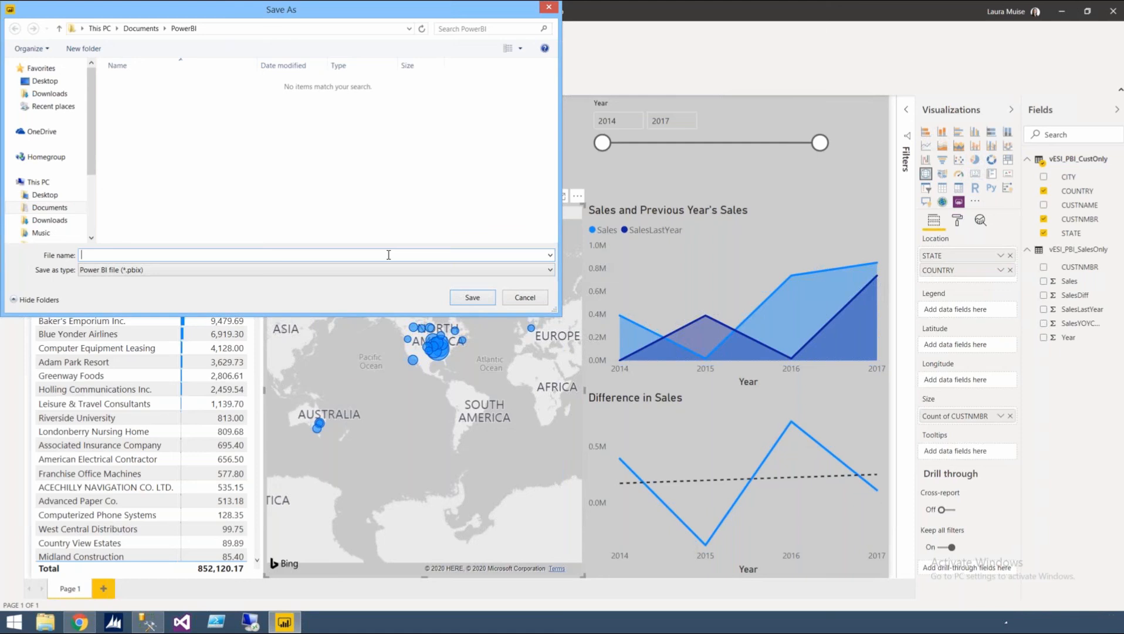
{"action": "type", "text": "demo"}
{"action": "left_click", "coordinate": [472, 297]}
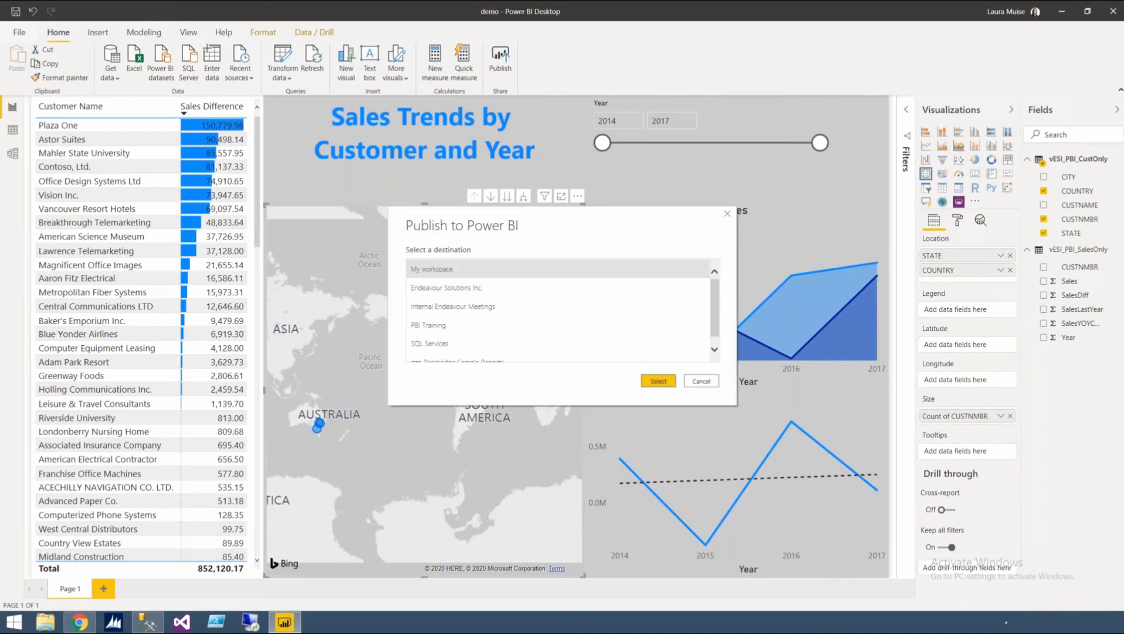
Step: Publish the report to the PBI Training workspace and dismiss the publishing dialog
{"action": "left_click", "coordinate": [437, 326]}
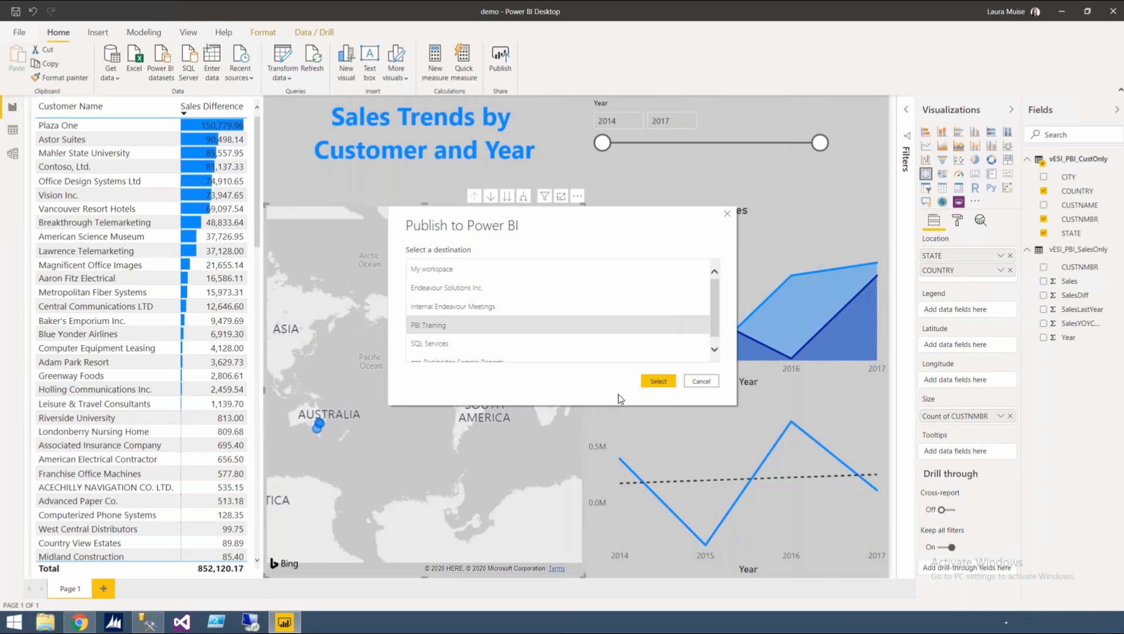
{"action": "left_click", "coordinate": [656, 382]}
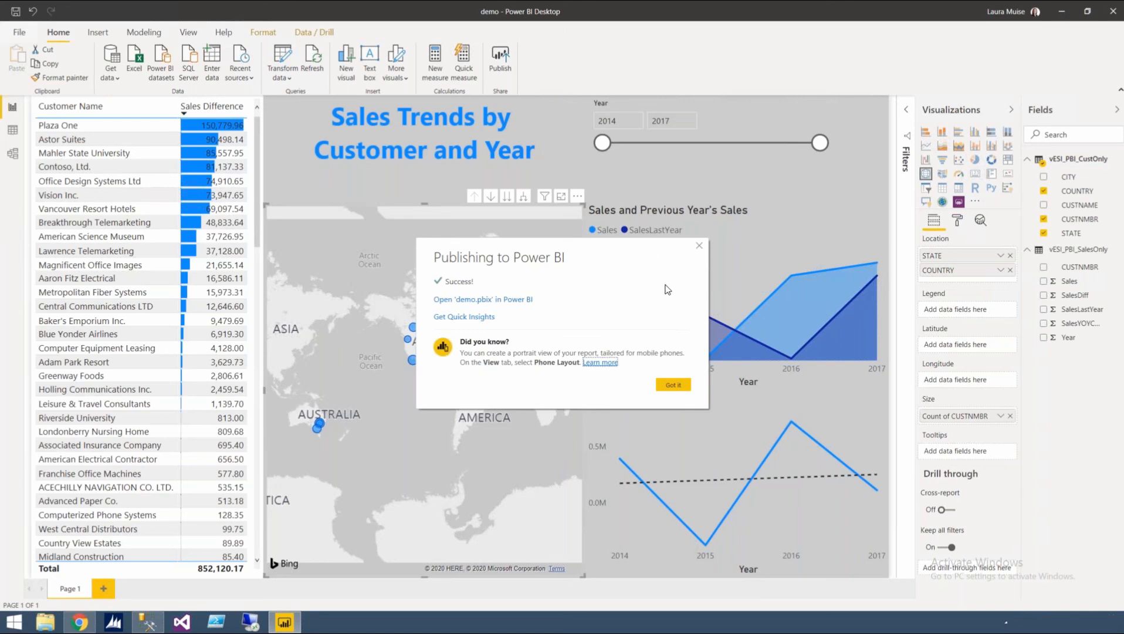
{"action": "left_click", "coordinate": [674, 385]}
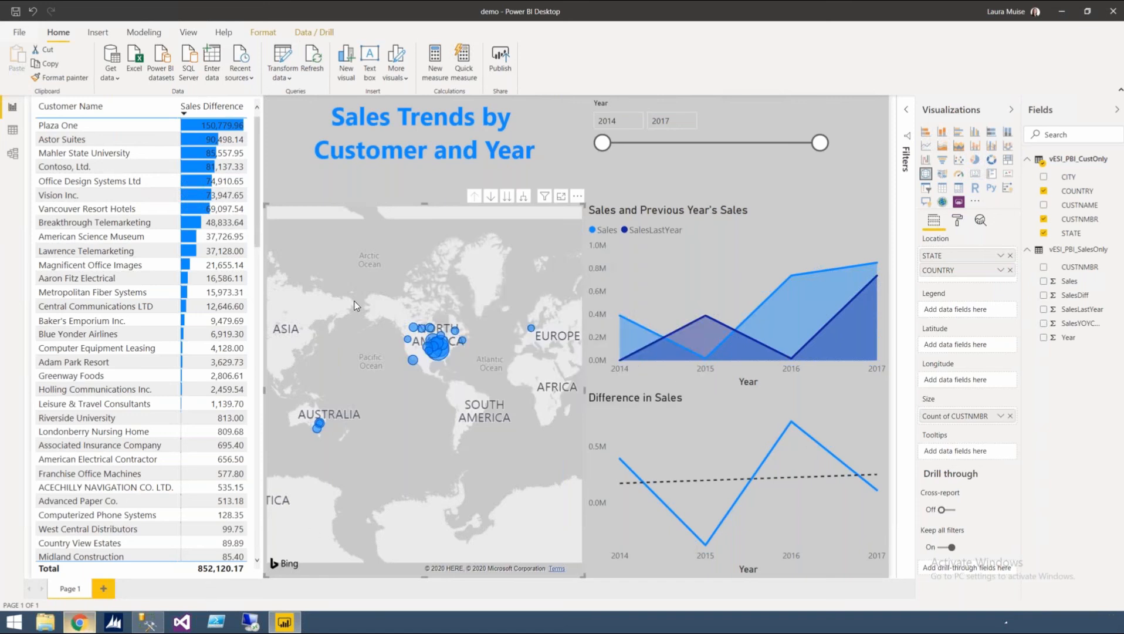
Step: Switch to the Power BI service in Chrome, check the workspace list, and open the demo report in PBI Training
{"action": "key", "text": "alt+Tab"}
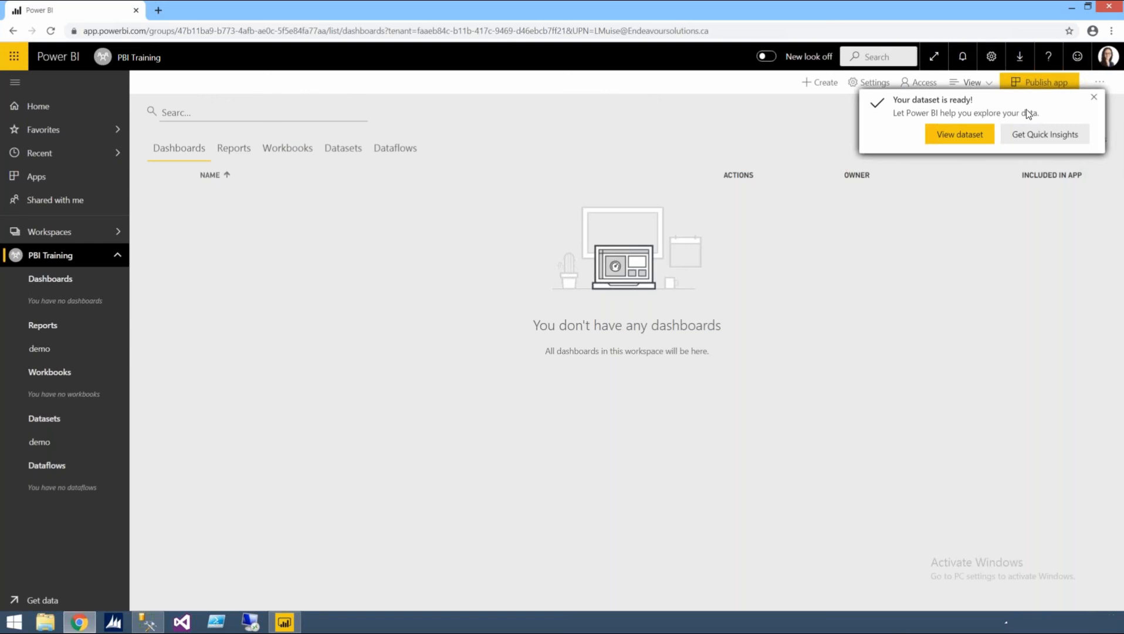
{"action": "left_click", "coordinate": [1094, 97]}
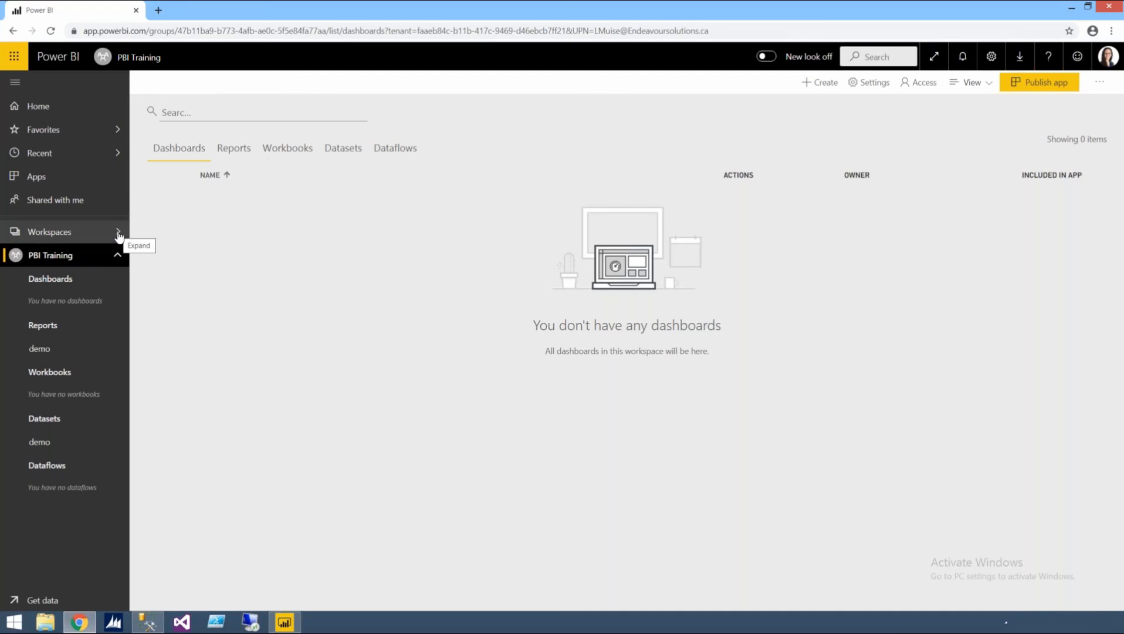
{"action": "left_click", "coordinate": [118, 234]}
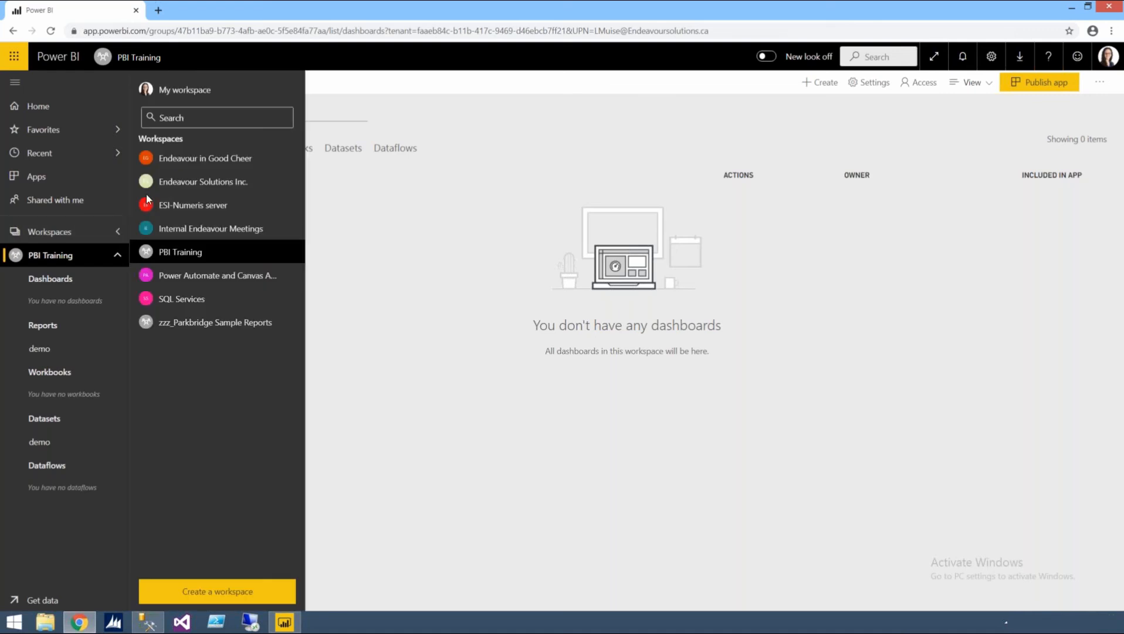
{"action": "left_click", "coordinate": [378, 276]}
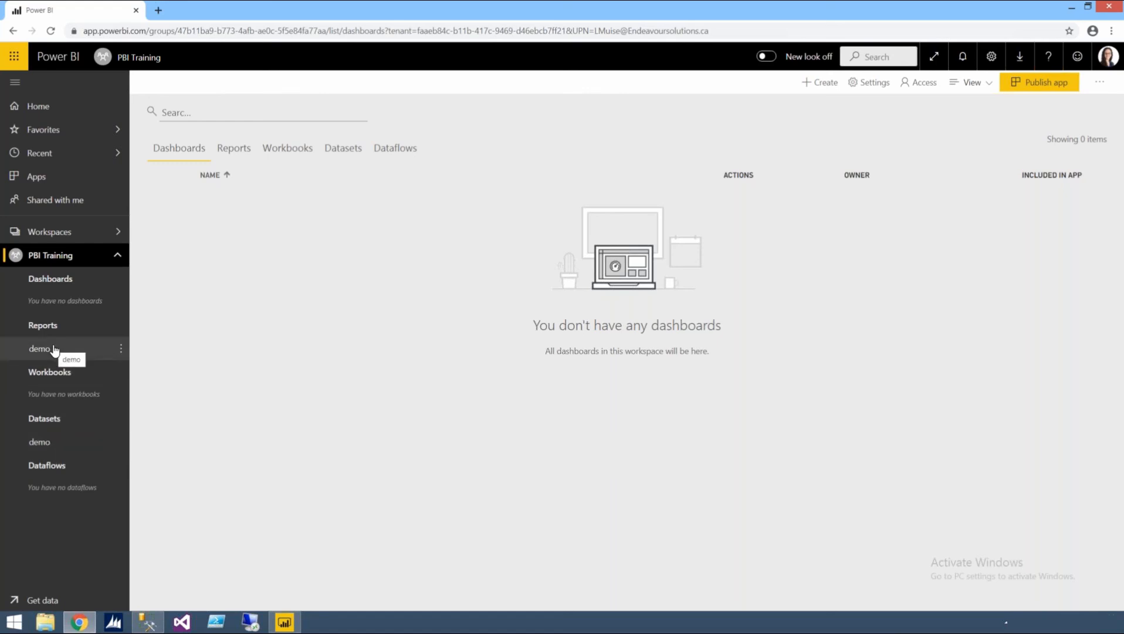
{"action": "left_click", "coordinate": [52, 352]}
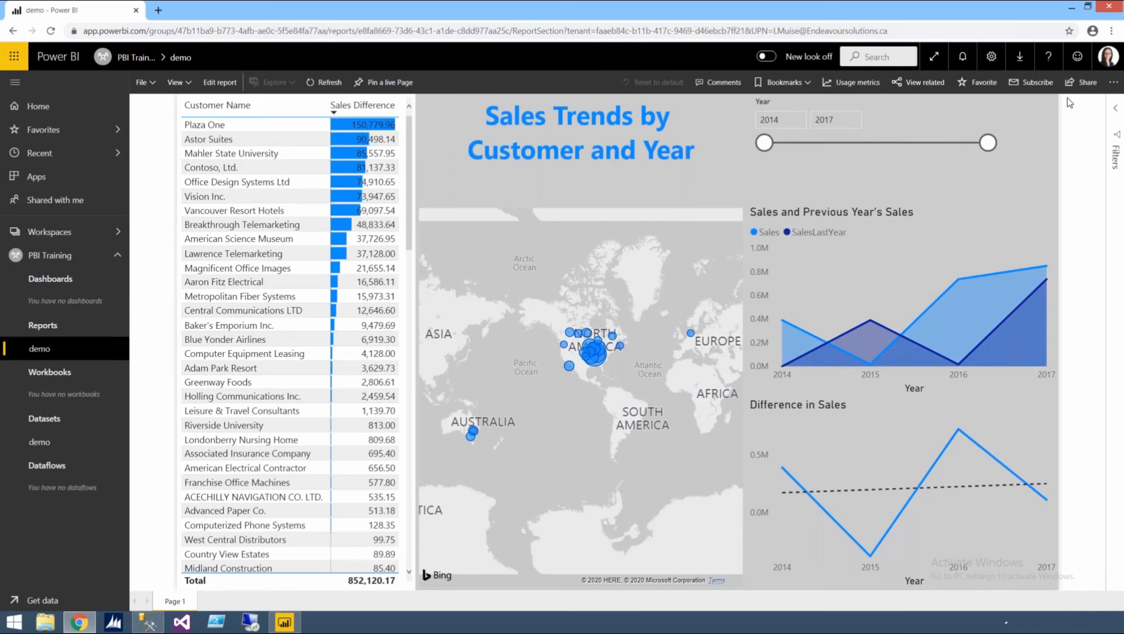
Step: Review the demo report's sharing options and access list, and leave without sharing
{"action": "left_click", "coordinate": [1081, 82]}
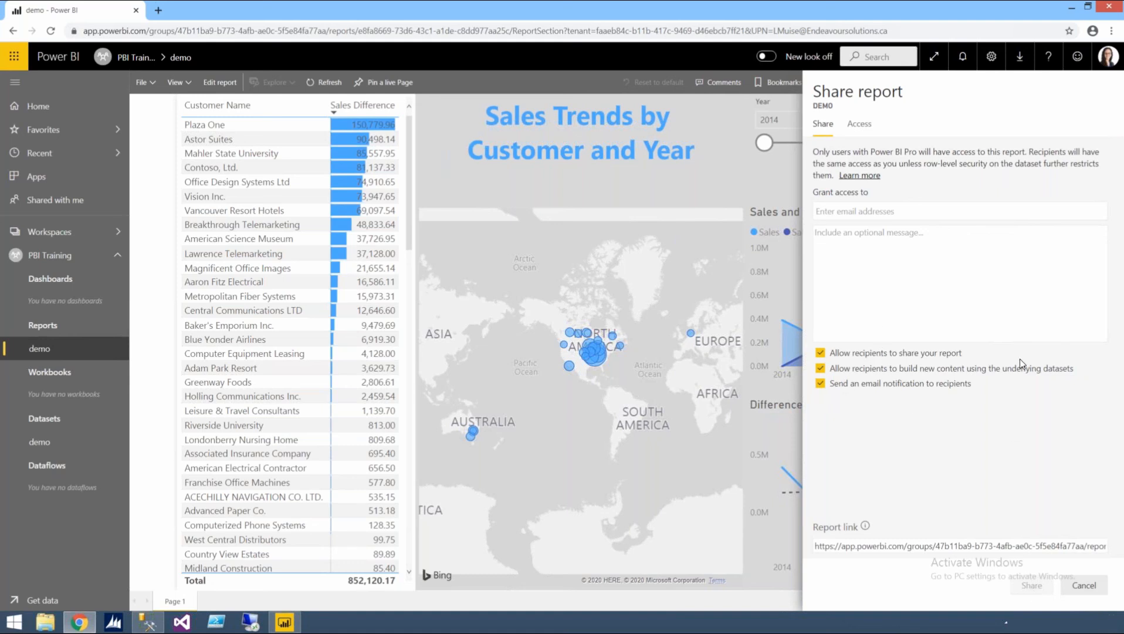
{"action": "left_click", "coordinate": [856, 128]}
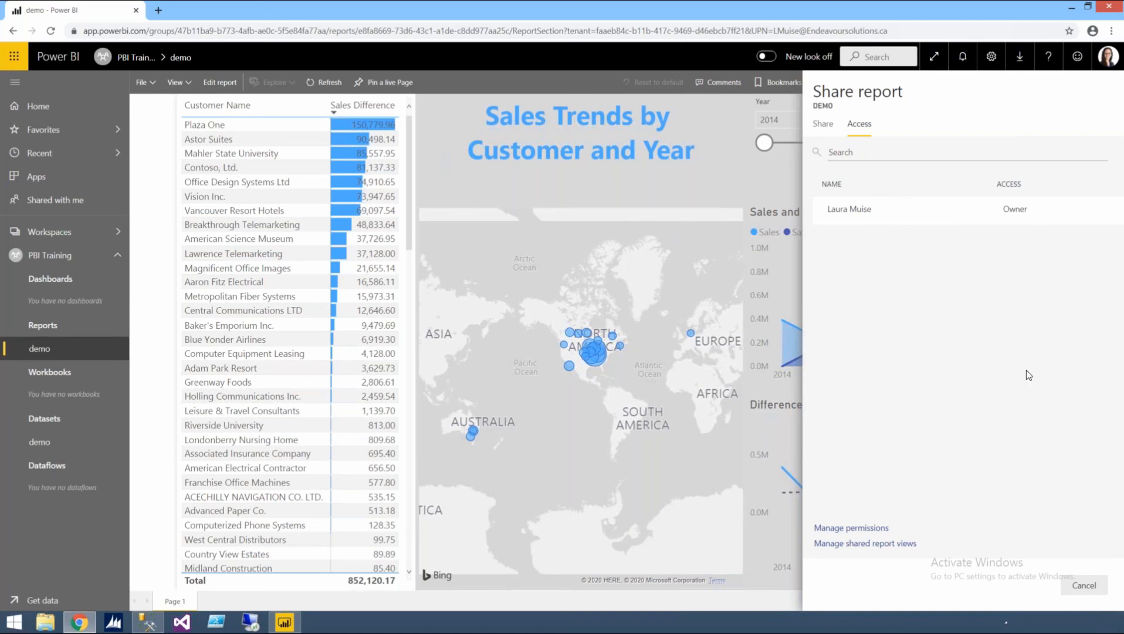
{"action": "left_click", "coordinate": [1083, 585]}
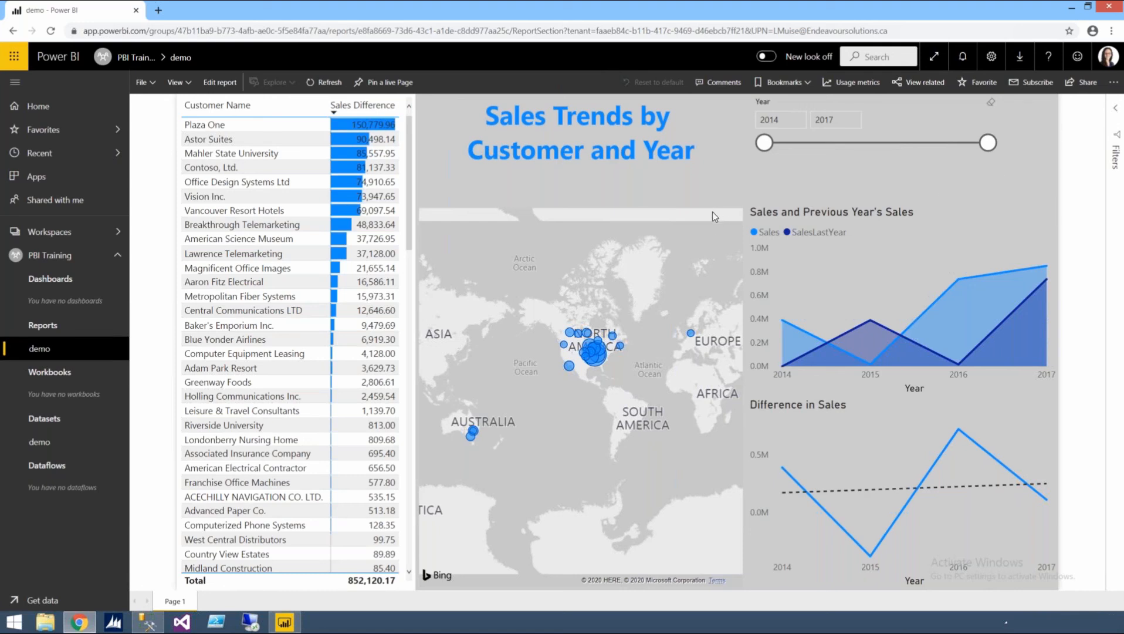
Step: Pin the report page live to a new dashboard named "Sales Trends" and open that dashboard
{"action": "mouse_move", "coordinate": [716, 213]}
{"action": "left_click", "coordinate": [392, 86]}
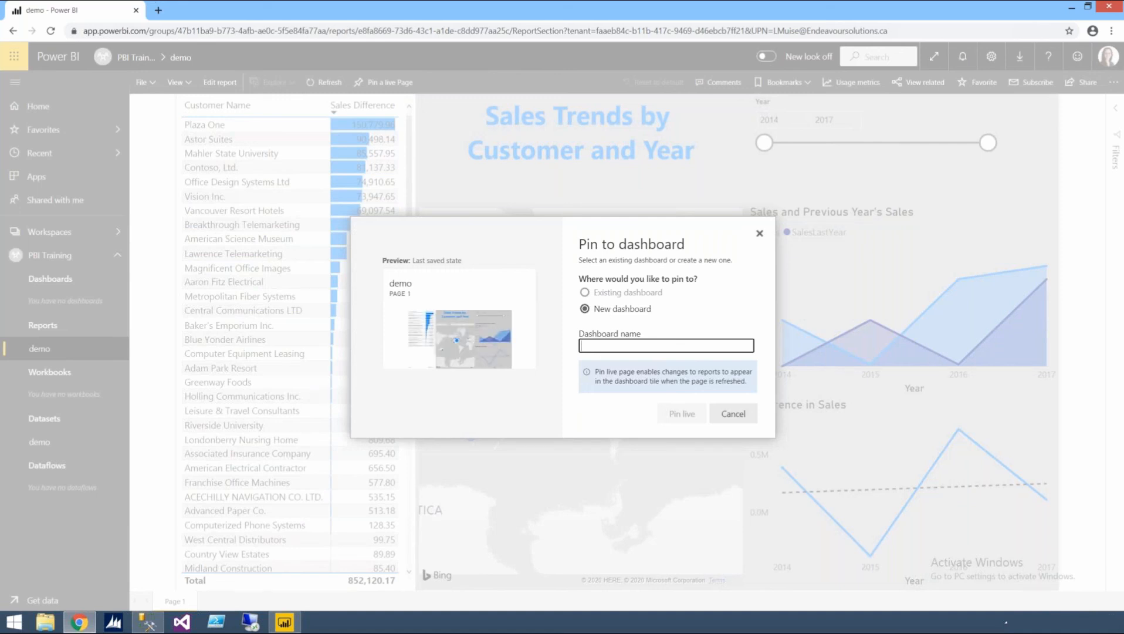
{"action": "type", "text": "Sales Trends"}
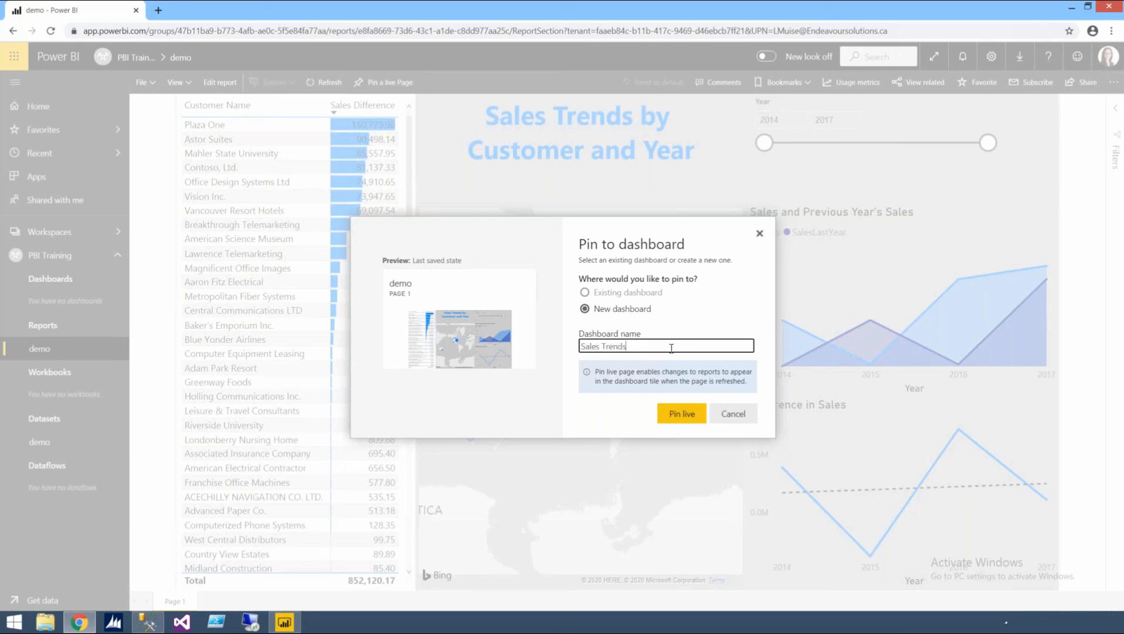
{"action": "left_click", "coordinate": [683, 414]}
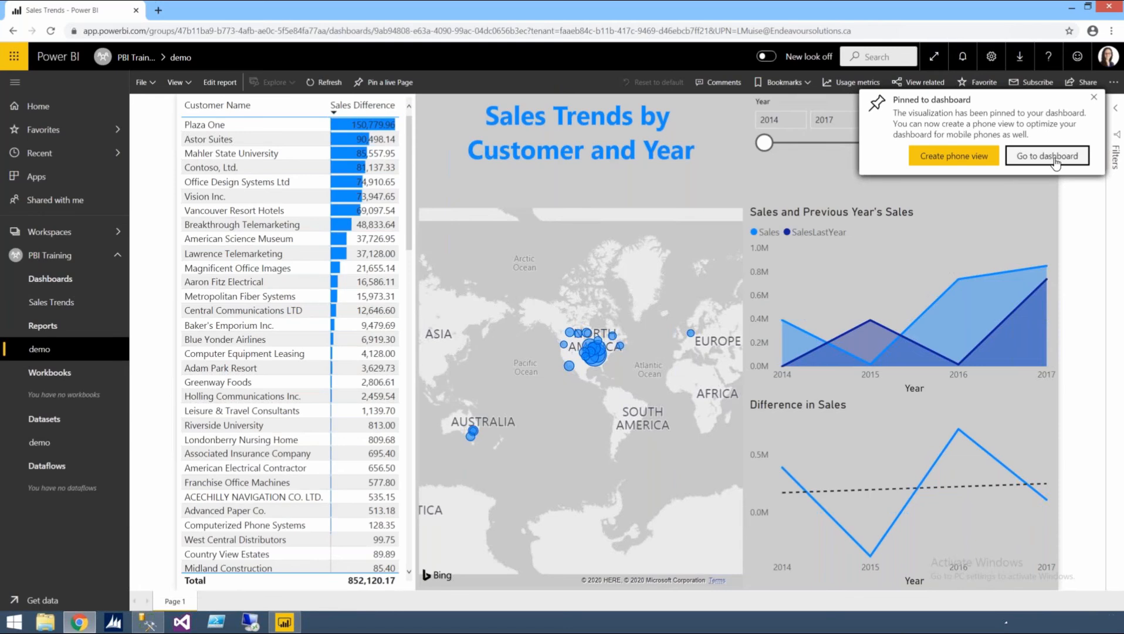
{"action": "left_click", "coordinate": [1052, 158]}
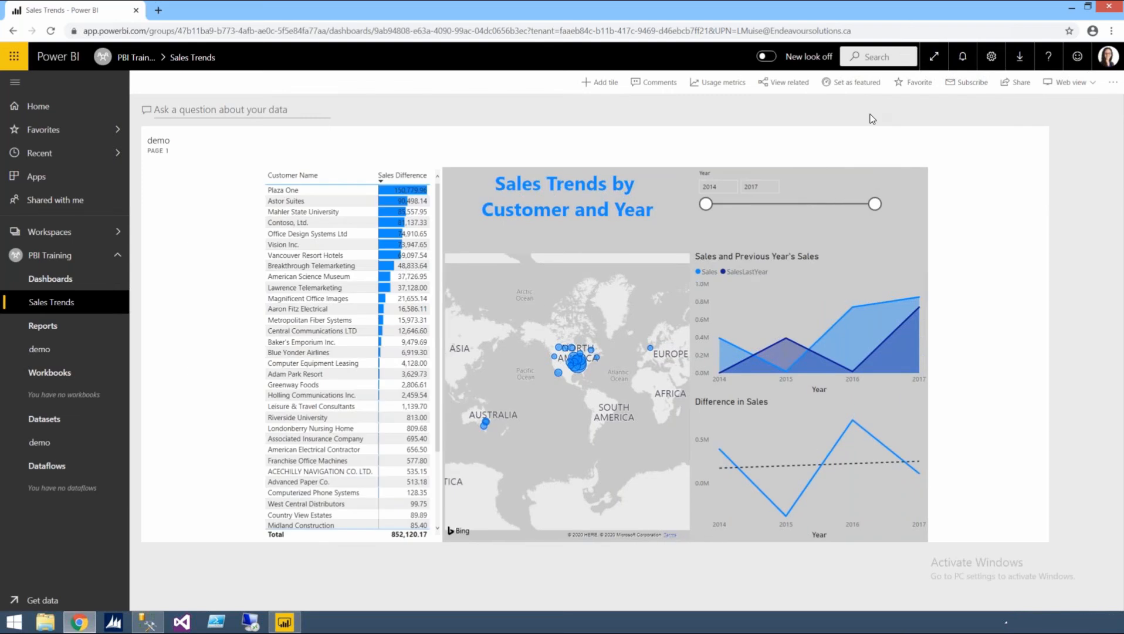
Step: Review the sharing options and access list of the Sales Trends dashboard
{"action": "left_click", "coordinate": [1015, 94]}
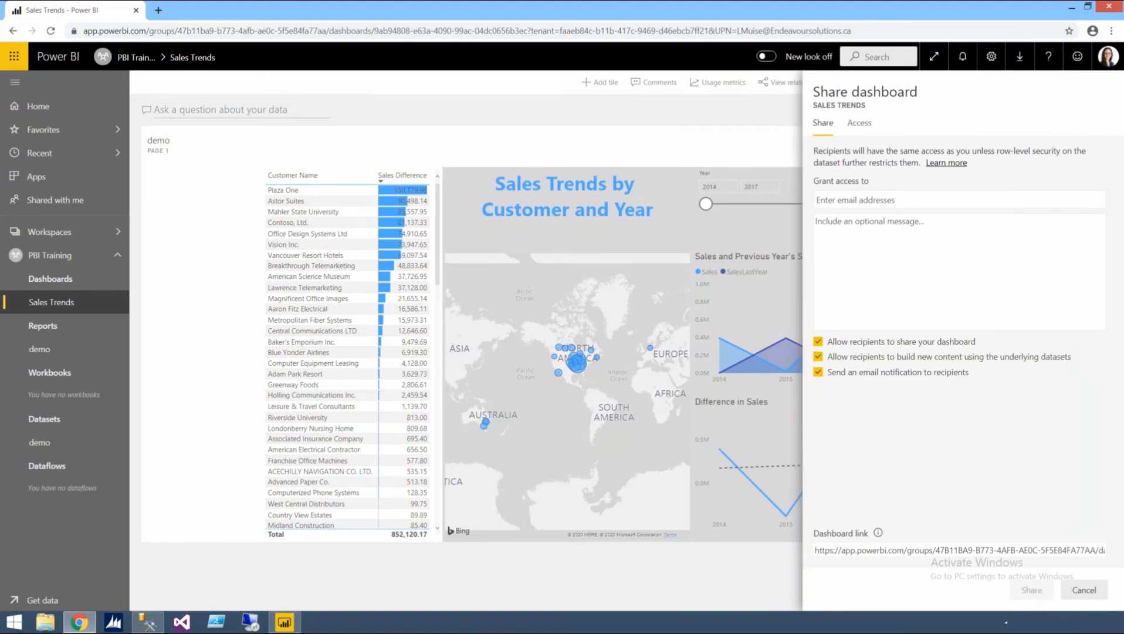
{"action": "left_click", "coordinate": [860, 124]}
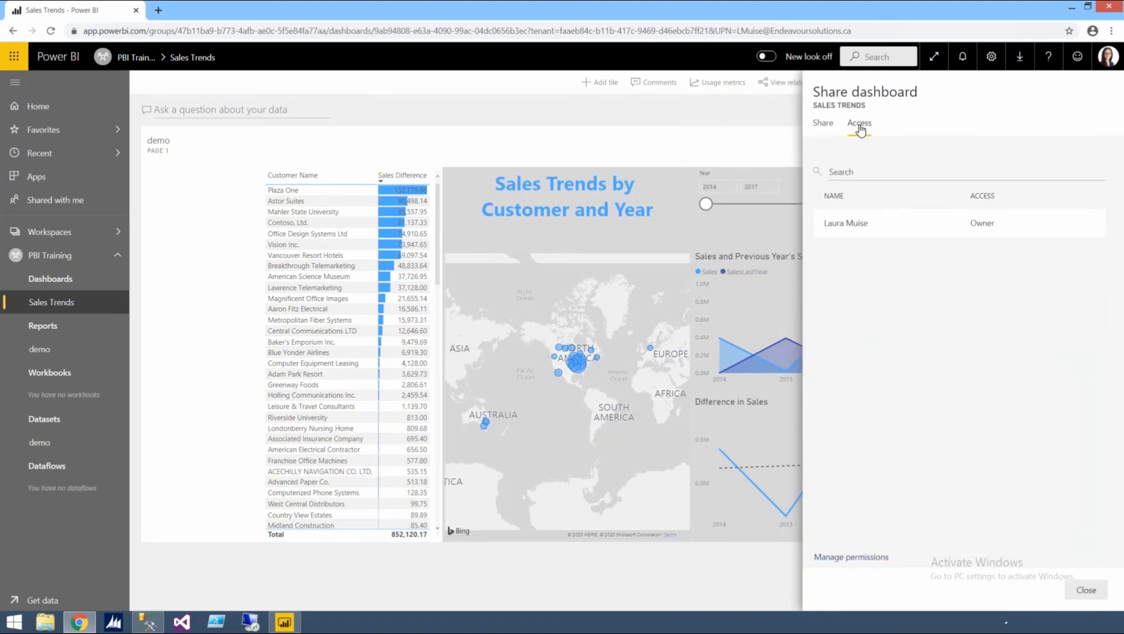
Step: Close the dashboard sharing pane and delete the live demo page tile from the Sales Trends dashboard
{"action": "left_click", "coordinate": [711, 129]}
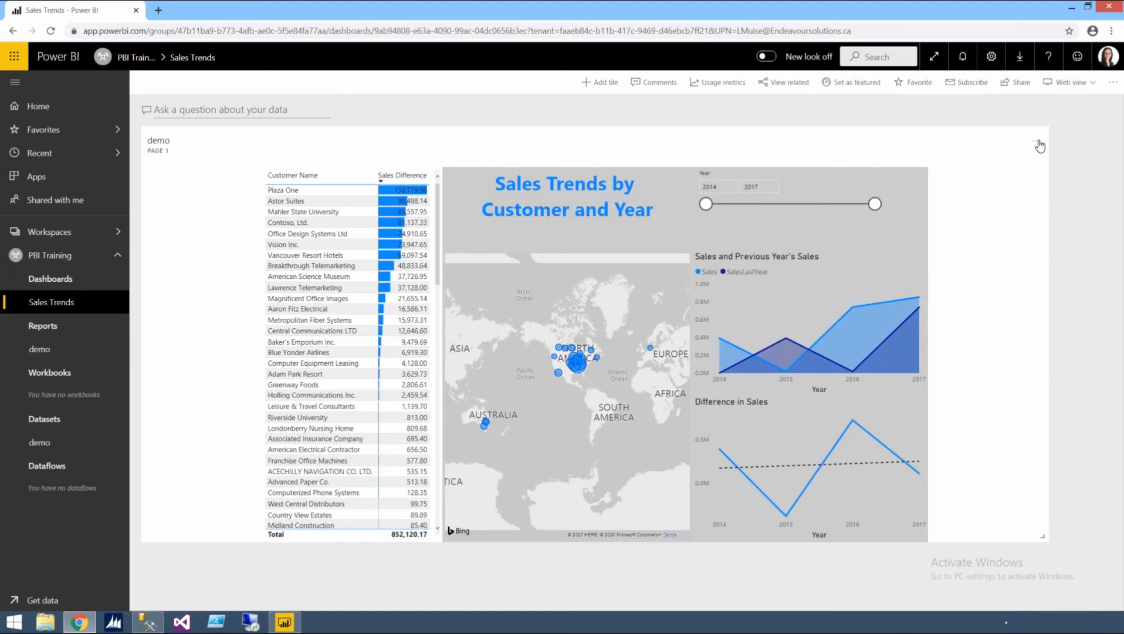
{"action": "left_click", "coordinate": [1039, 145]}
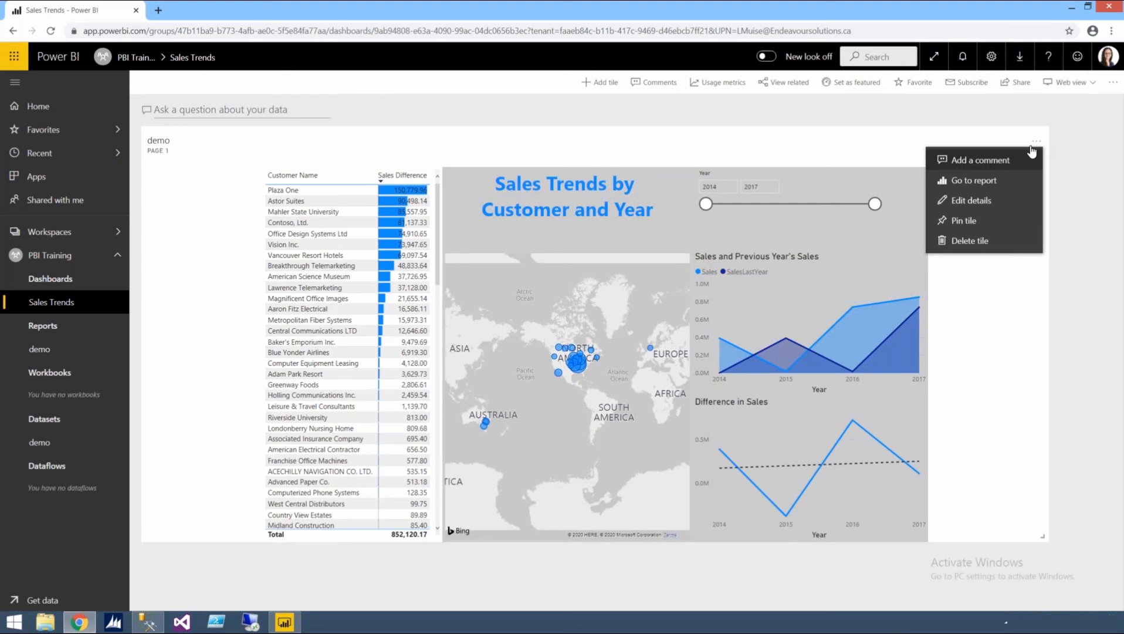
{"action": "left_click", "coordinate": [965, 241]}
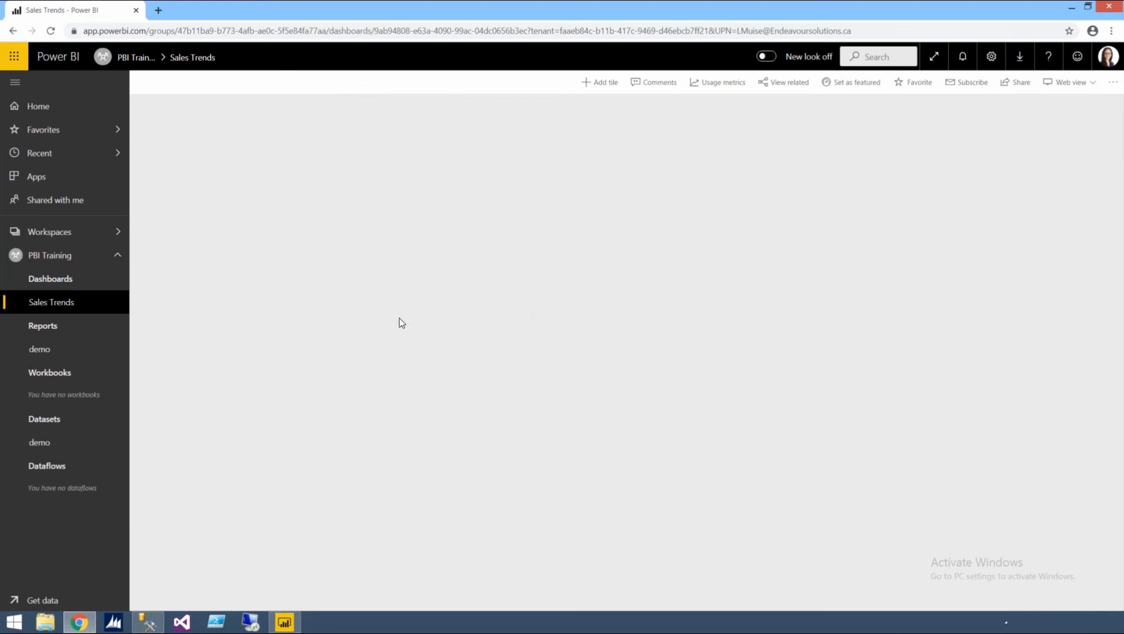
Step: Pin the demo report's "Sales and Previous Year's Sales" chart to the existing Sales Trends dashboard and go to that dashboard
{"action": "left_click", "coordinate": [40, 351]}
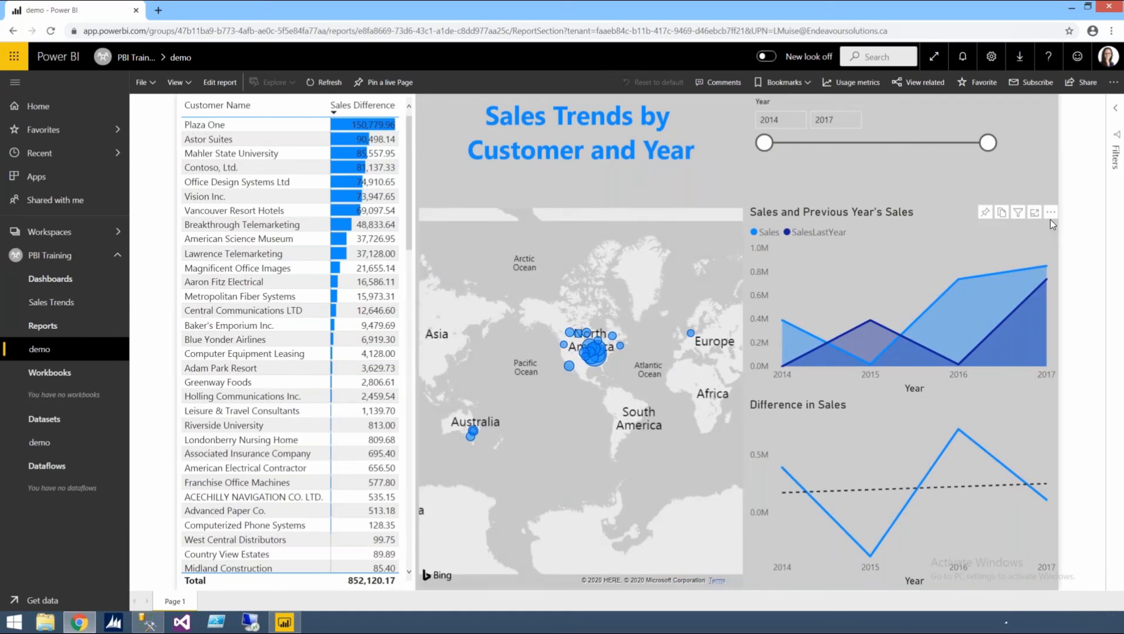
{"action": "left_click", "coordinate": [985, 212]}
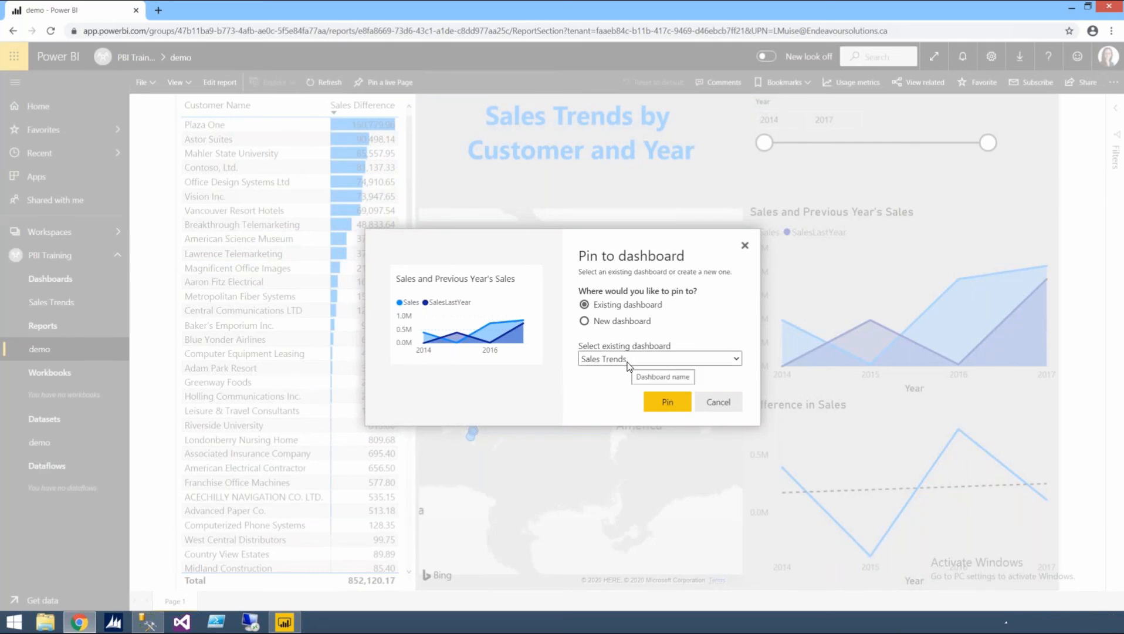
{"action": "left_click", "coordinate": [667, 404]}
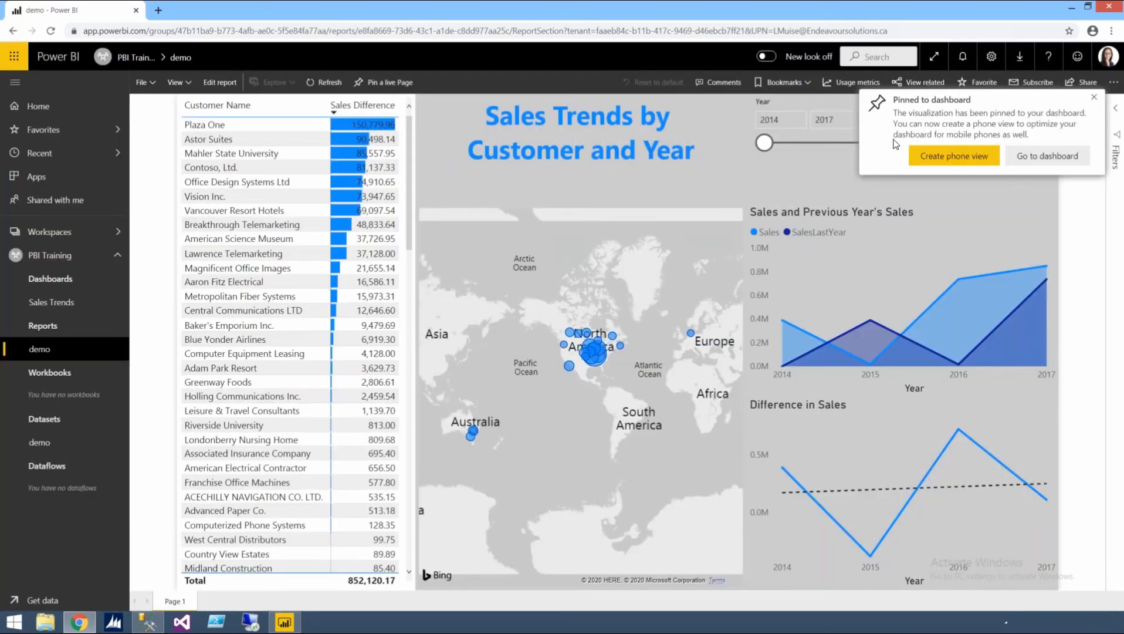
{"action": "left_click", "coordinate": [1036, 154]}
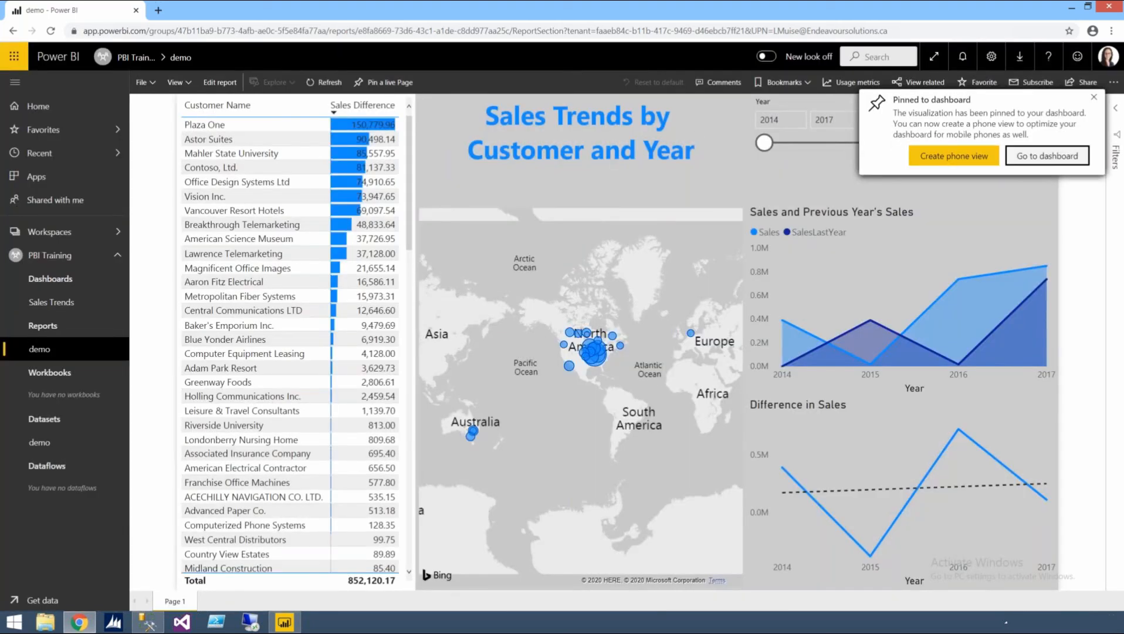